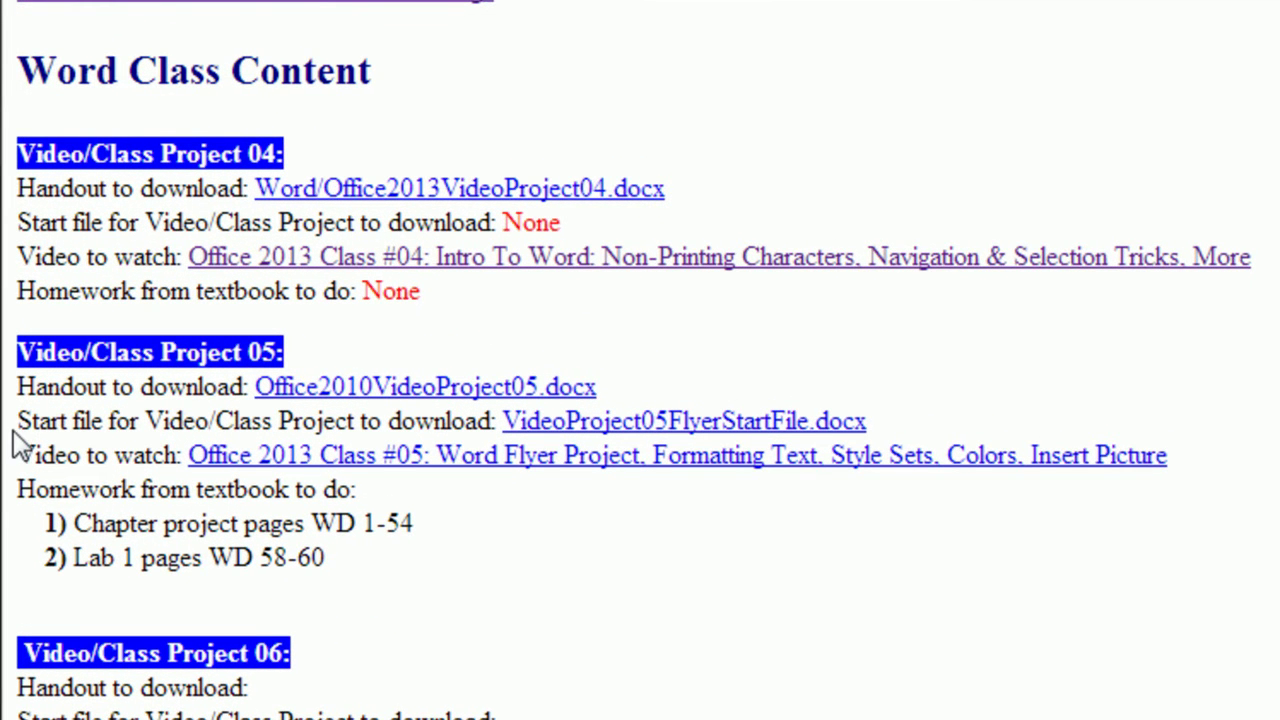
# Step: Download the Project 05 start file VideoProject05FlyerStartFile.docx into the LEXAR (E:) folder Highline > 01Fall2013 > Bsun216 > 01ClassNotes > 02Word
pyautogui.moveTo(20, 421); pyautogui.dragTo(880, 424)
pyautogui.click(932, 439)
pyautogui.click(653, 432)
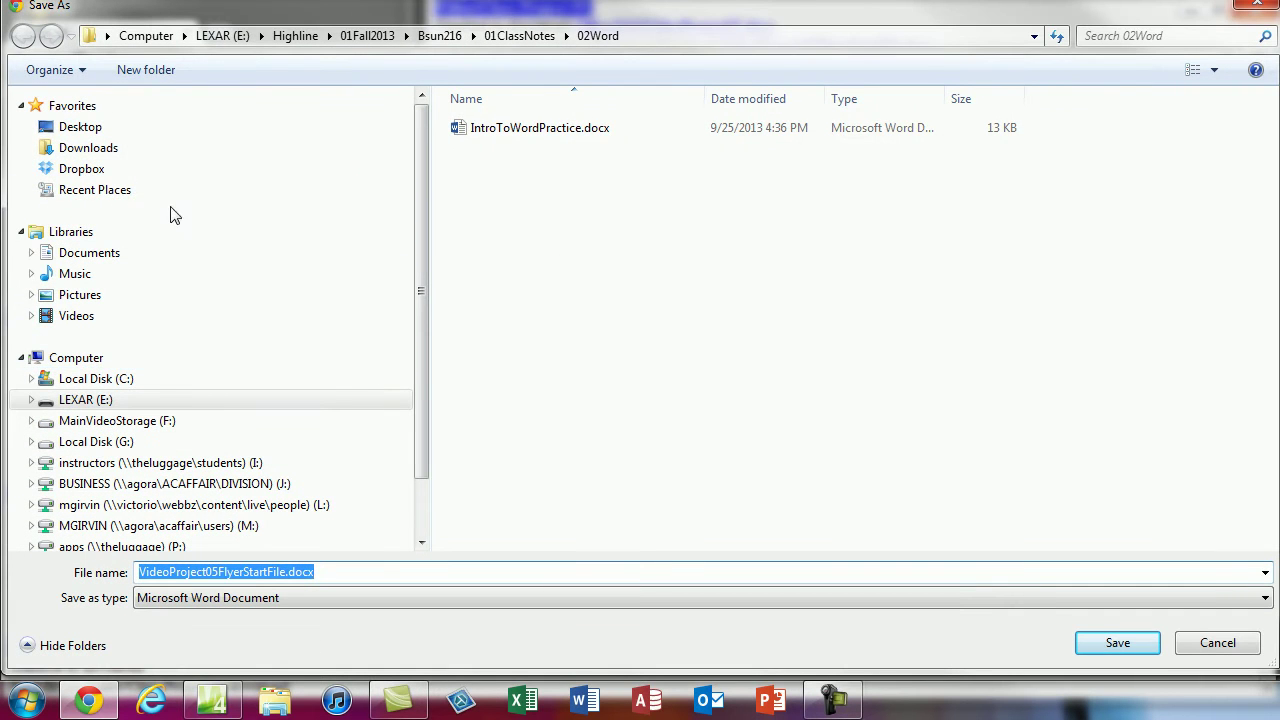
pyautogui.click(32, 401)
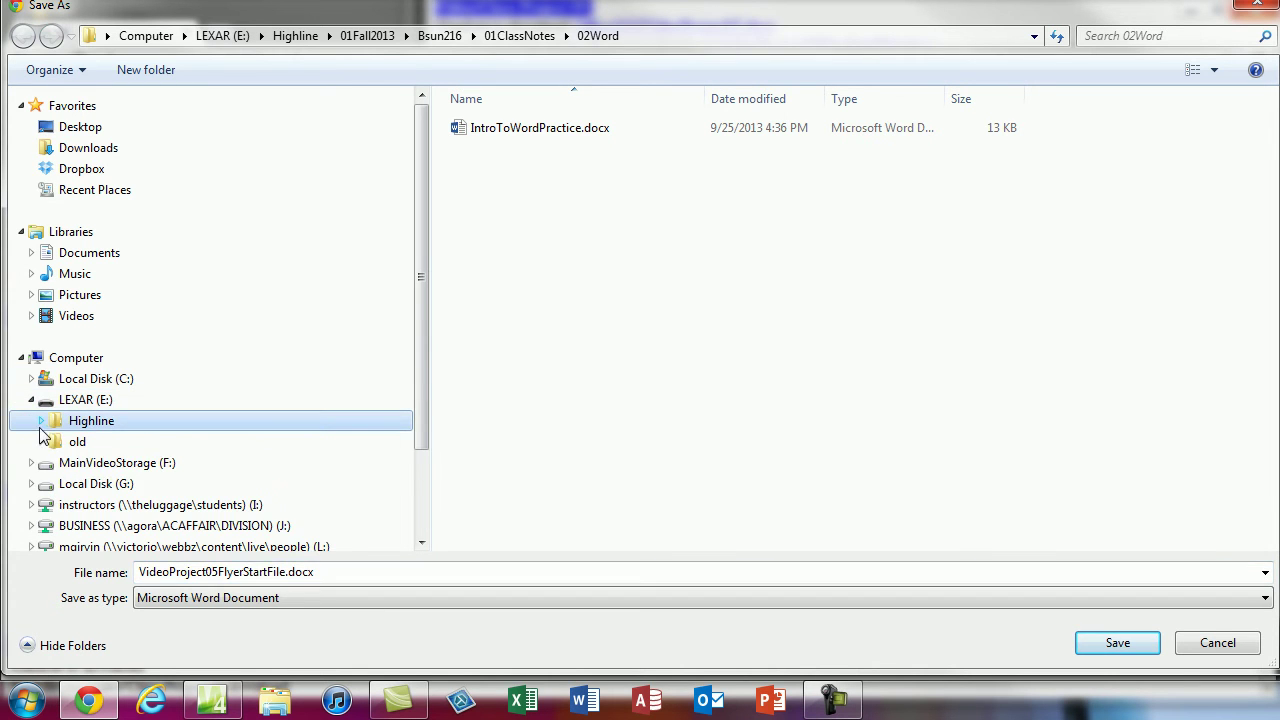
pyautogui.click(41, 421)
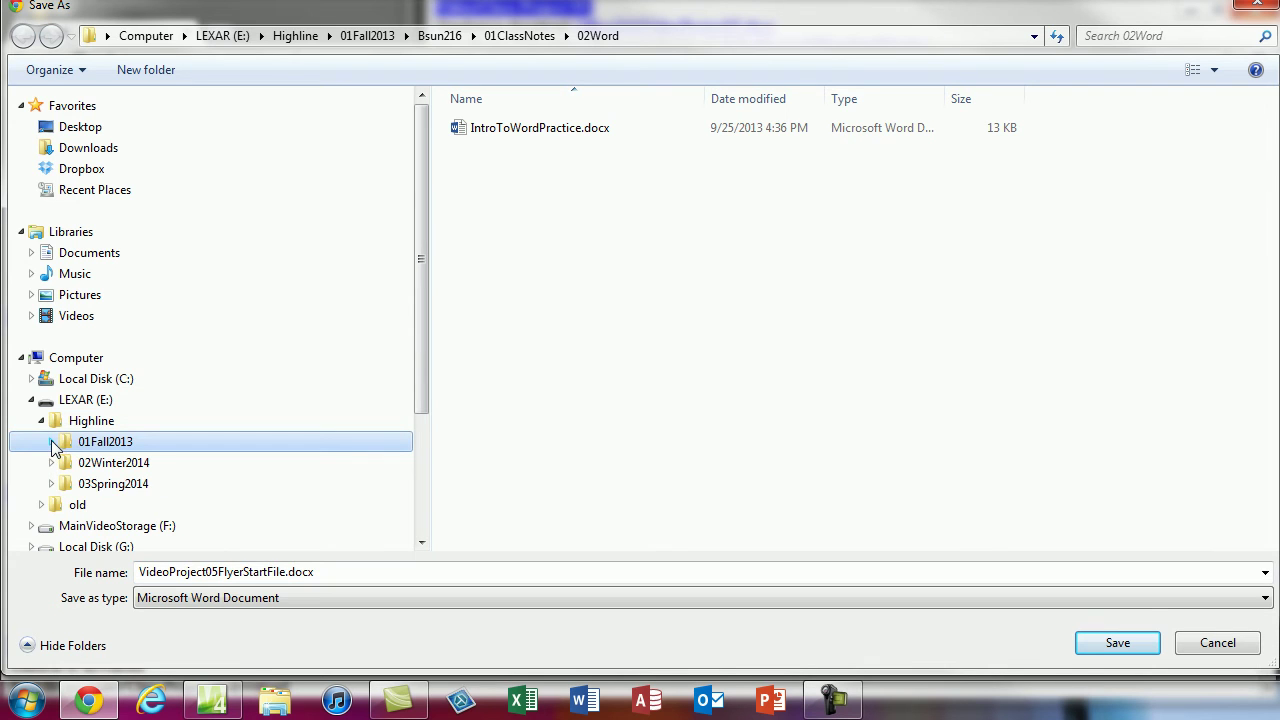
pyautogui.click(53, 443)
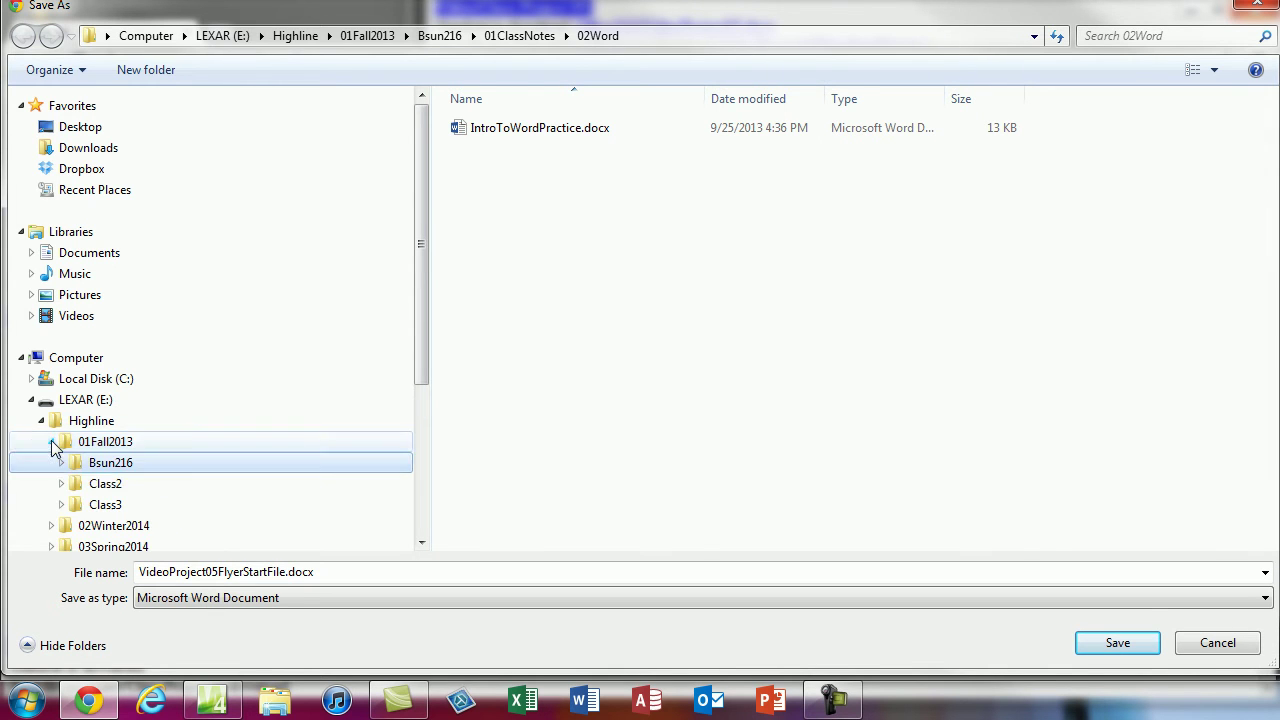
pyautogui.click(61, 464)
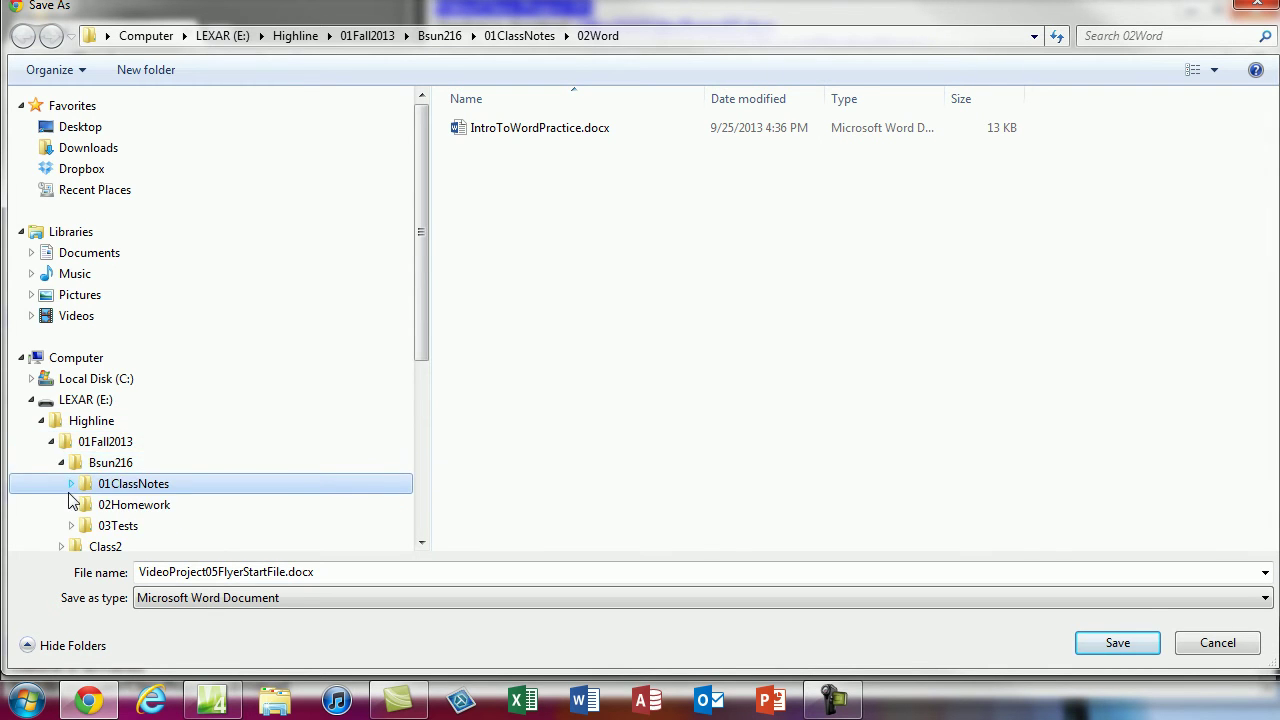
pyautogui.click(71, 484)
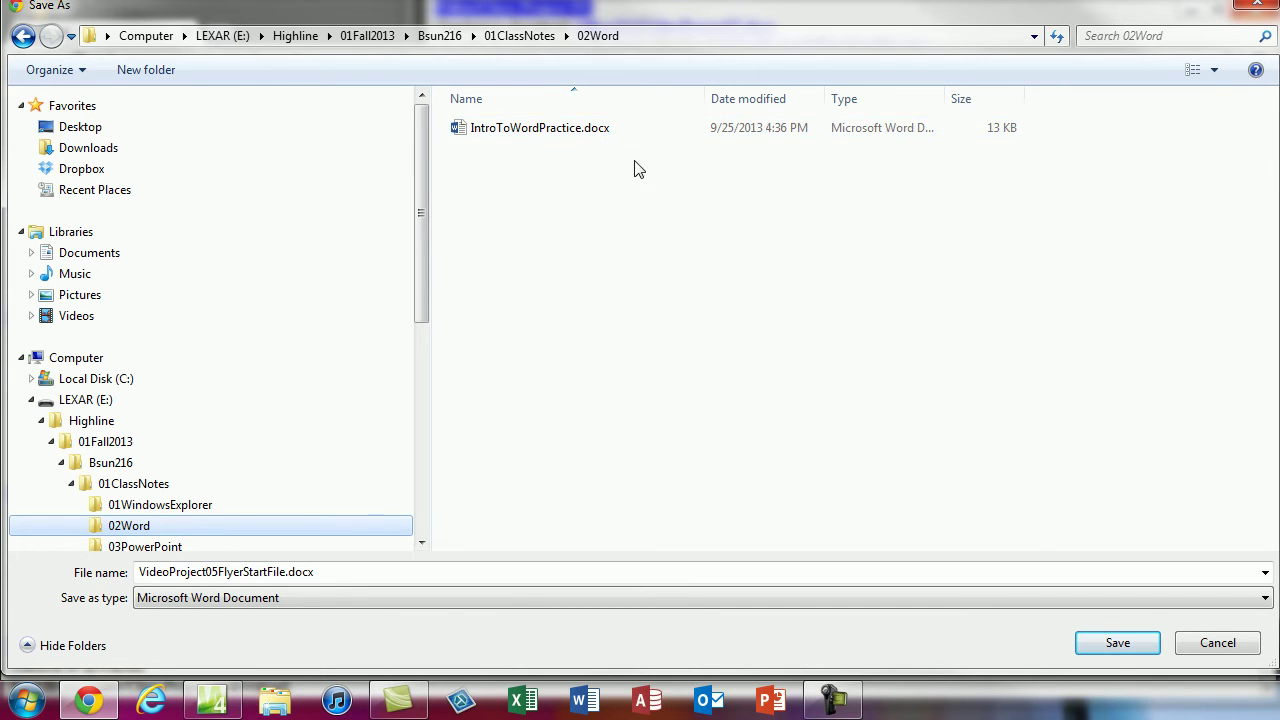
pyautogui.click(1115, 640)
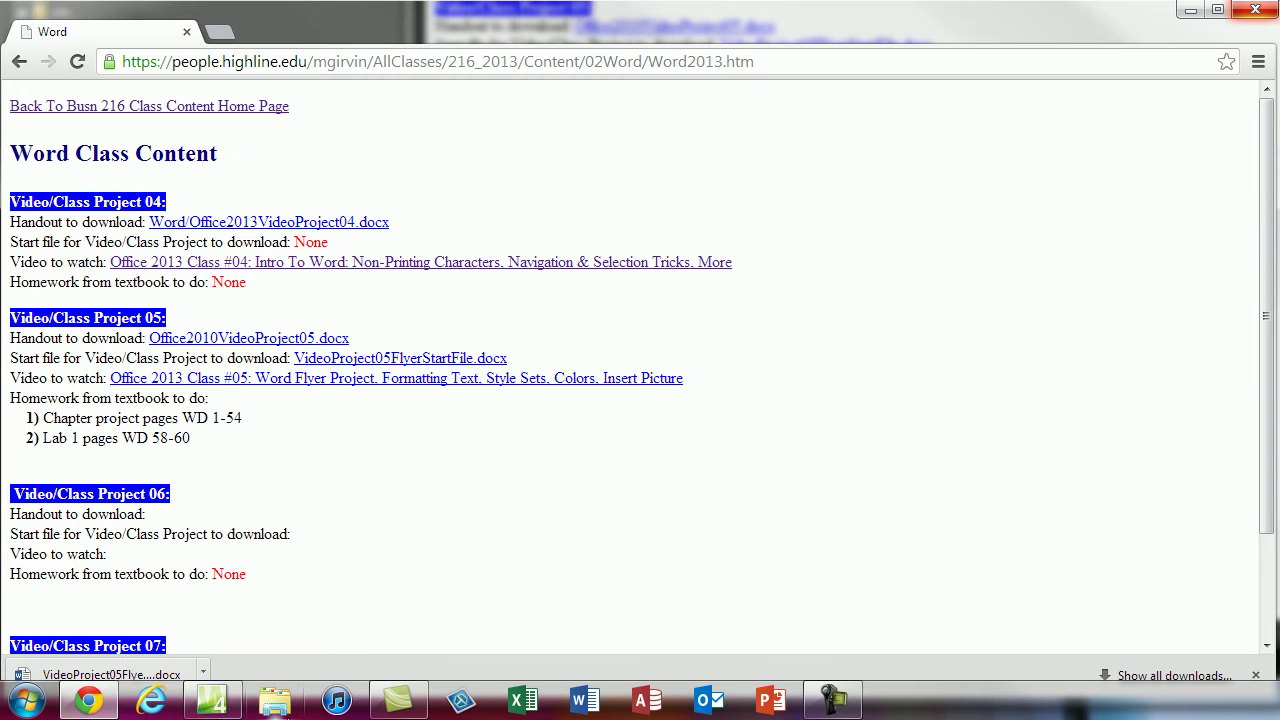
# Step: Switch to Windows Explorer and open VideoProject05FlyerStartFile.docx from E:\Highline\01Fall2013\Bsun216\01ClassNotes\02Word in Word
pyautogui.moveTo(212, 702)
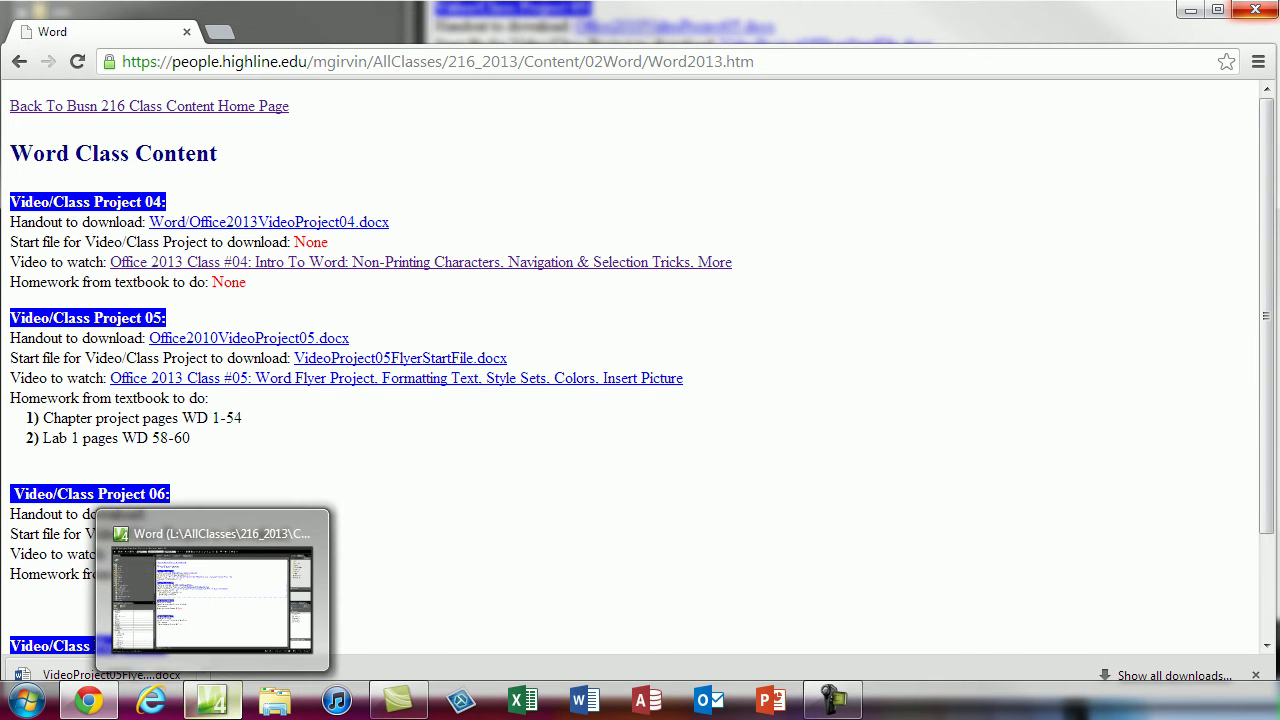
pyautogui.click(274, 702)
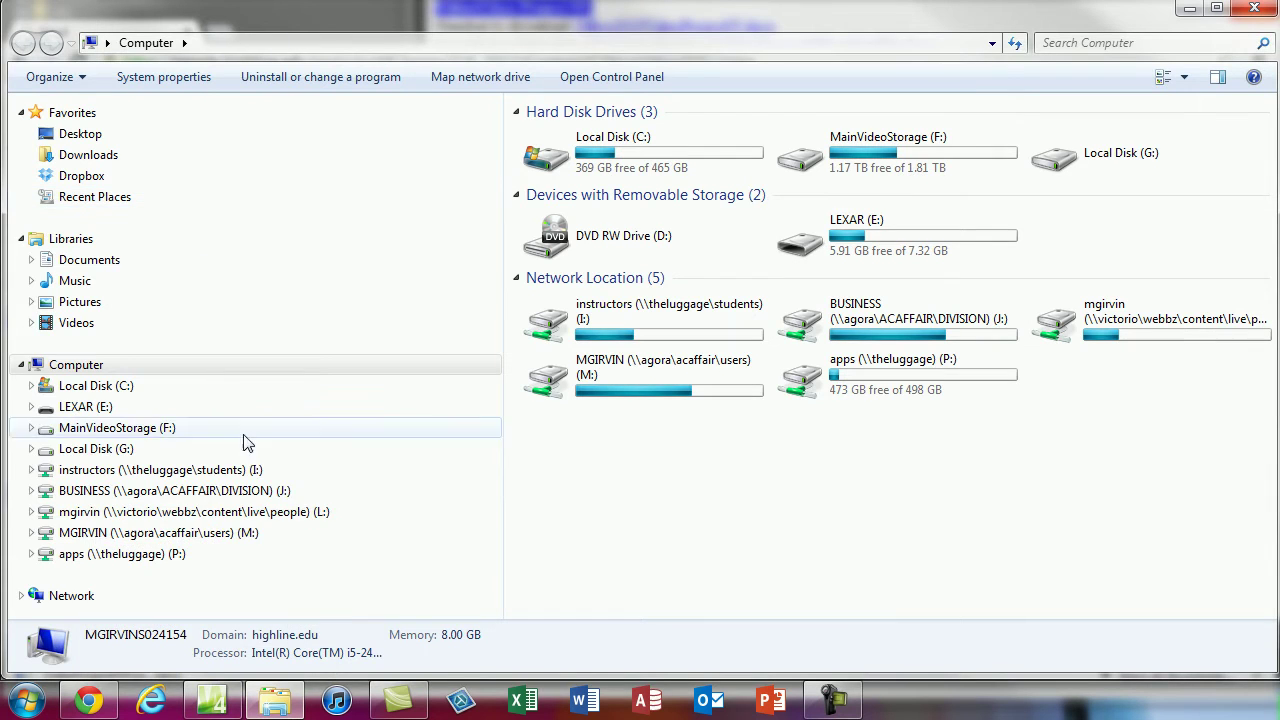
pyautogui.click(31, 406)
pyautogui.click(41, 427)
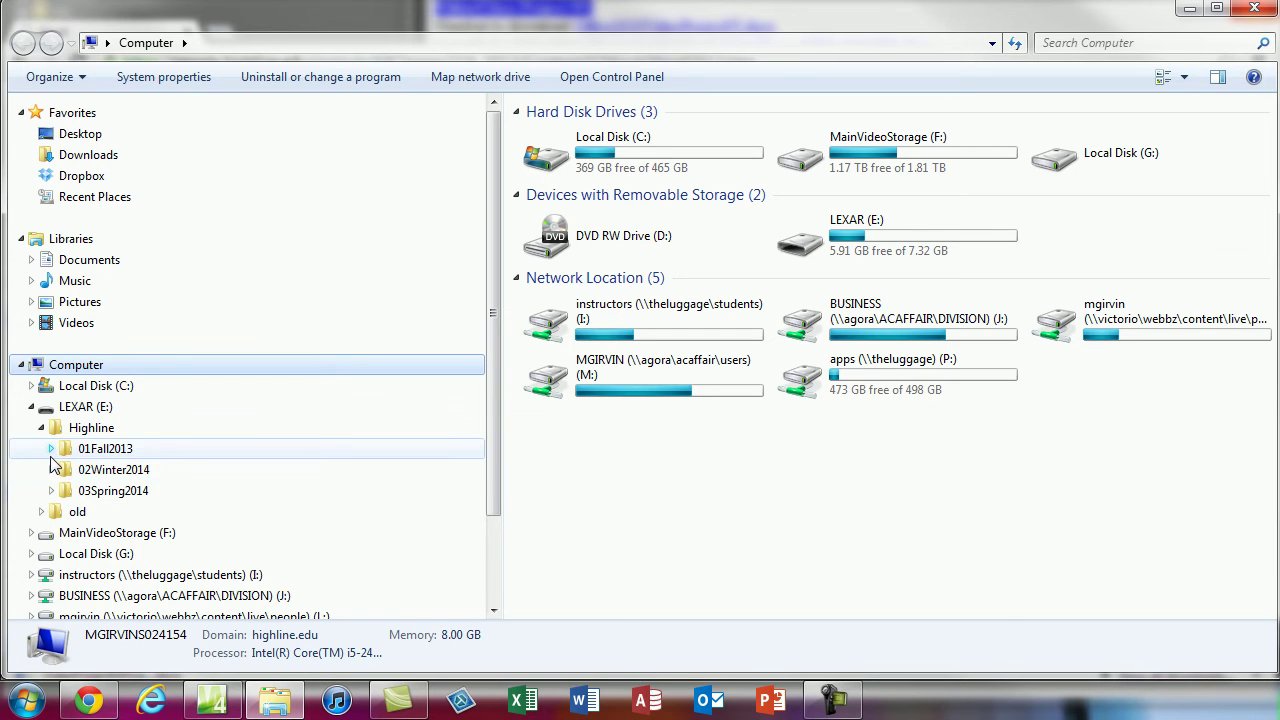
pyautogui.click(51, 448)
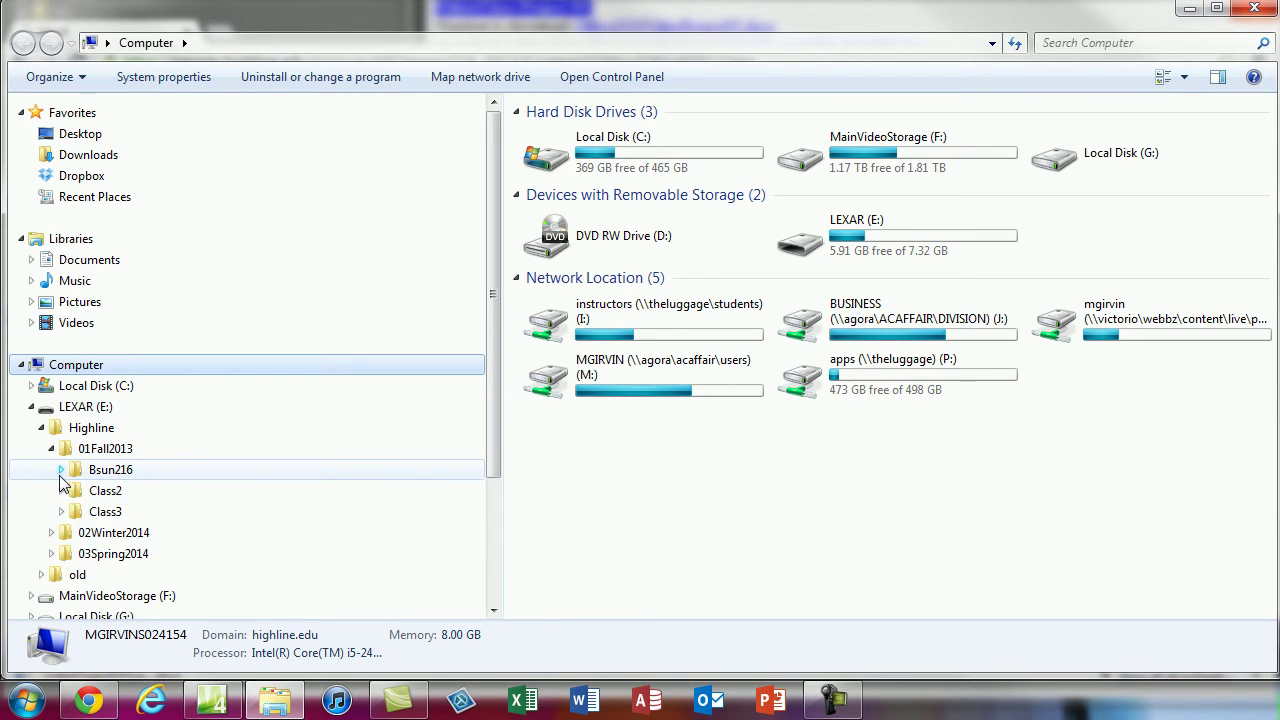
pyautogui.click(61, 469)
pyautogui.click(73, 491)
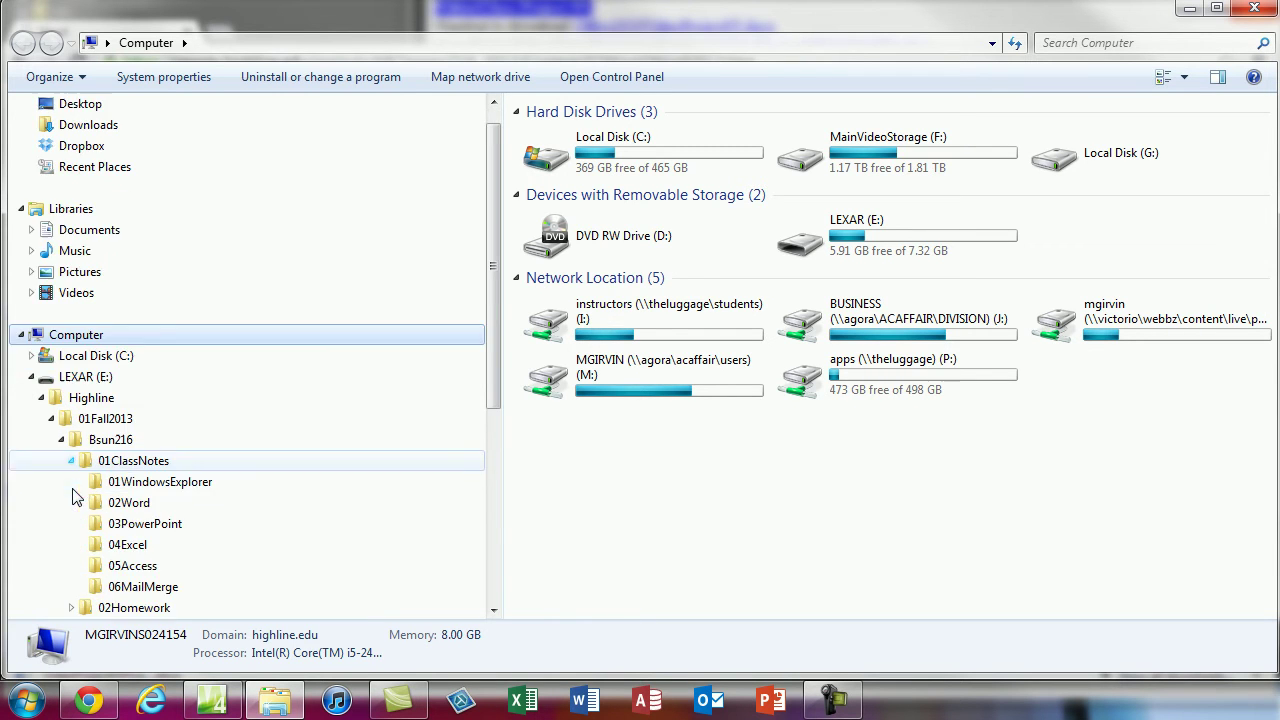
pyautogui.click(131, 503)
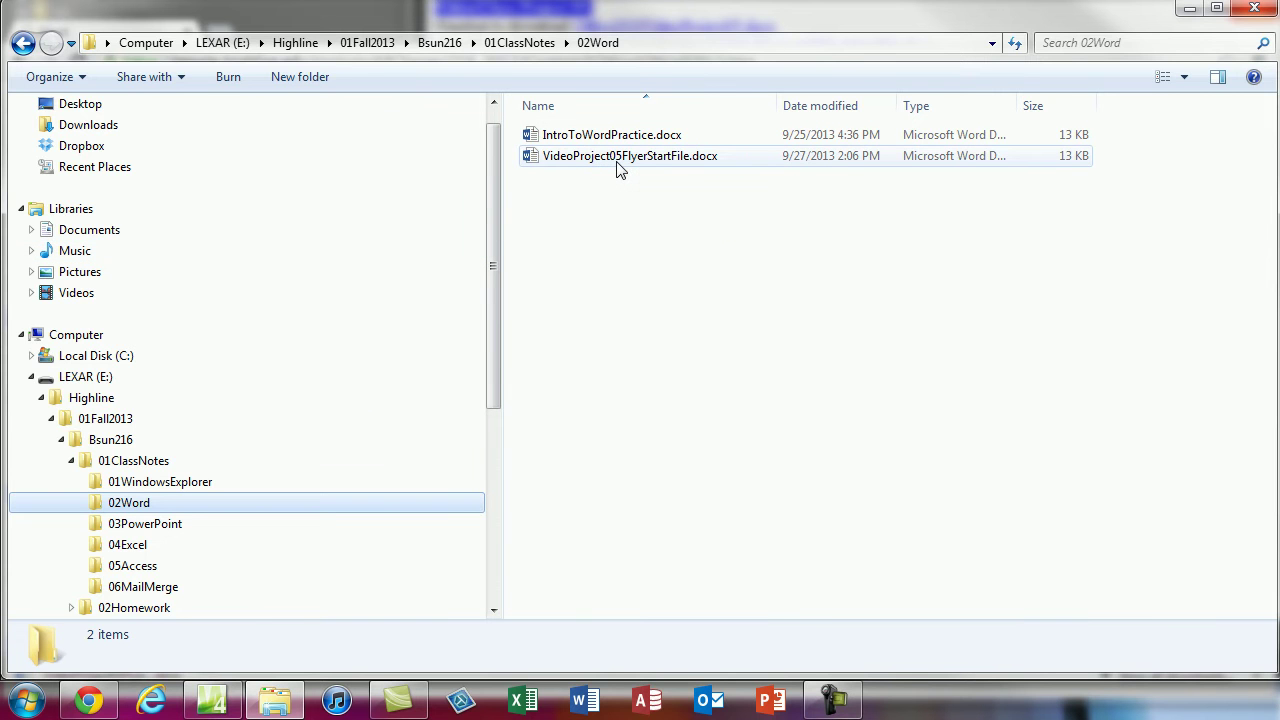
pyautogui.doubleClick(660, 156)
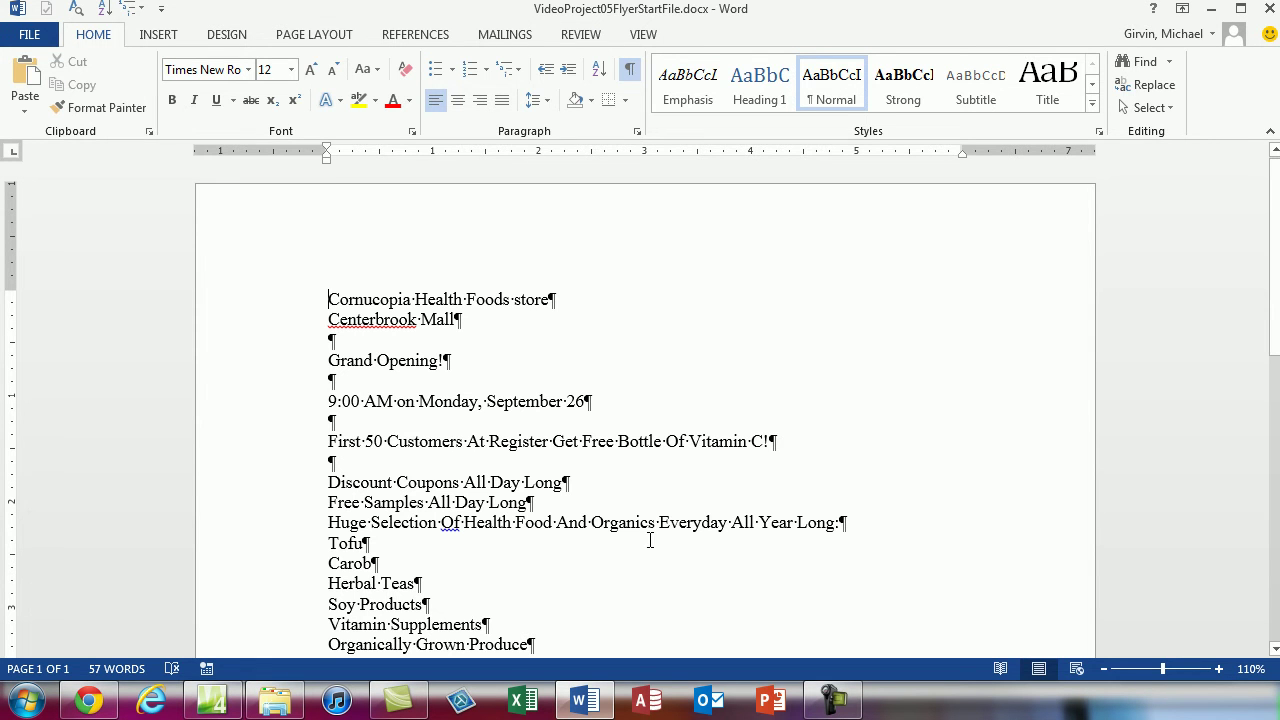
# Step: Save a copy of the document as FlyerFinished in the 02Word folder
pyautogui.press('F12')
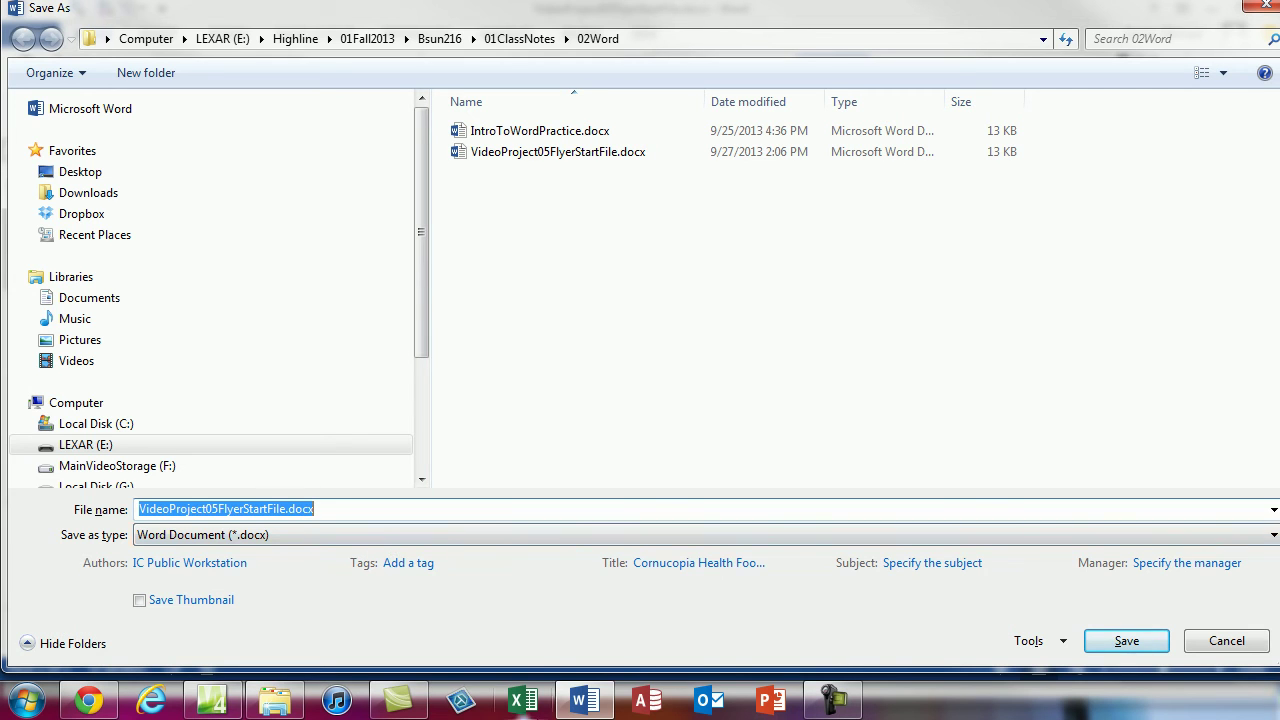
pyautogui.write('FlyerFinished')
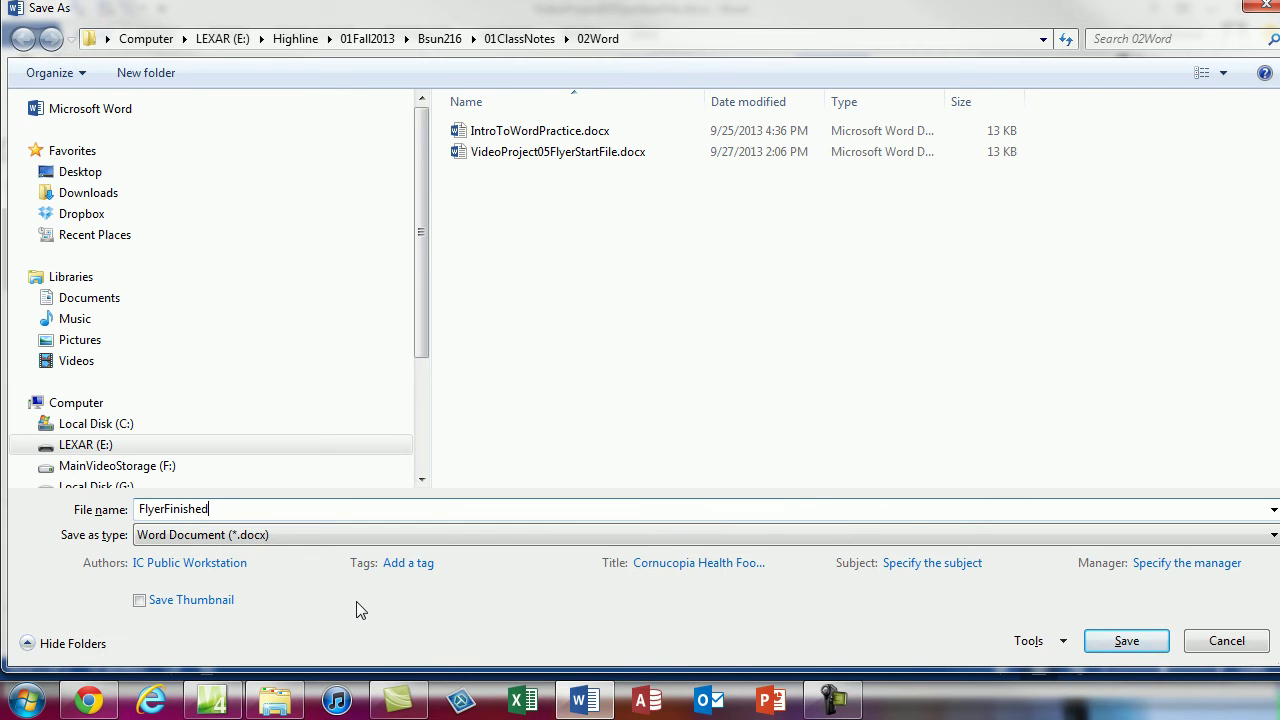
pyautogui.click(1153, 648)
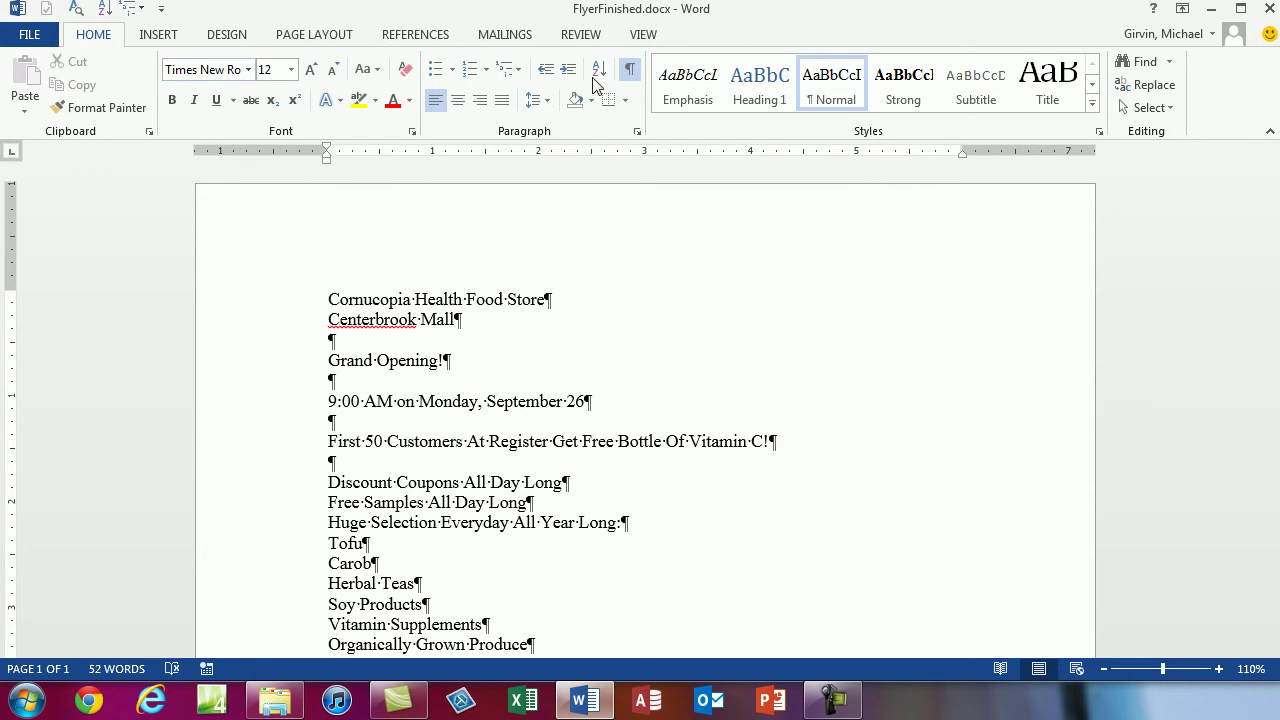
# Step: Select the entire flyer text and look through the available font sizes without choosing one
pyautogui.click(1172, 108)
pyautogui.click(606, 406)
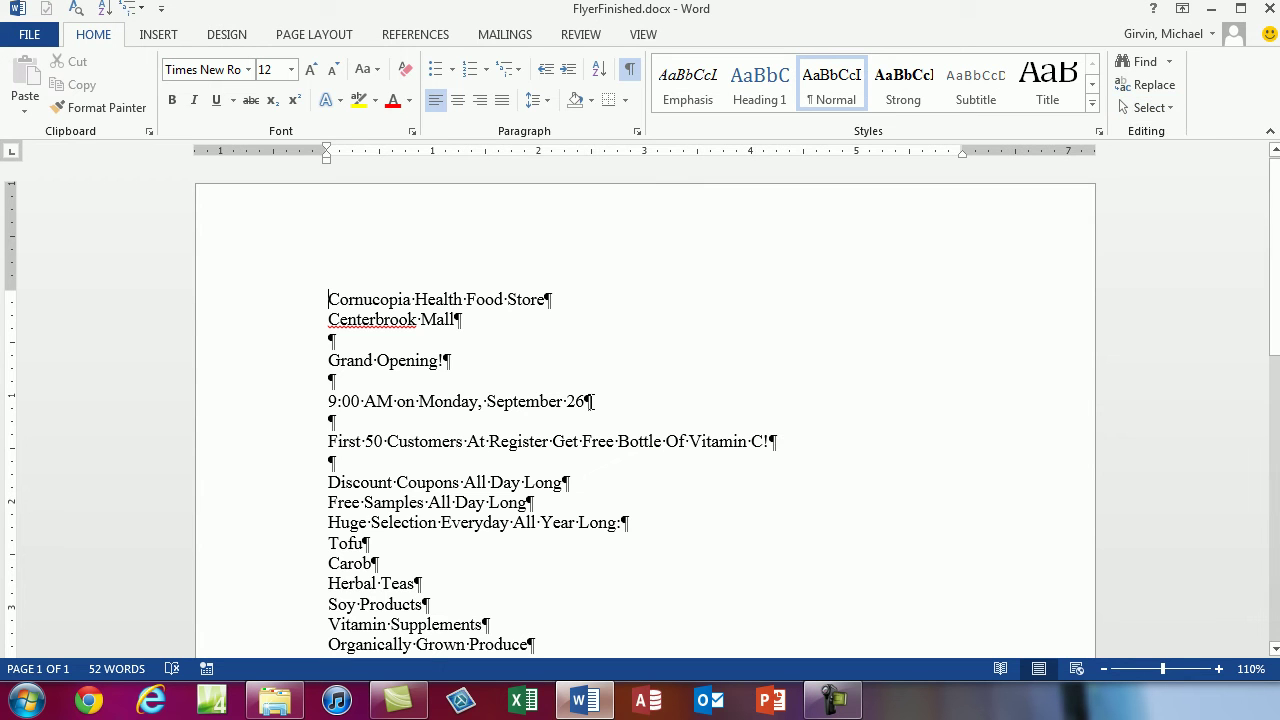
pyautogui.hotkey('ctrl', 'a')
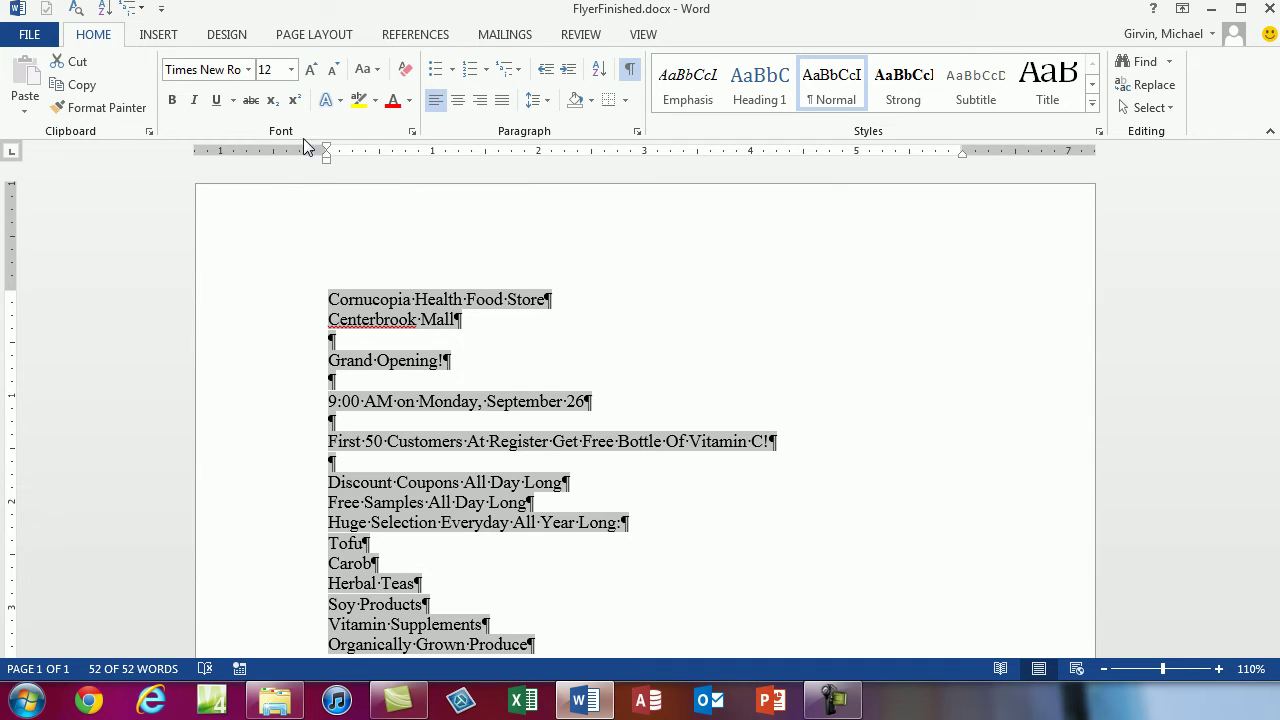
pyautogui.click(291, 70)
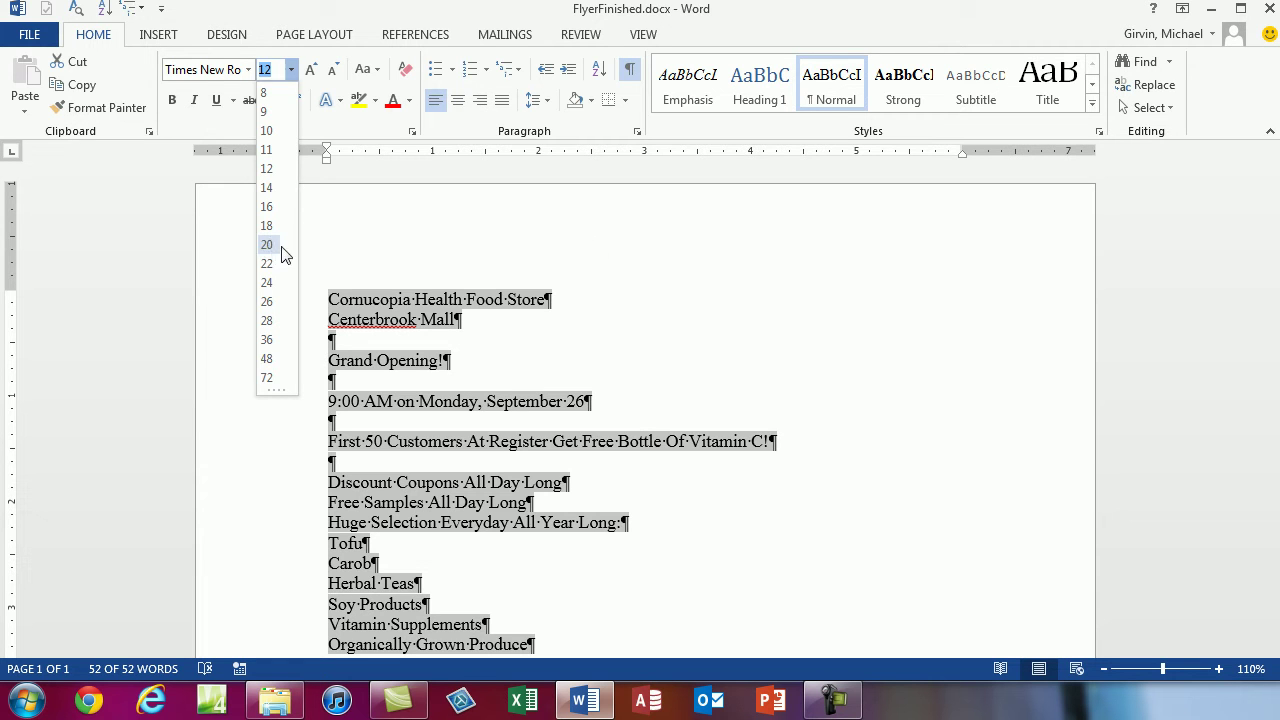
pyautogui.press('Escape')
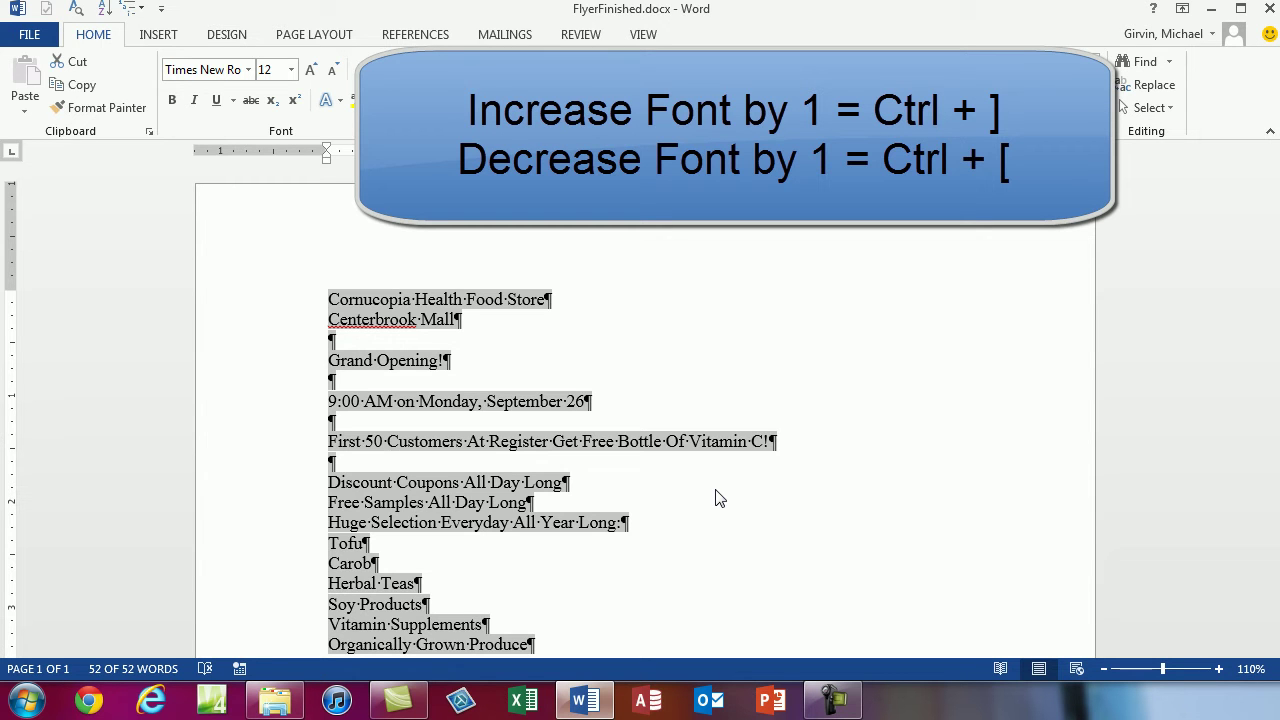
# Step: Try enlarging the selected text one point at a time, and reduce it the same way back to 12 pt
pyautogui.hotkey('ctrl', ']')
pyautogui.hotkey('ctrl', ']')
pyautogui.hotkey('ctrl', ']')
pyautogui.hotkey('ctrl', ']')
pyautogui.hotkey('ctrl', ']')
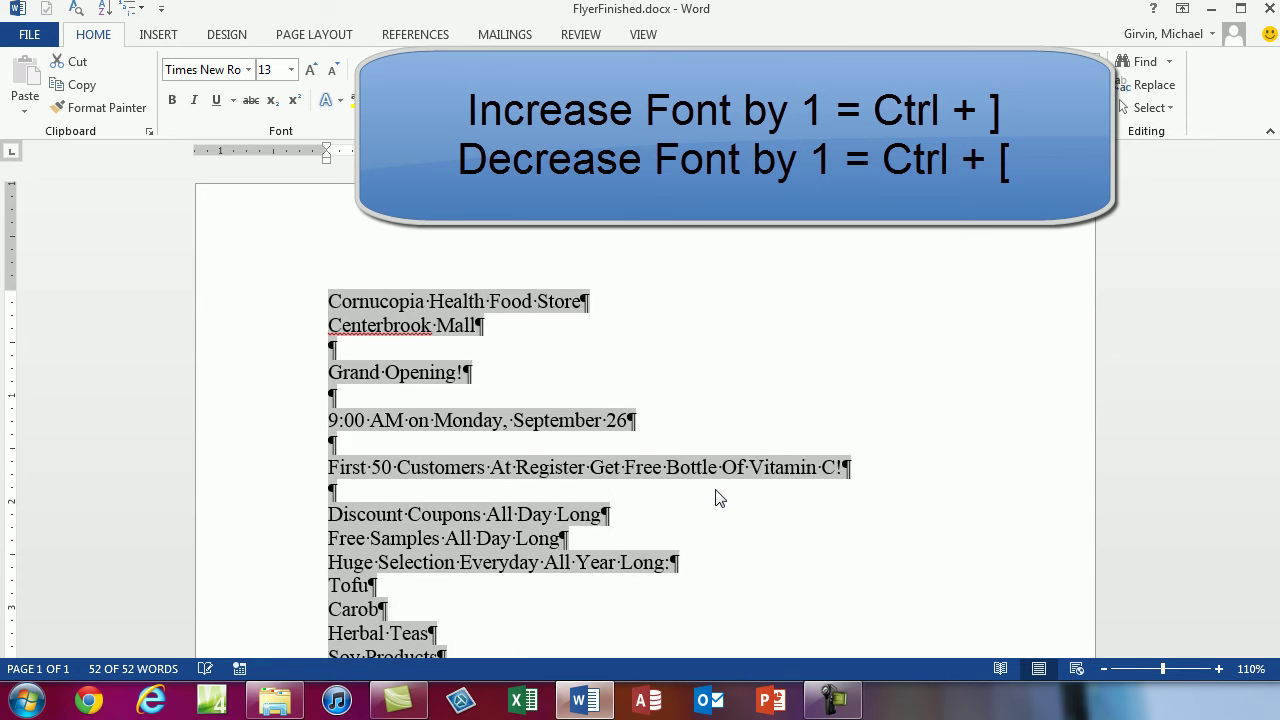
pyautogui.hotkey('ctrl', ']')
pyautogui.hotkey('ctrl', ']')
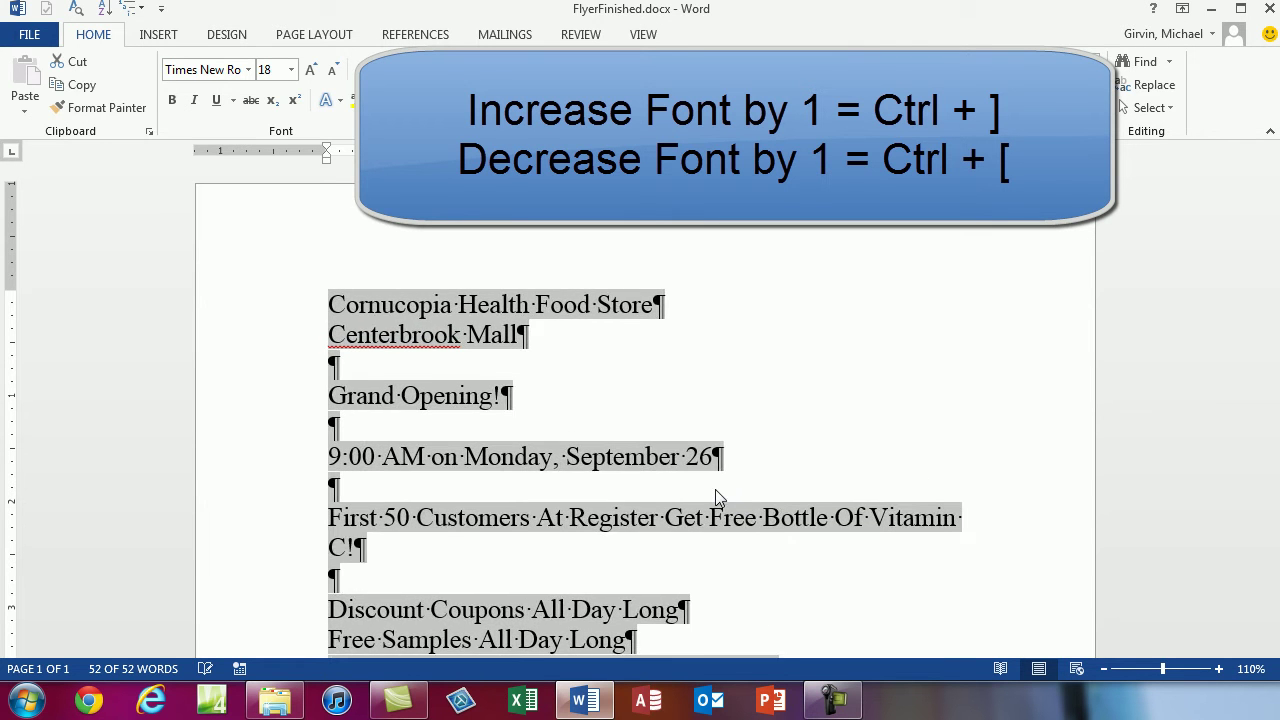
pyautogui.hotkey('ctrl', '[')
pyautogui.hotkey('ctrl', '[')
pyautogui.hotkey('ctrl', '[')
pyautogui.hotkey('ctrl', '[')
pyautogui.hotkey('ctrl', '[')
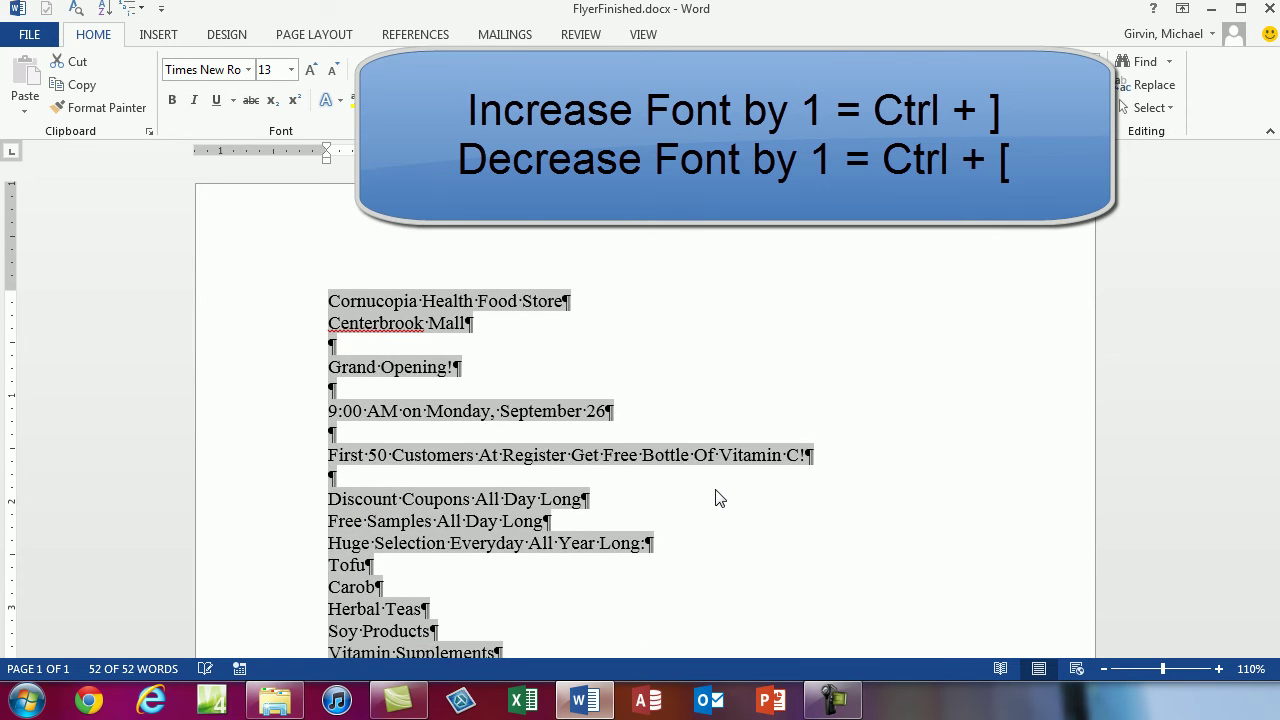
pyautogui.hotkey('ctrl', '[')
pyautogui.hotkey('ctrl', '[')
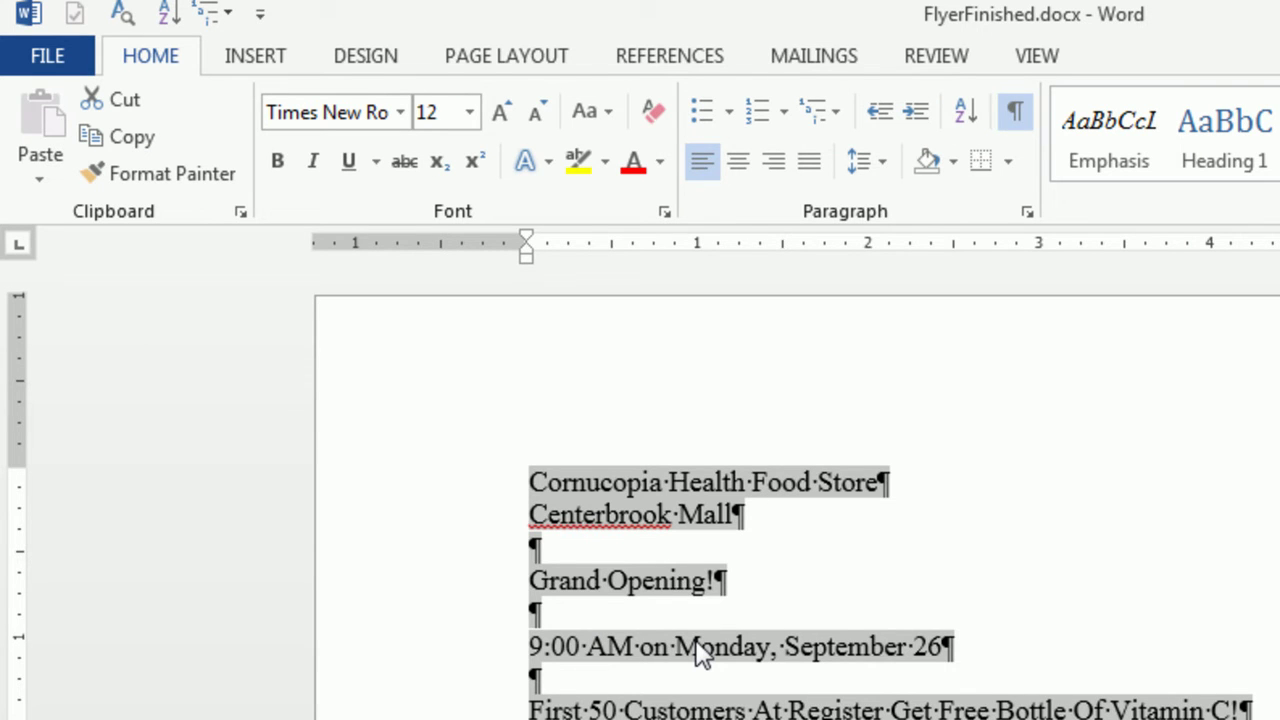
# Step: Increase the font size of all the flyer text to 20 pt and center every paragraph
pyautogui.hotkey('ctrl', ']')
pyautogui.hotkey('ctrl', ']')
pyautogui.hotkey('ctrl', ']')
pyautogui.hotkey('ctrl', ']')
pyautogui.hotkey('ctrl', ']')
pyautogui.hotkey('ctrl', ']')
pyautogui.hotkey('ctrl', ']')
pyautogui.hotkey('ctrl', ']')
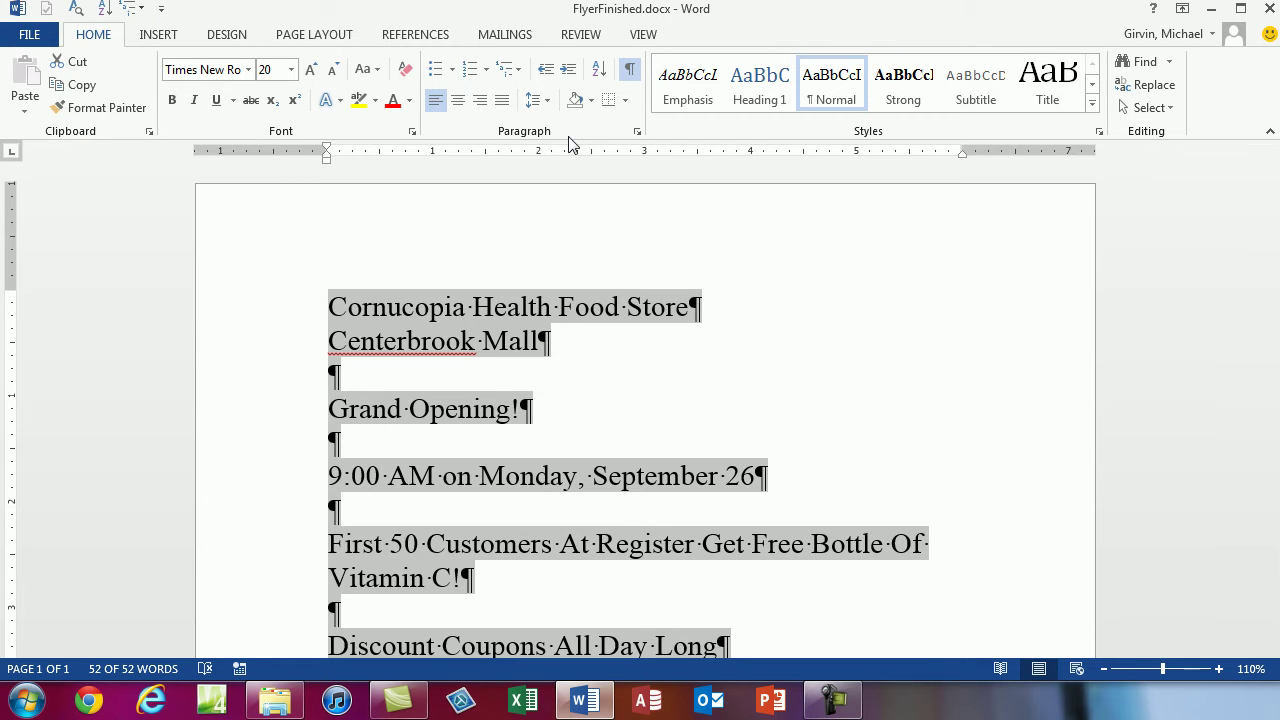
pyautogui.click(458, 101)
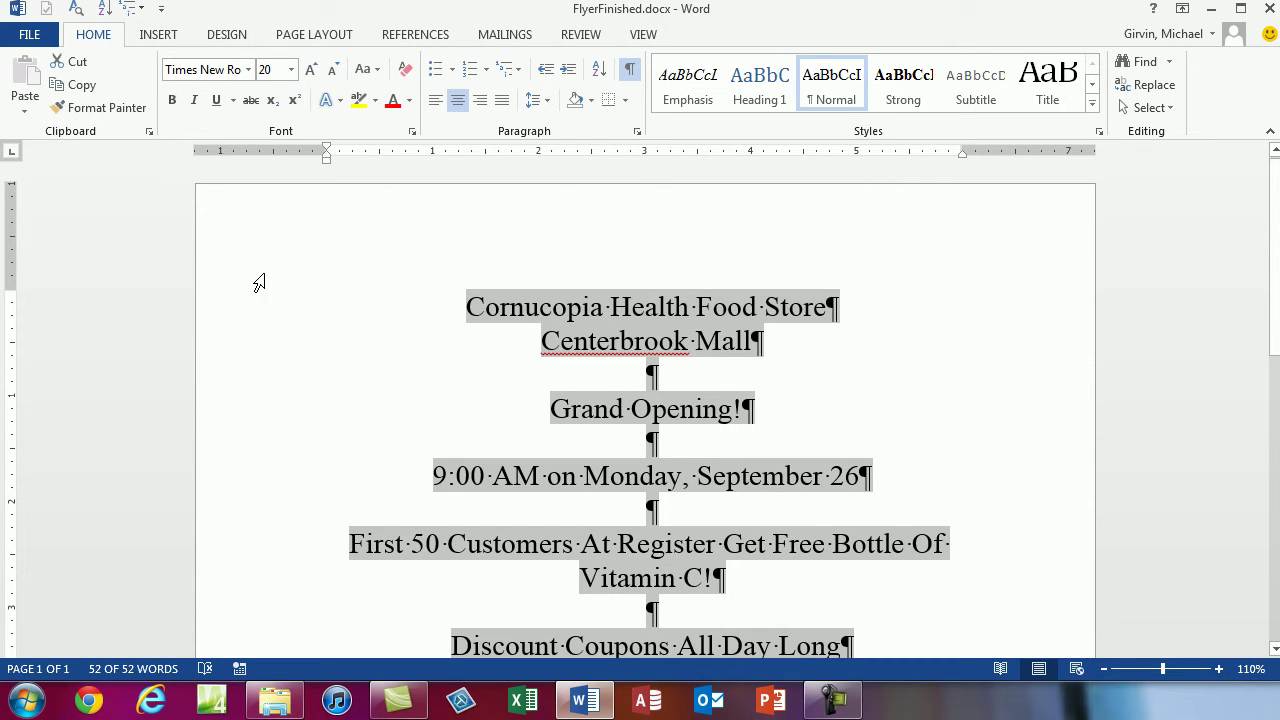
# Step: Set the top, bottom, left and right page margins to 0.5 inch for the whole document
pyautogui.click(313, 38)
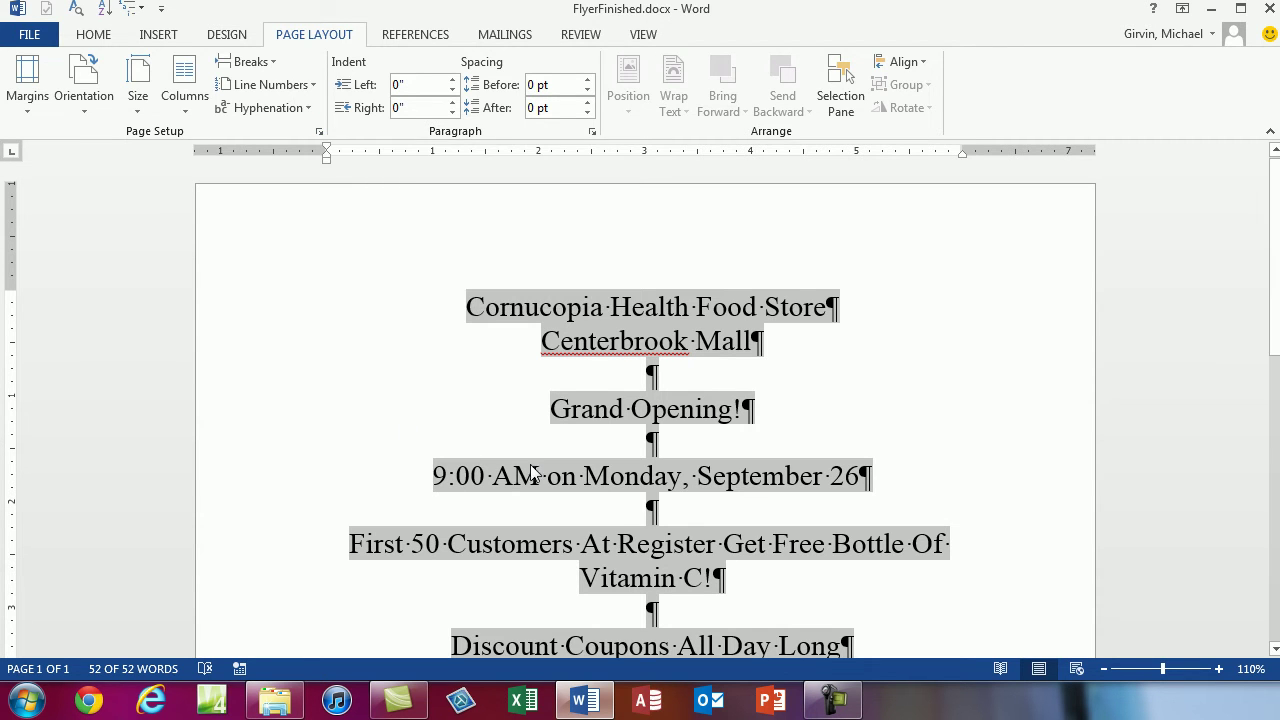
pyautogui.press('alt')
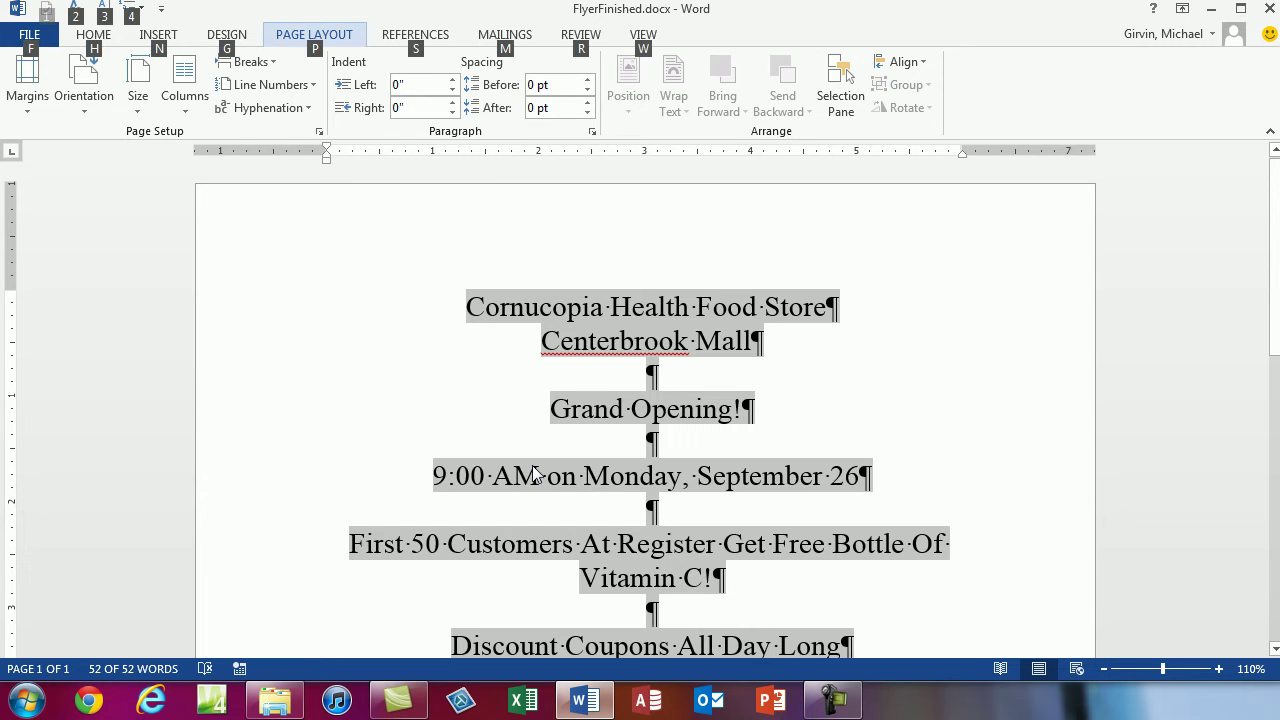
pyautogui.press('p')
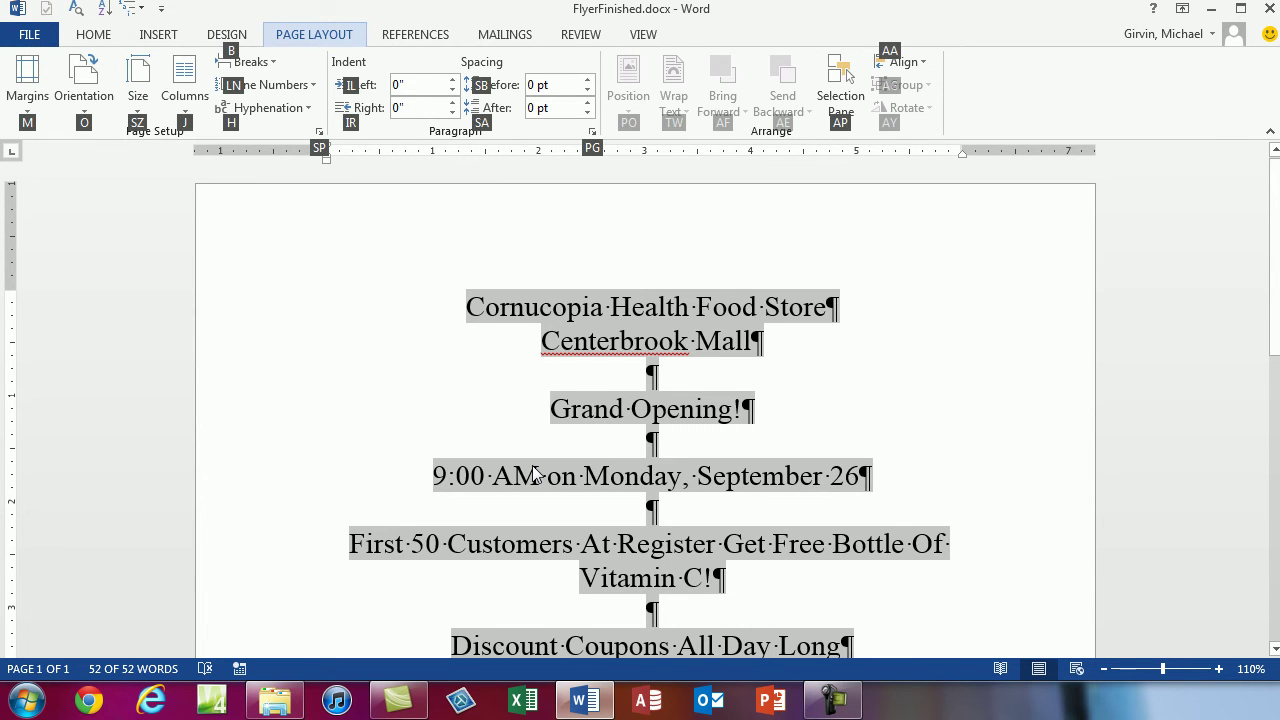
pyautogui.press('s')
pyautogui.press('p')
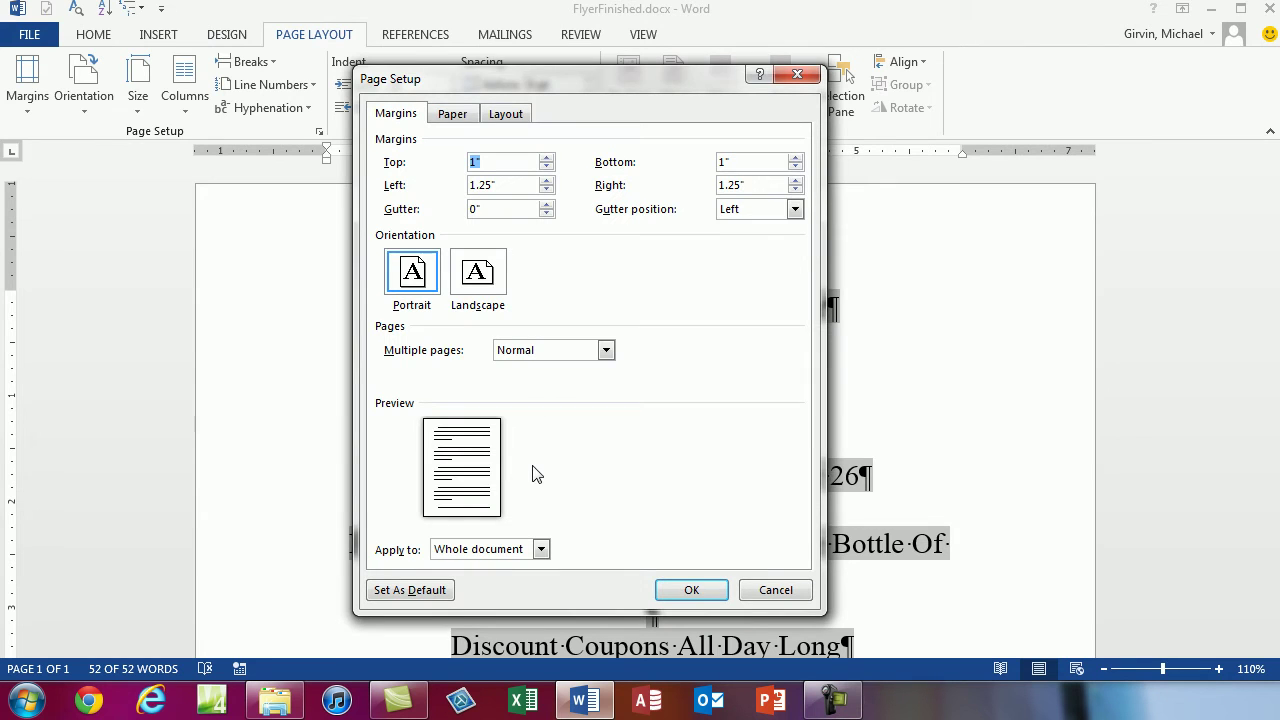
pyautogui.moveTo(486, 84); pyautogui.dragTo(546, 106)
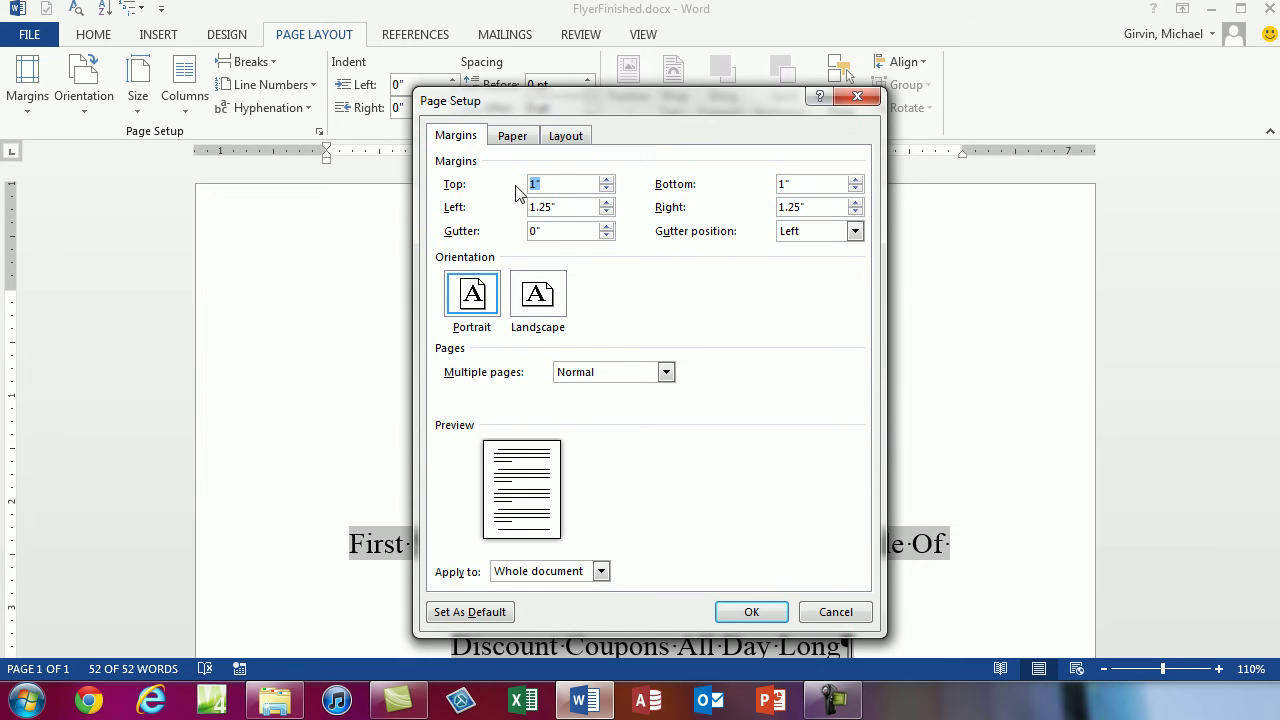
pyautogui.write('.5')
pyautogui.press('Tab')
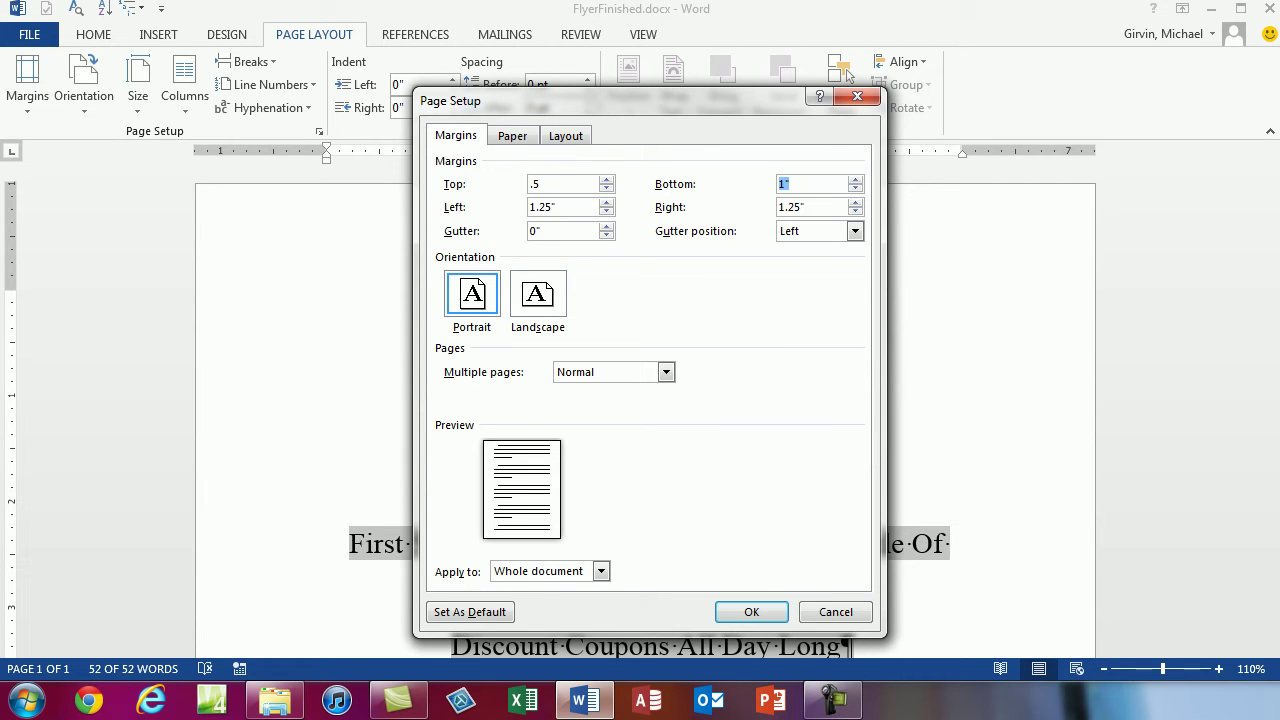
pyautogui.write('.')
pyautogui.press('Tab')
pyautogui.write('.')
pyautogui.press('Tab')
pyautogui.write('.5')
pyautogui.hotkey('shift', 'Tab')
pyautogui.hotkey('shift', 'Tab')
pyautogui.hotkey('shift', 'Tab')
pyautogui.press('Tab')
pyautogui.hotkey('shift', 'Tab')
pyautogui.press('Tab')
pyautogui.hotkey('shift', 'Tab')
pyautogui.press('Tab')
pyautogui.hotkey('shift', 'Tab')
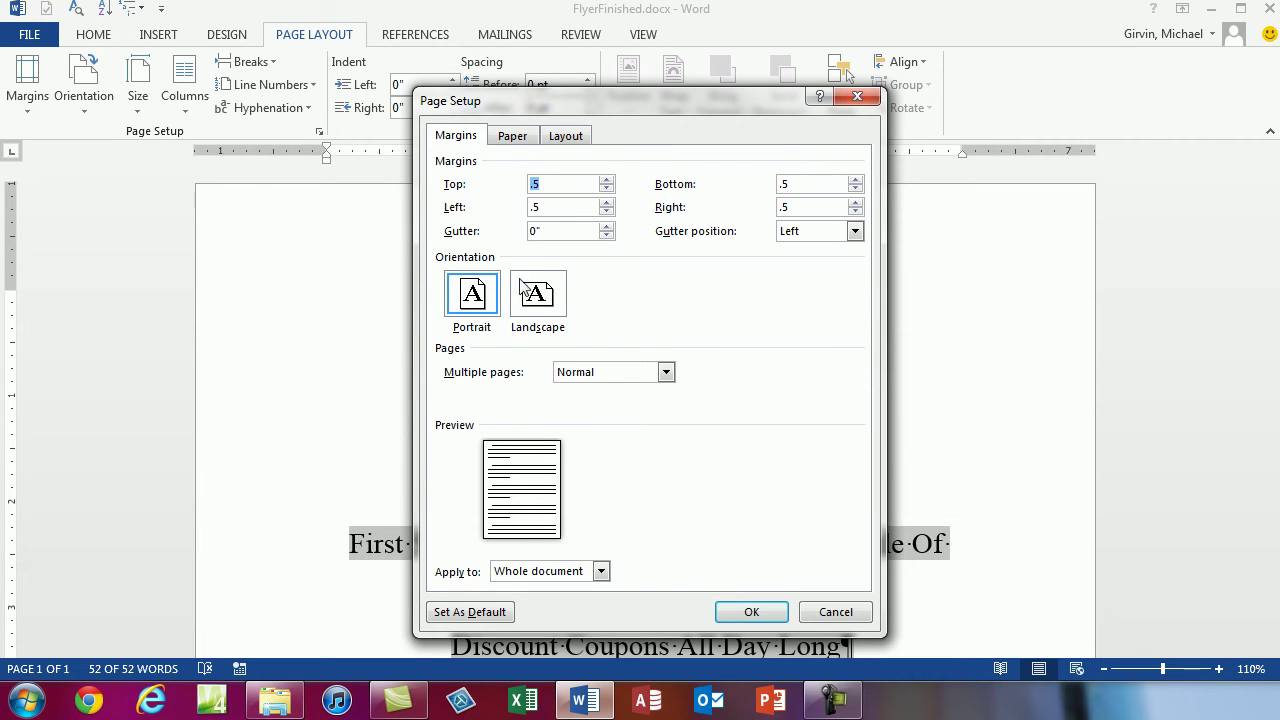
pyautogui.click(752, 612)
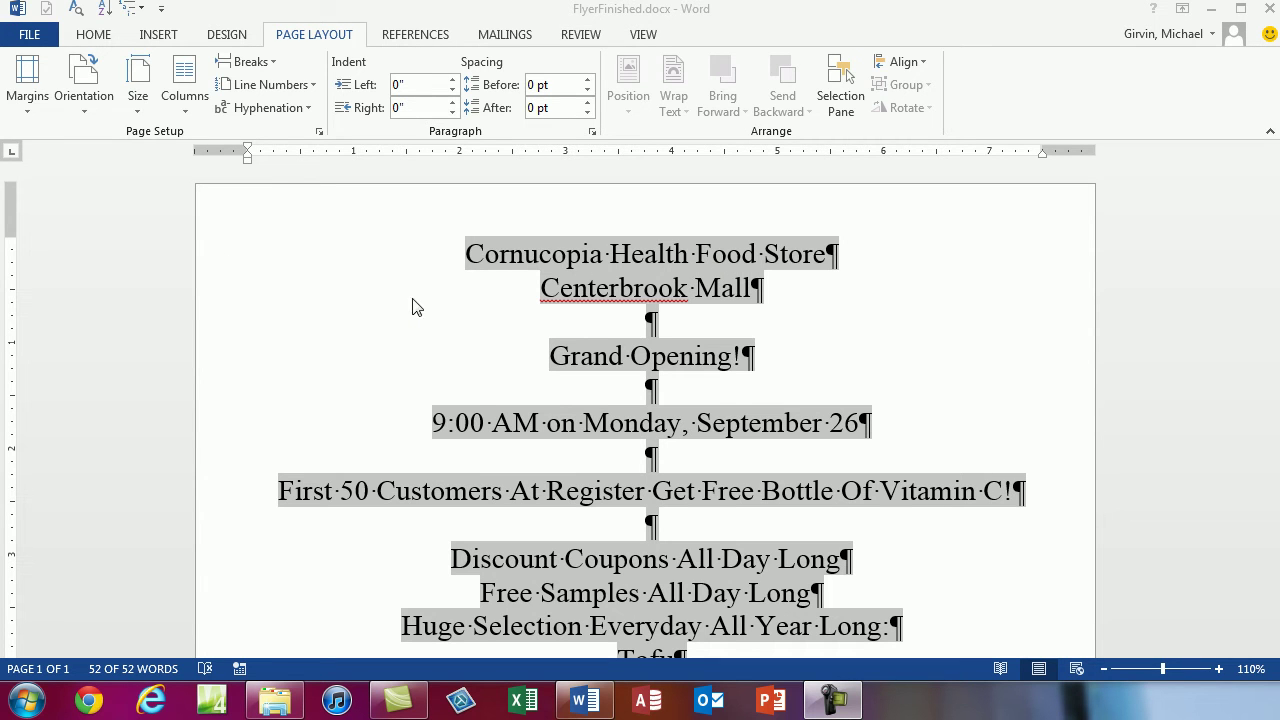
# Step: Enlarge the lines Cornucopia Health Food Store, Centerbrook Mall and Grand Opening! to 32 pt
pyautogui.click(215, 258)
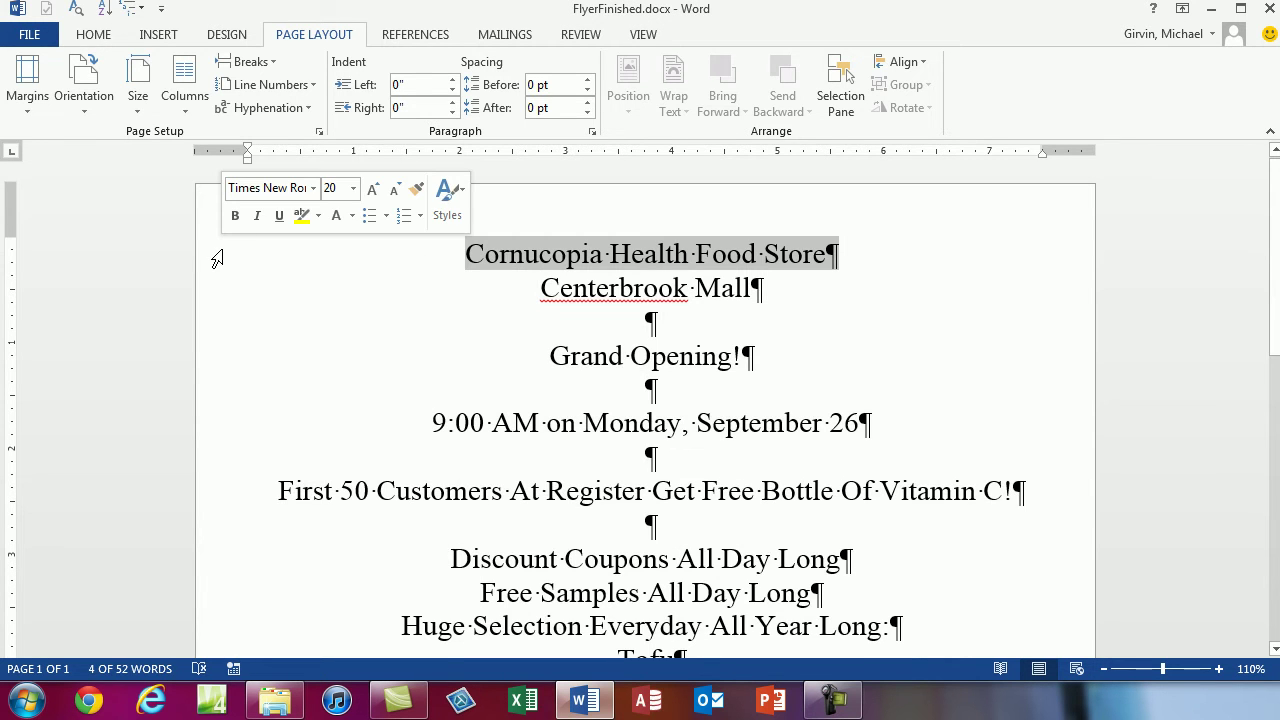
pyautogui.keyDown('shift'); pyautogui.click(216, 290); pyautogui.keyUp('shift')
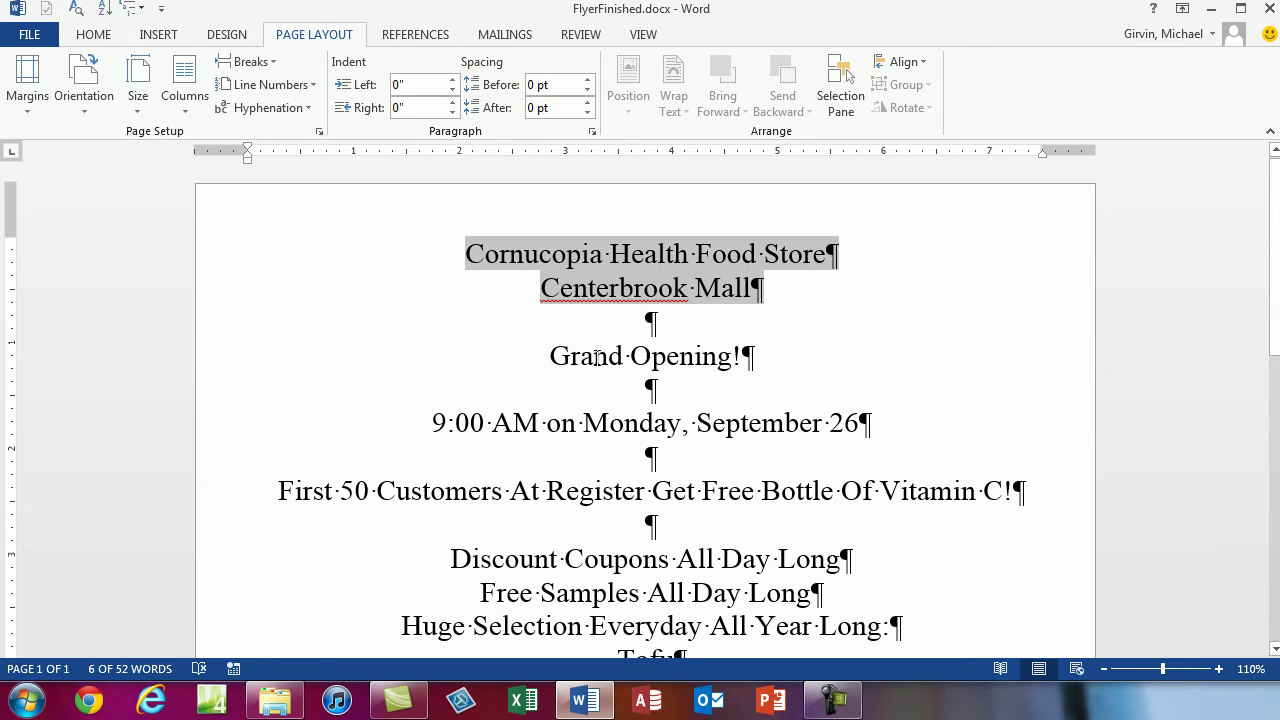
pyautogui.keyDown('ctrl'); pyautogui.click(218, 369); pyautogui.keyUp('ctrl')
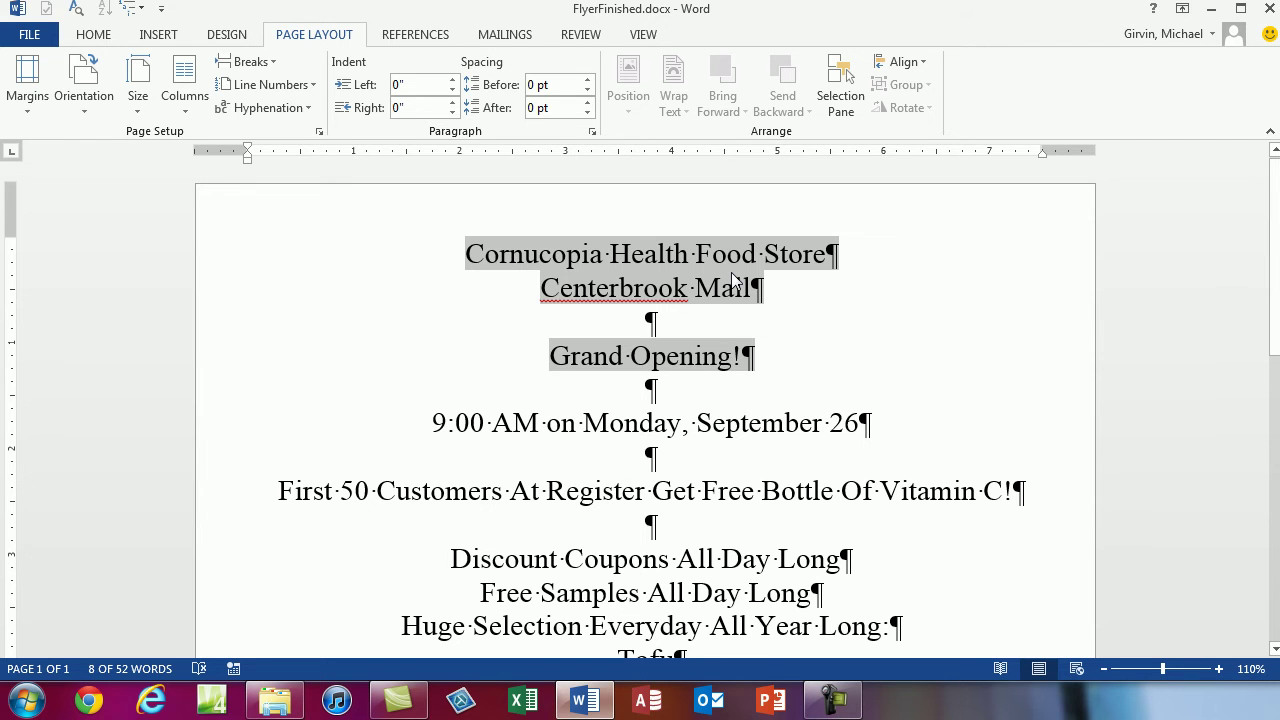
pyautogui.hotkey('ctrl', ']')
pyautogui.hotkey('ctrl', ']')
pyautogui.hotkey('ctrl', ']')
pyautogui.hotkey('ctrl', ']')
pyautogui.hotkey('ctrl', ']')
pyautogui.hotkey('ctrl', ']')
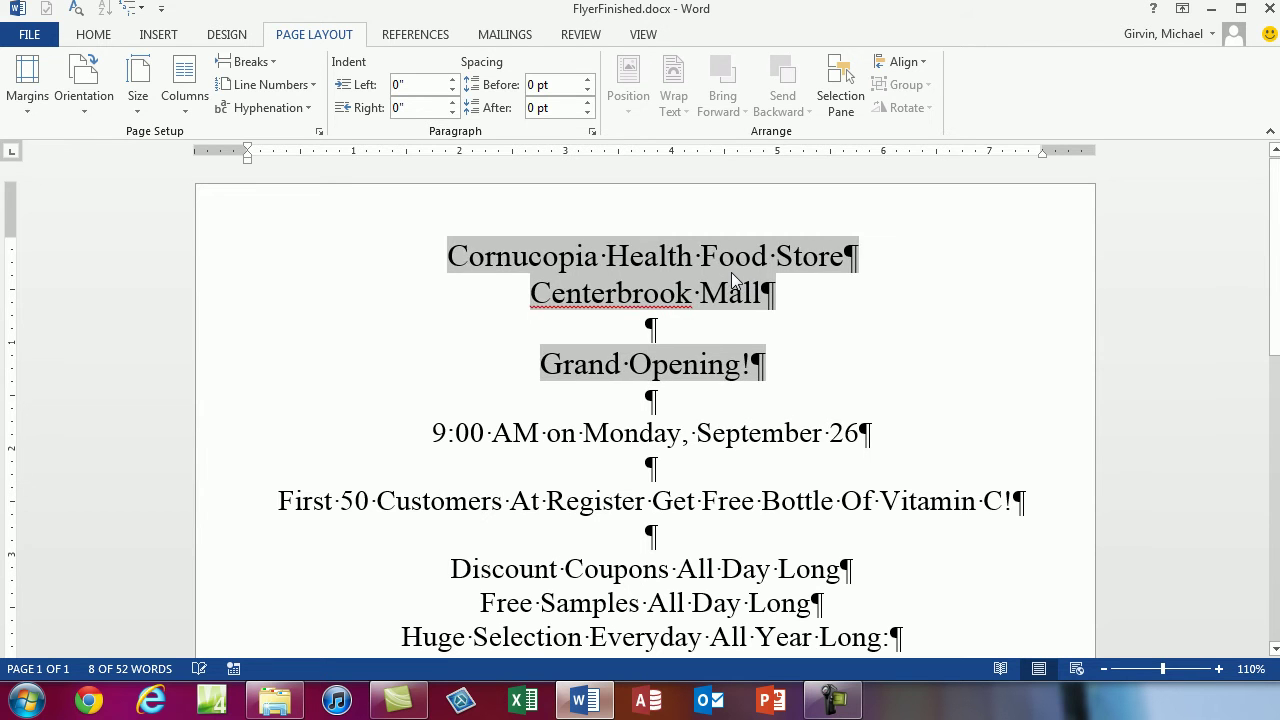
pyautogui.hotkey('ctrl', ']')
pyautogui.hotkey('ctrl', ']')
pyautogui.hotkey('ctrl', ']')
pyautogui.hotkey('ctrl', ']')
pyautogui.hotkey('ctrl', ']')
pyautogui.hotkey('ctrl', ']')
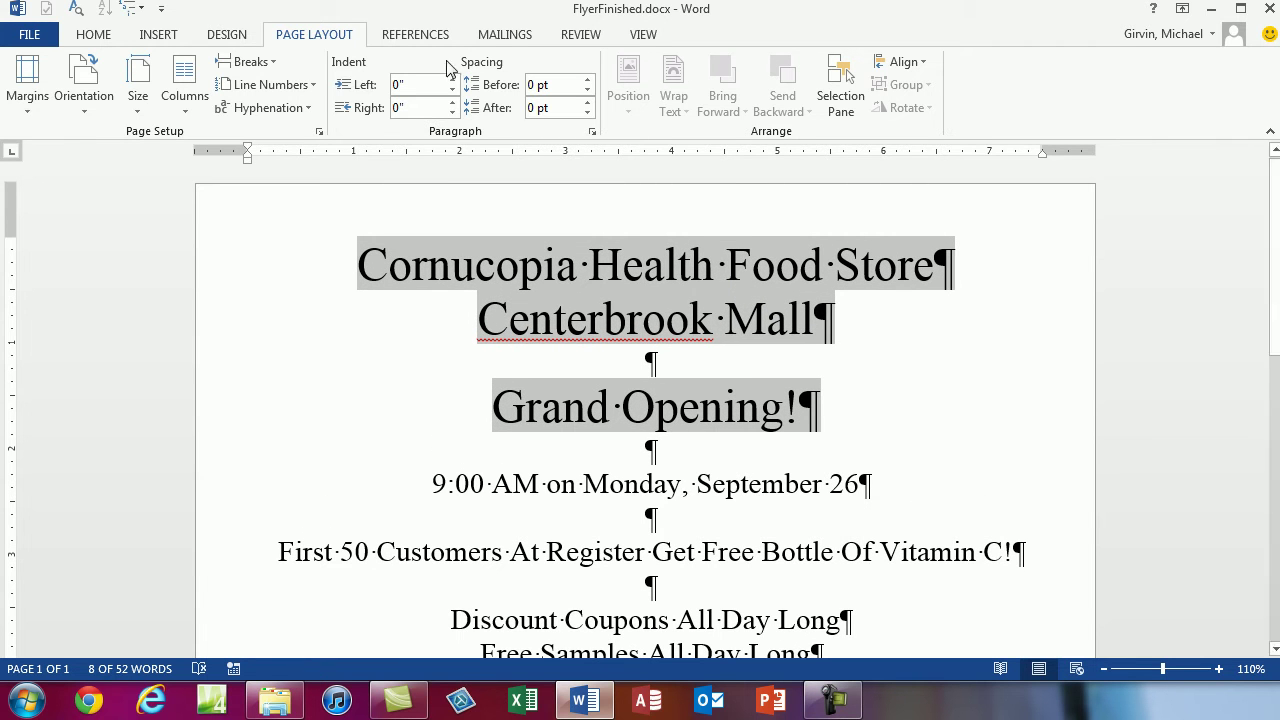
pyautogui.click(112, 34)
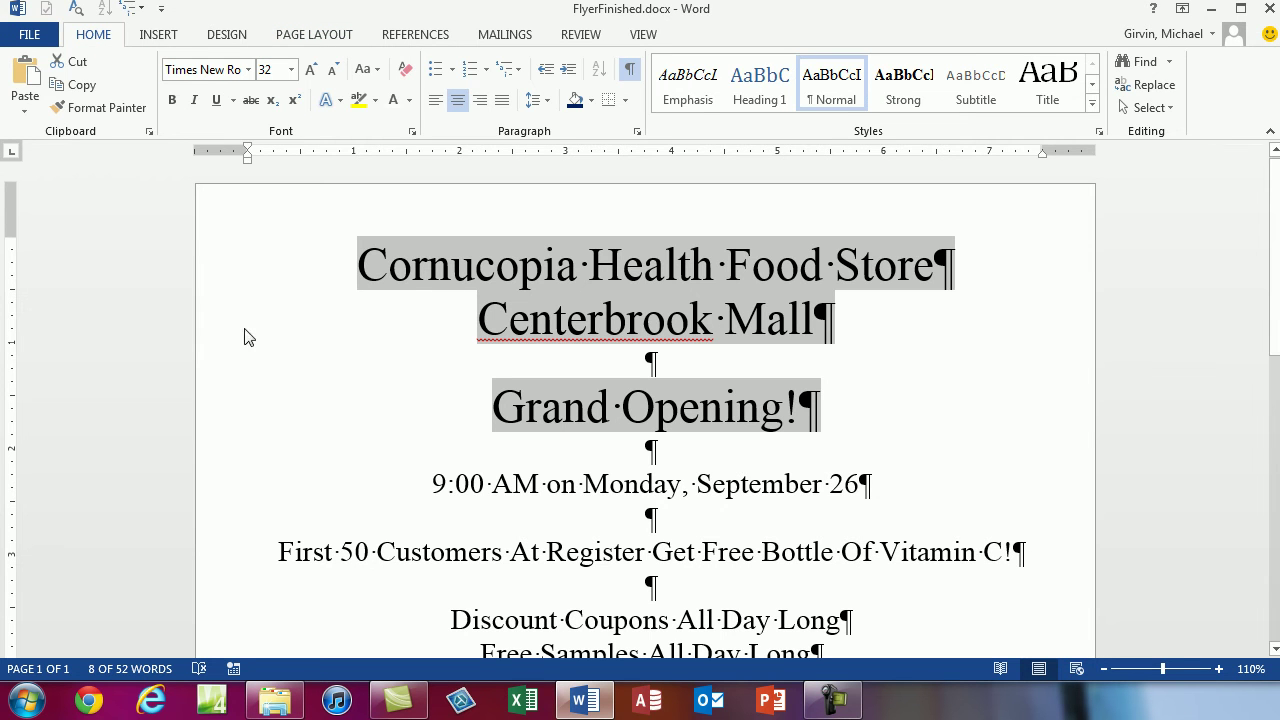
# Step: Reduce the font size of the Centerbrook Mall and Grand Opening! lines to 26 pt
pyautogui.click(209, 337)
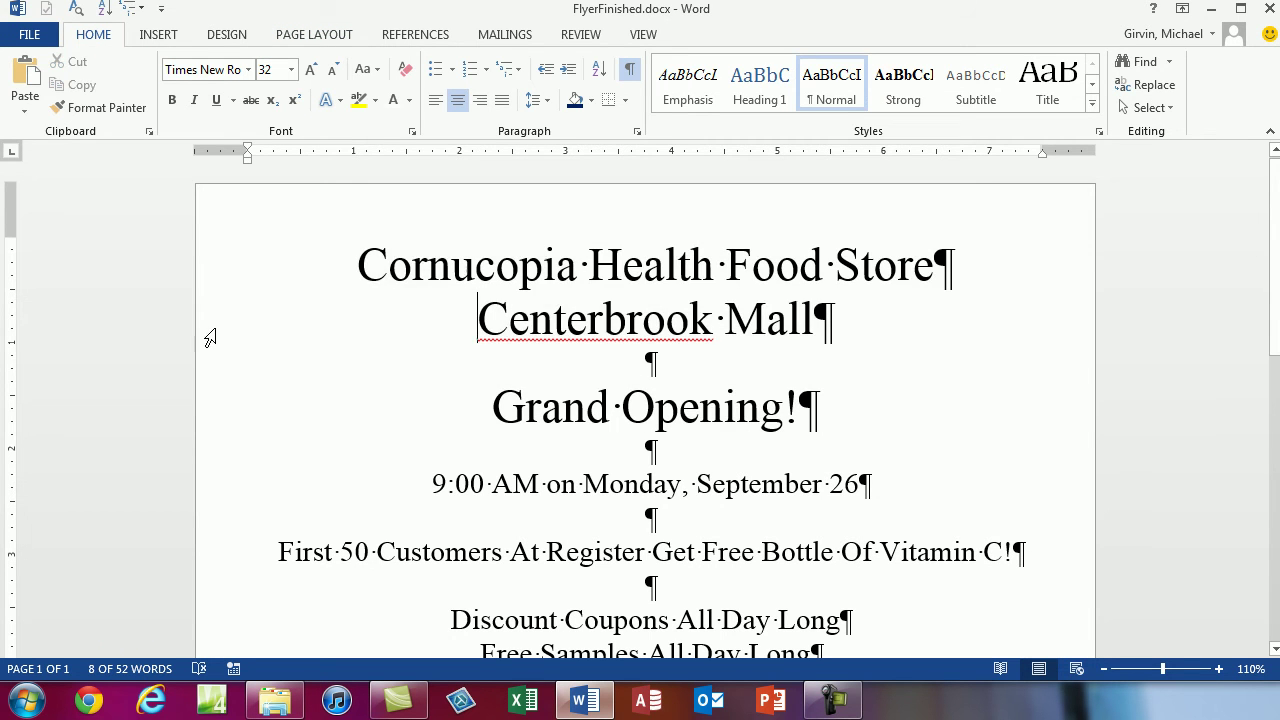
pyautogui.keyDown('ctrl'); pyautogui.click(212, 423); pyautogui.keyUp('ctrl')
pyautogui.click(481, 318)
pyautogui.moveTo(481, 318); pyautogui.dragTo(850, 310)
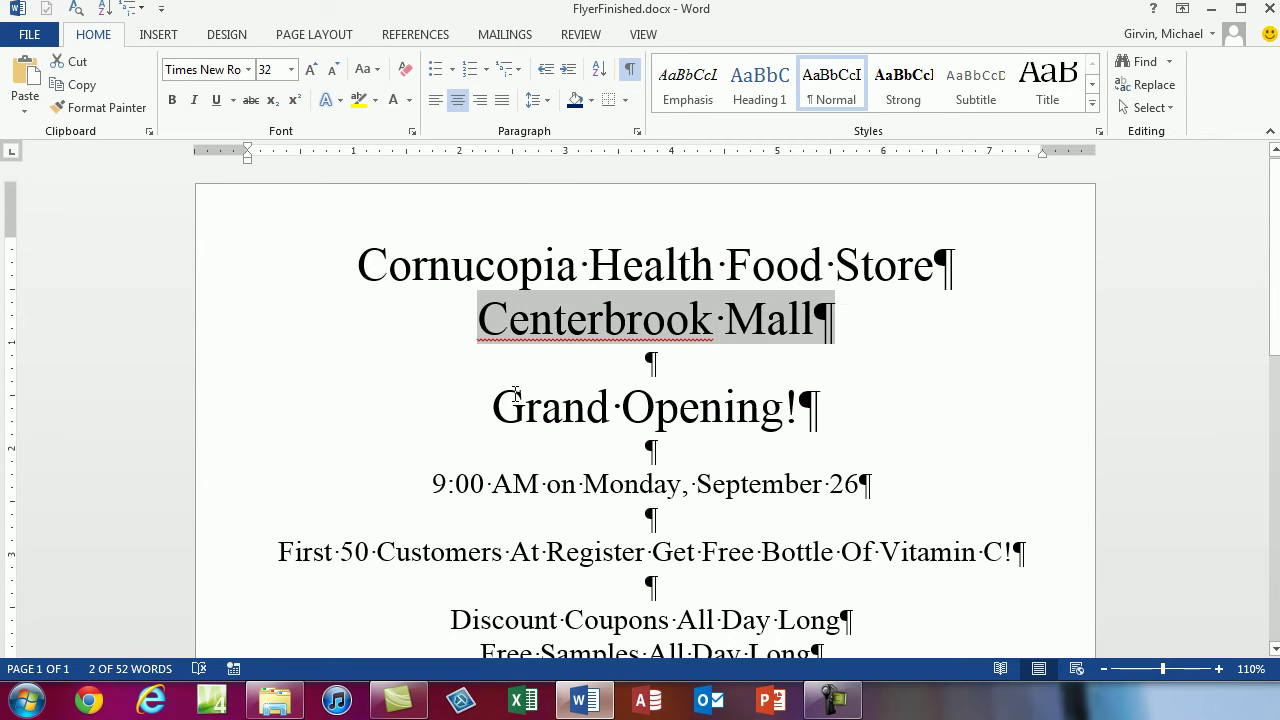
pyautogui.keyDown('ctrl'); pyautogui.moveTo(492, 406); pyautogui.dragTo(879, 411); pyautogui.keyUp('ctrl')
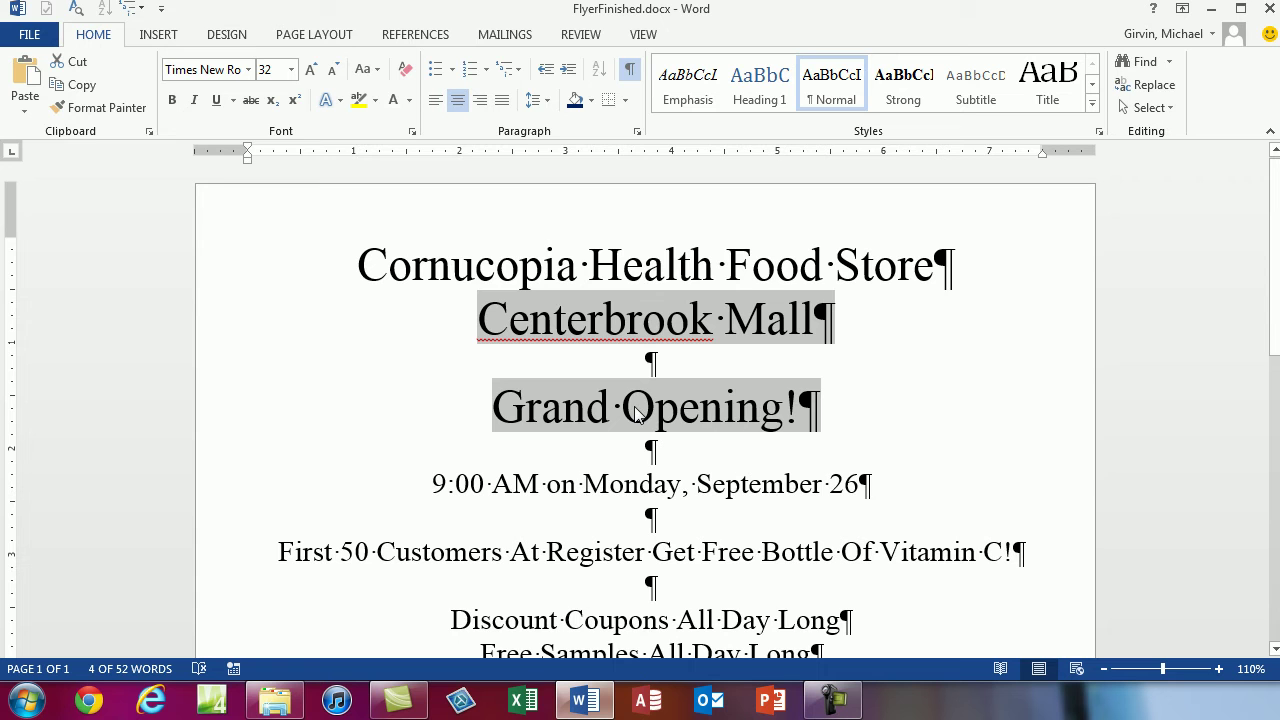
pyautogui.hotkey('ctrl', '[')
pyautogui.hotkey('ctrl', '[')
pyautogui.hotkey('ctrl', '[')
pyautogui.hotkey('ctrl', '[')
pyautogui.hotkey('ctrl', '[')
pyautogui.hotkey('ctrl', '[')
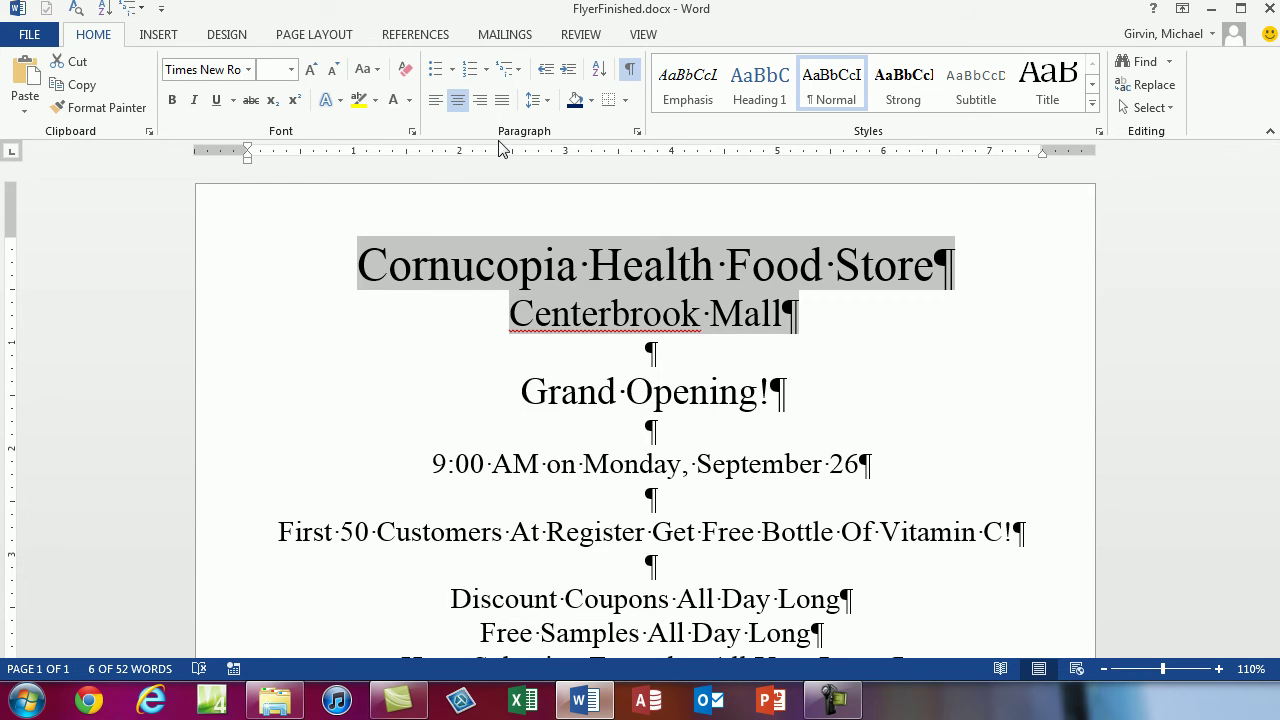
# Step: Apply dark blue paragraph shading to the Cornucopia Health Food Store and Centerbrook Mall lines
pyautogui.click(592, 101)
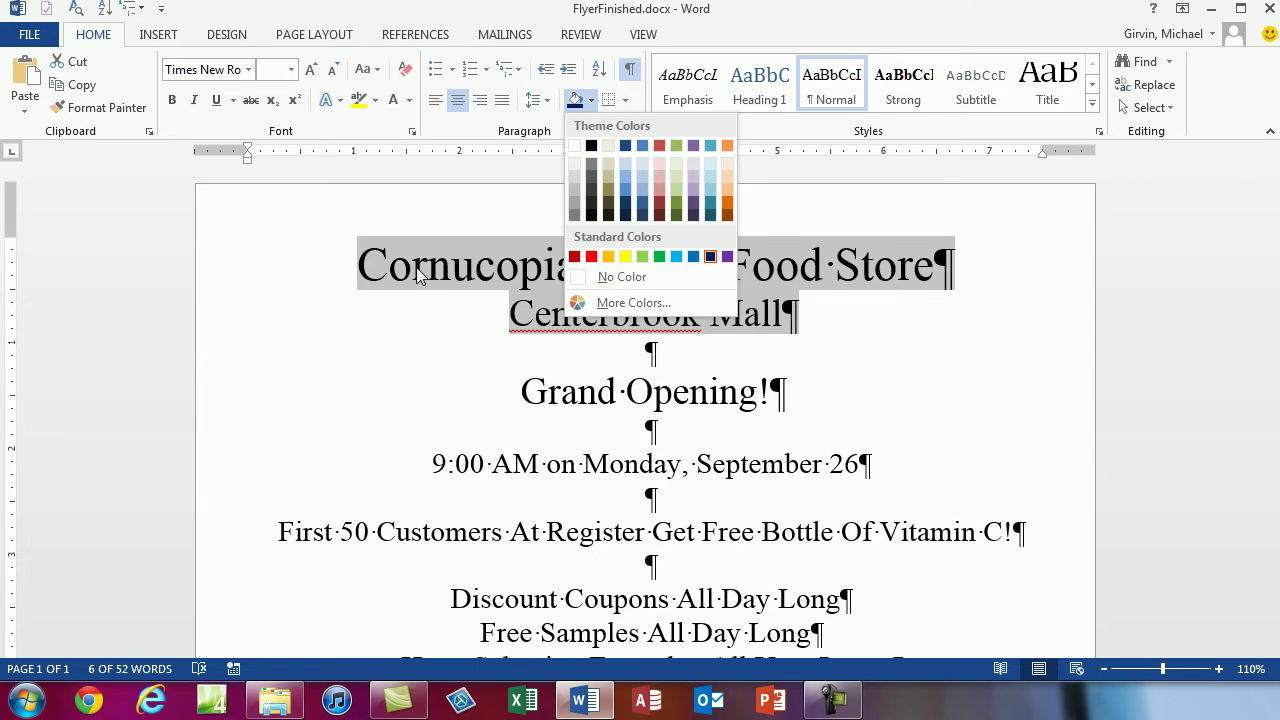
pyautogui.click(711, 257)
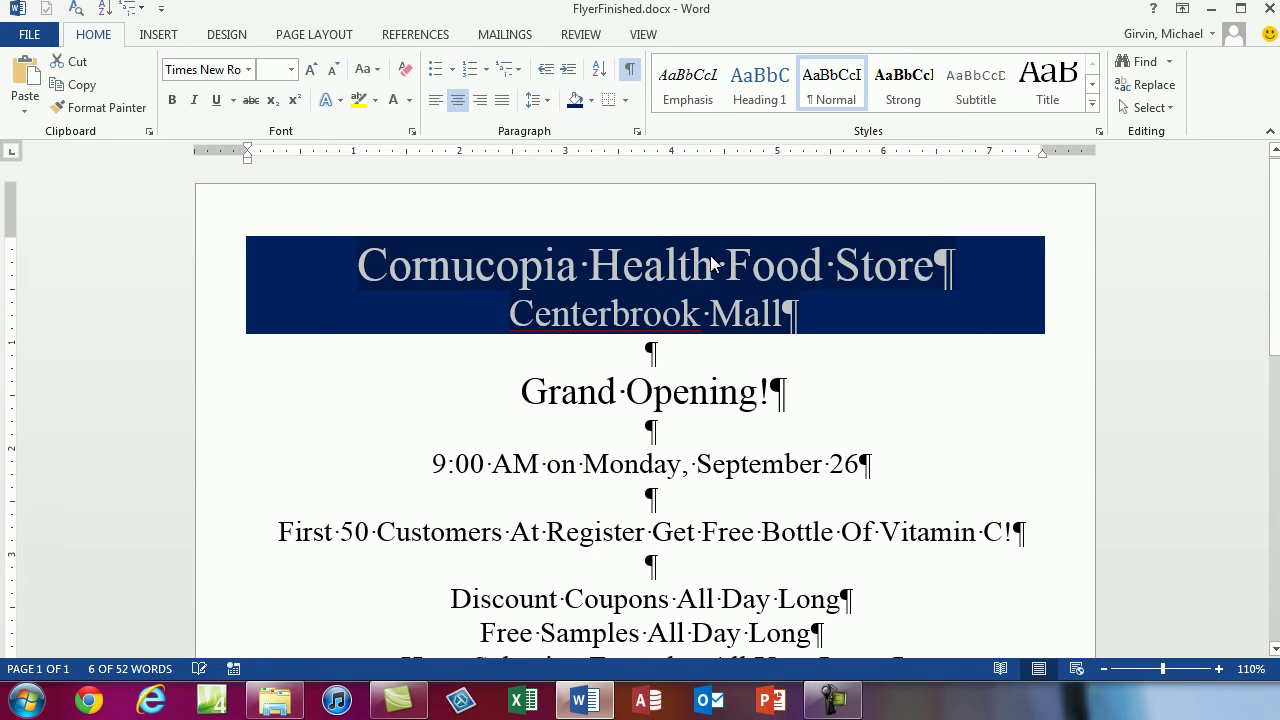
pyautogui.click(631, 315)
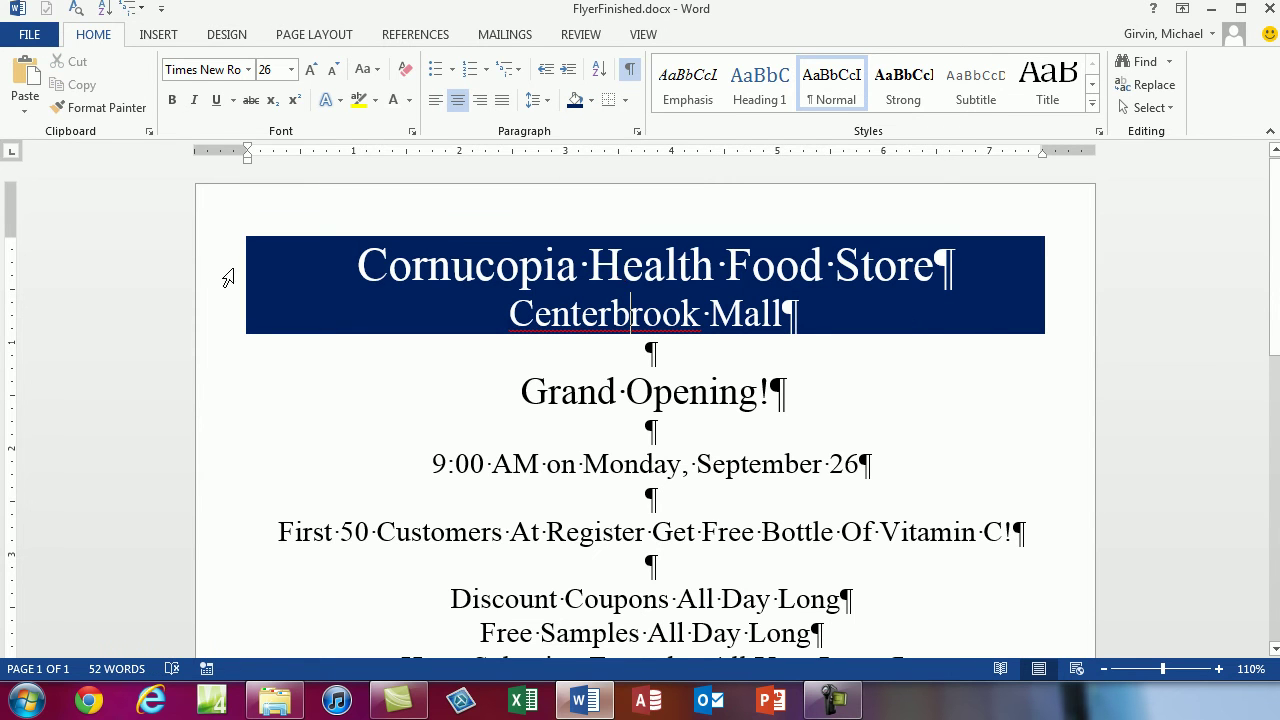
# Step: Display the flyer as one whole page to check its layout, and zoom in to 75%
pyautogui.scroll(-3, 605, 318)
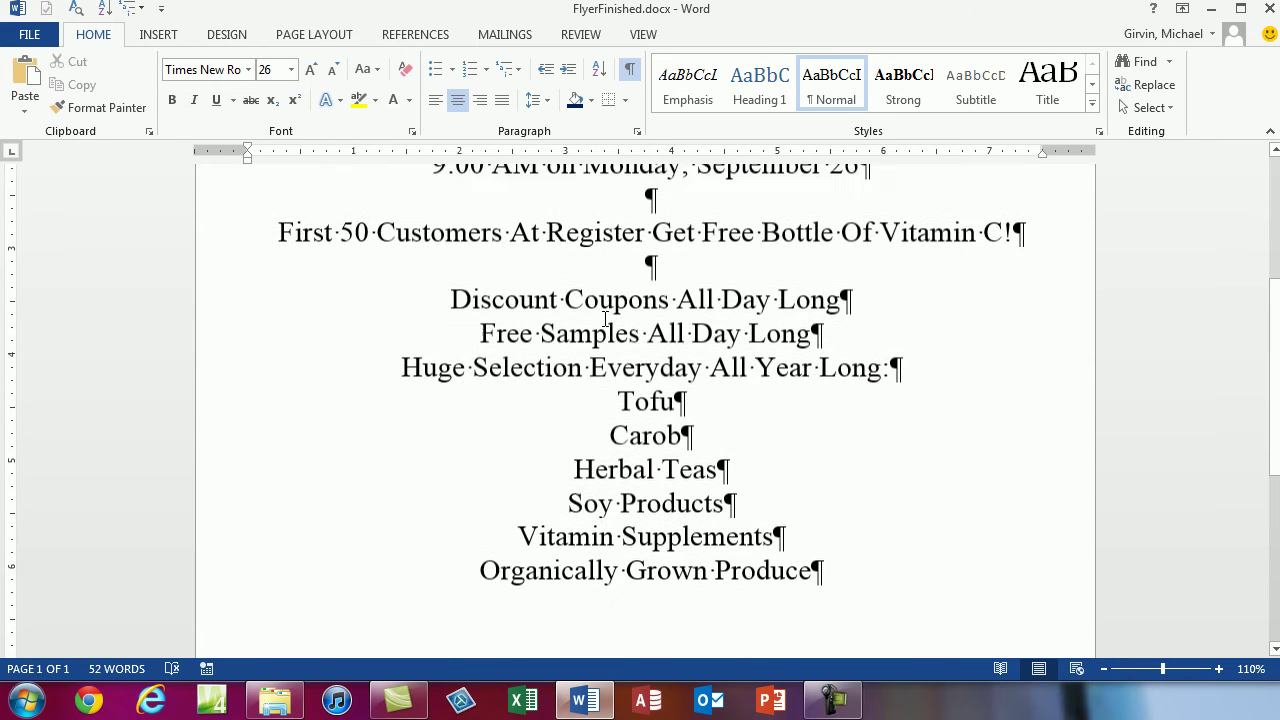
pyautogui.scroll(3, 831, 322)
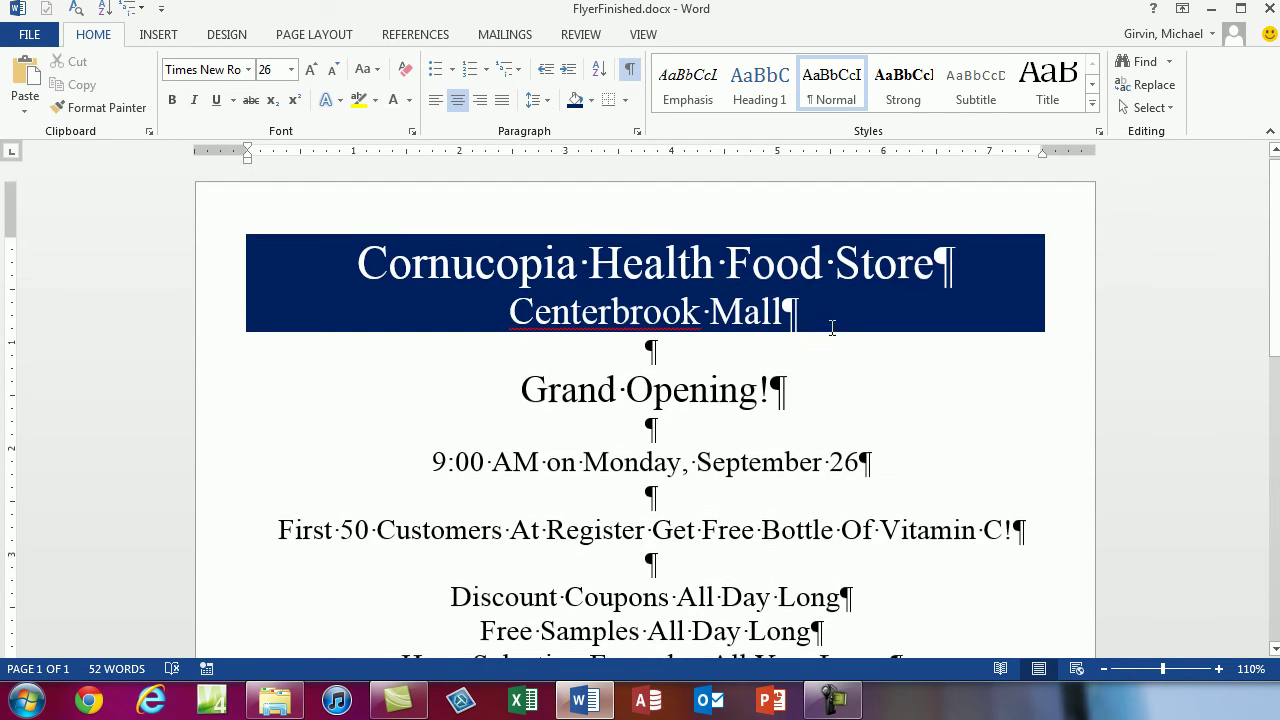
pyautogui.scroll(-1, 831, 322)
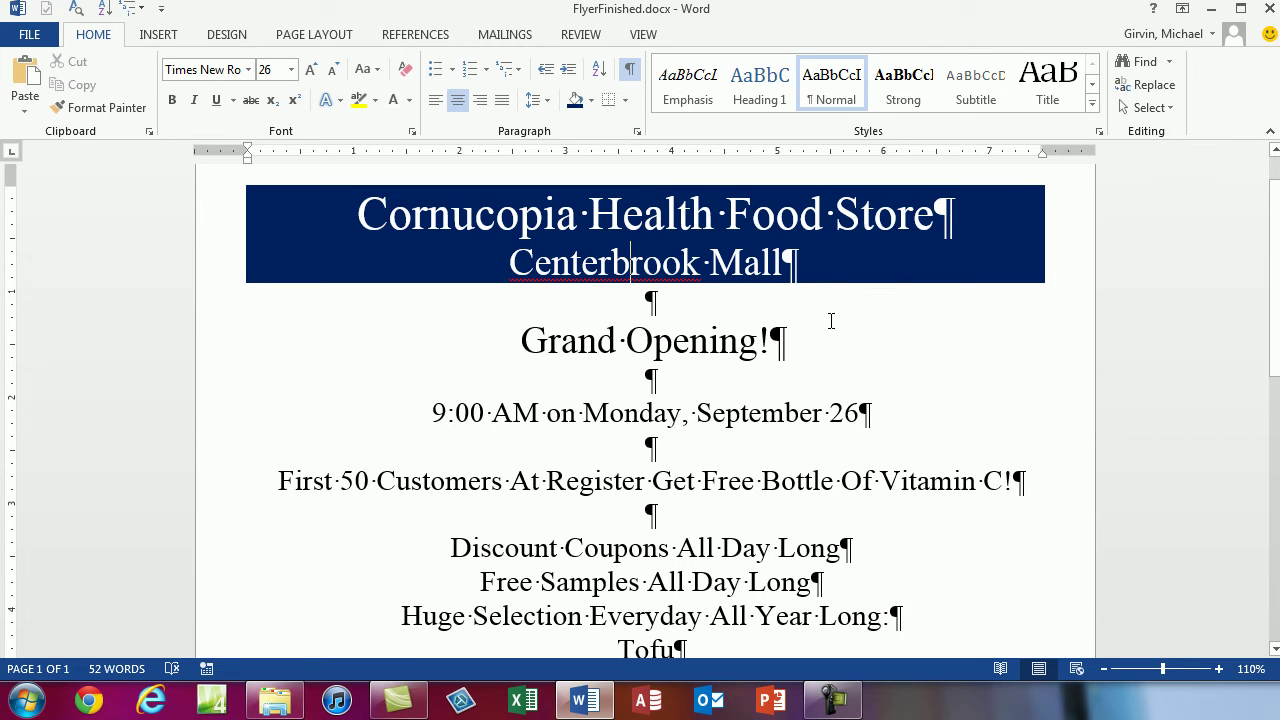
pyautogui.click(643, 35)
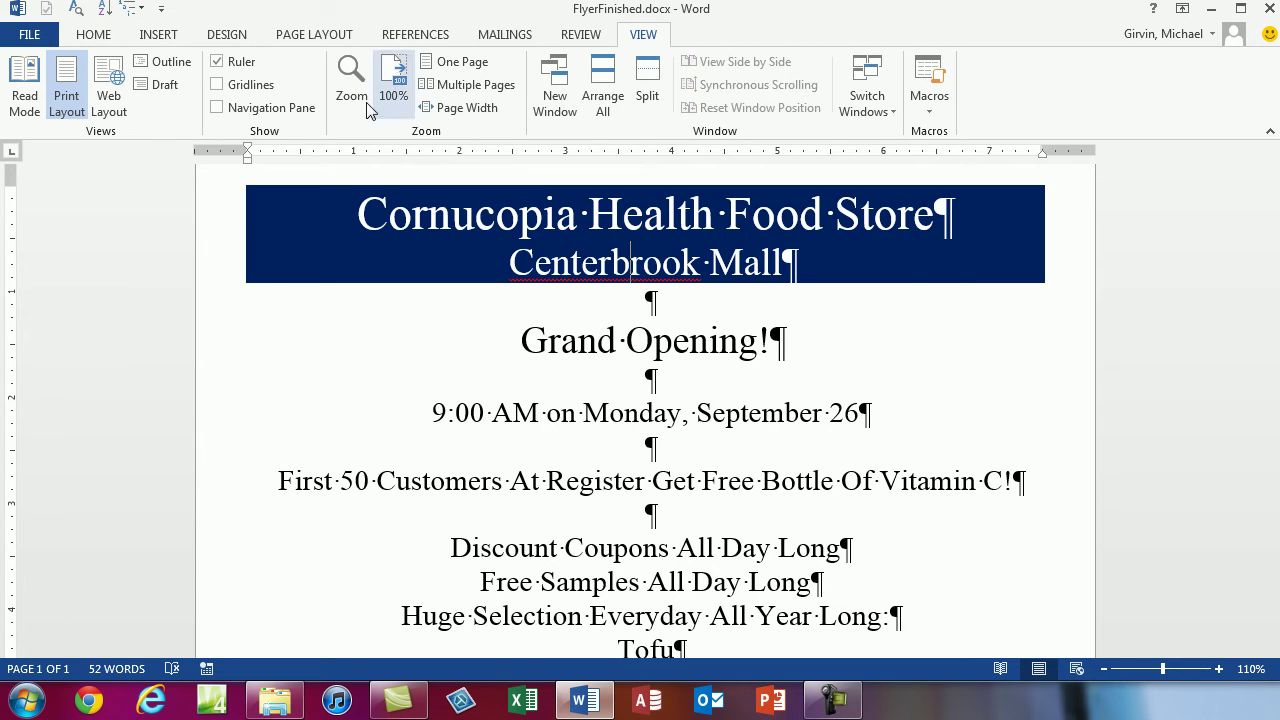
pyautogui.click(462, 63)
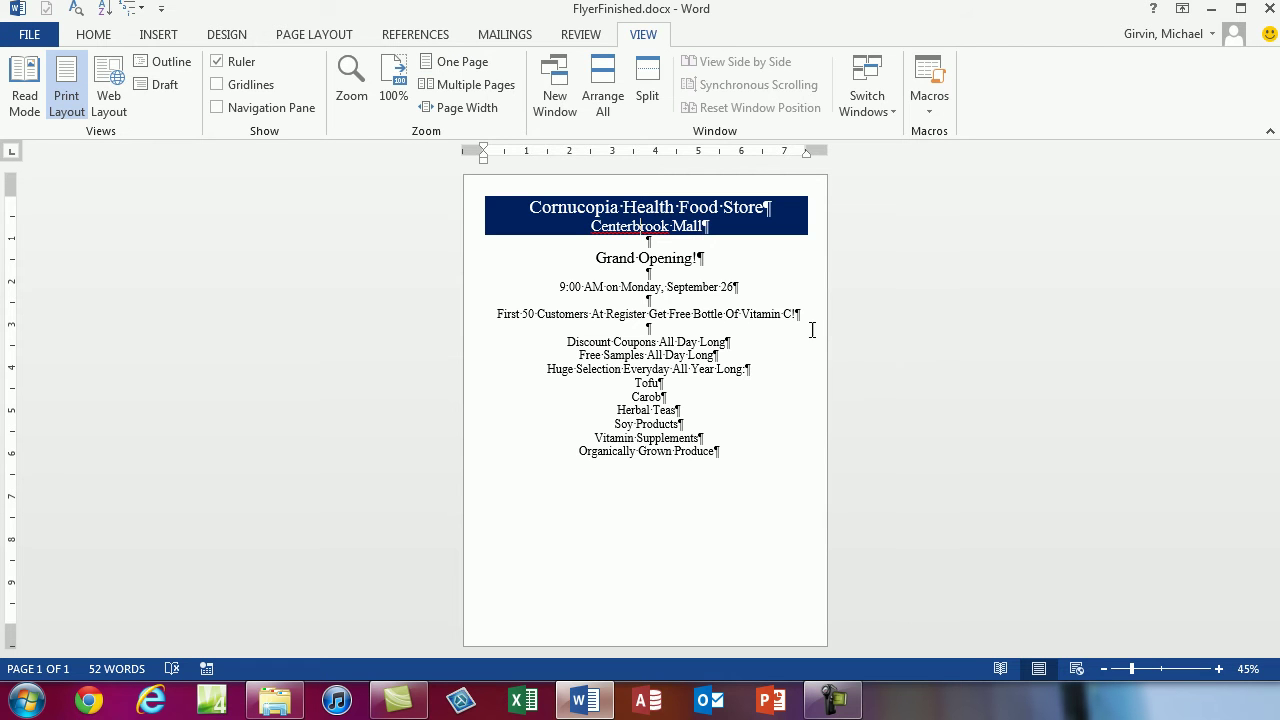
pyautogui.scroll(3, 852, 400)
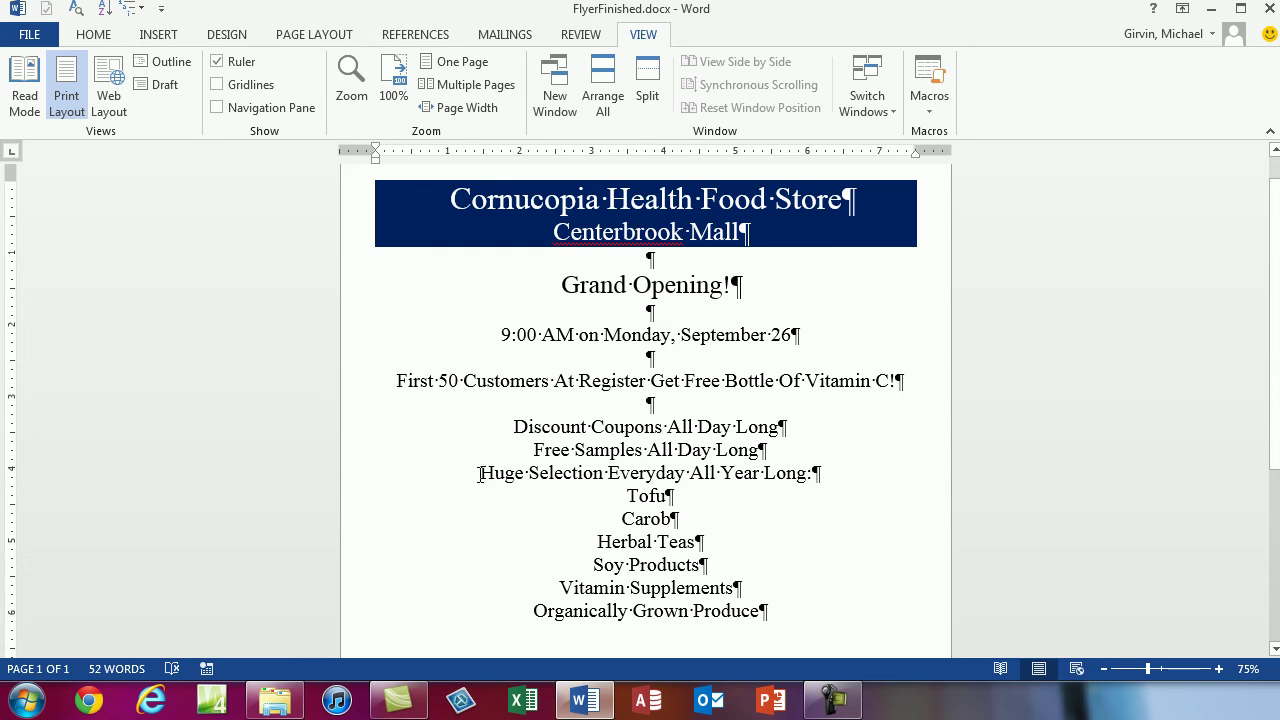
# Step: Left-align the paragraphs from Huge Selection Everyday All Year Long: through Organically Grown Produce
pyautogui.click(481, 473)
pyautogui.moveTo(481, 473); pyautogui.dragTo(796, 631)
pyautogui.click(486, 492)
pyautogui.click(777, 620)
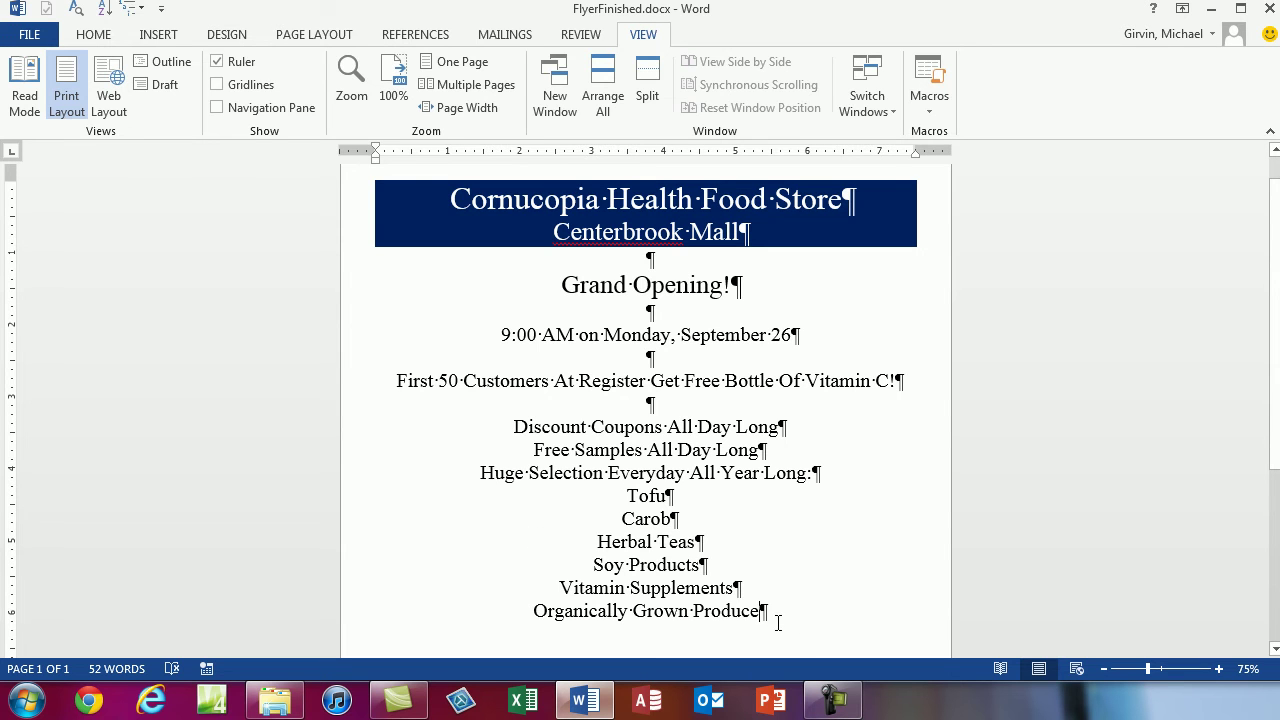
pyautogui.click(481, 476)
pyautogui.keyDown('shift'); pyautogui.click(731, 607); pyautogui.keyUp('shift')
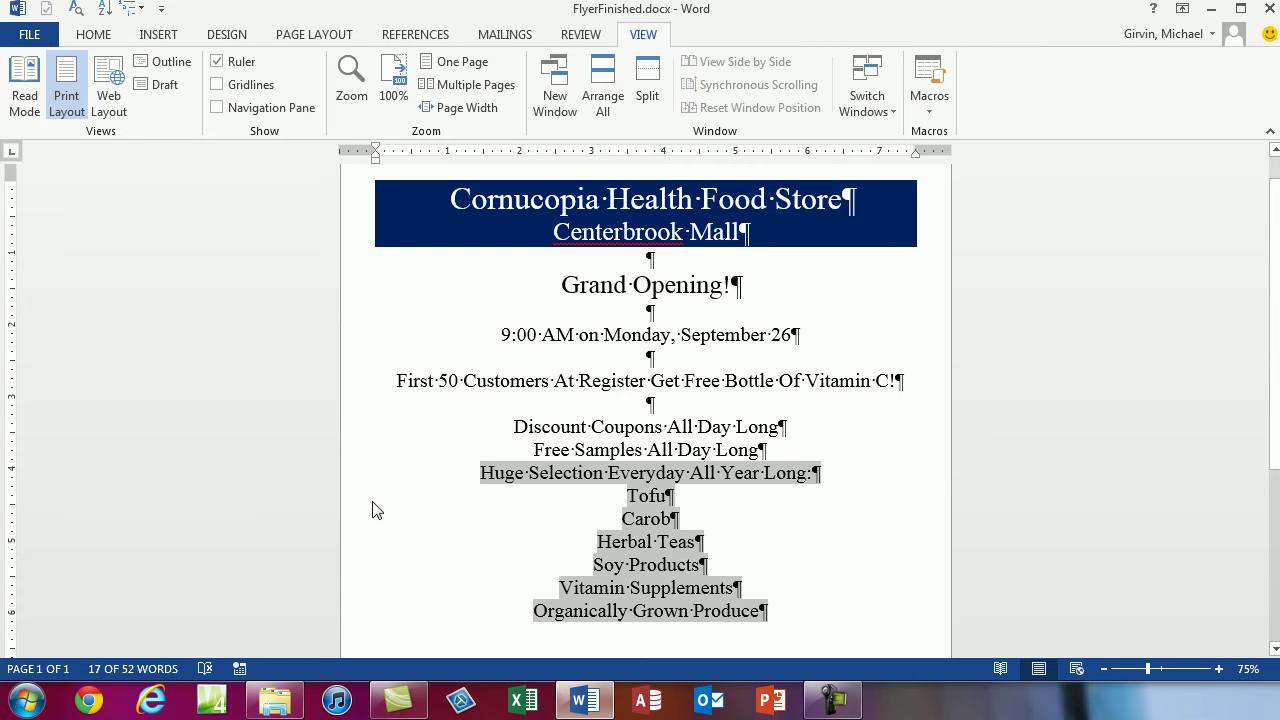
pyautogui.click(82, 40)
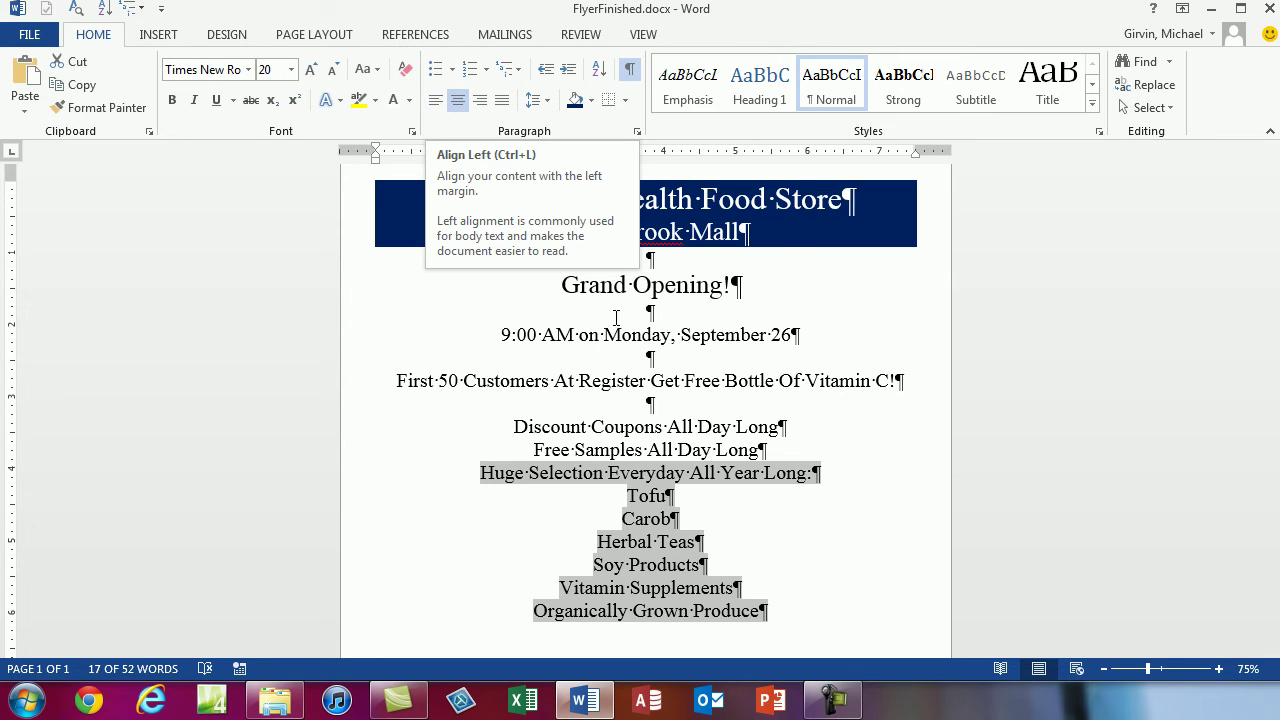
pyautogui.hotkey('ctrl', 'l')
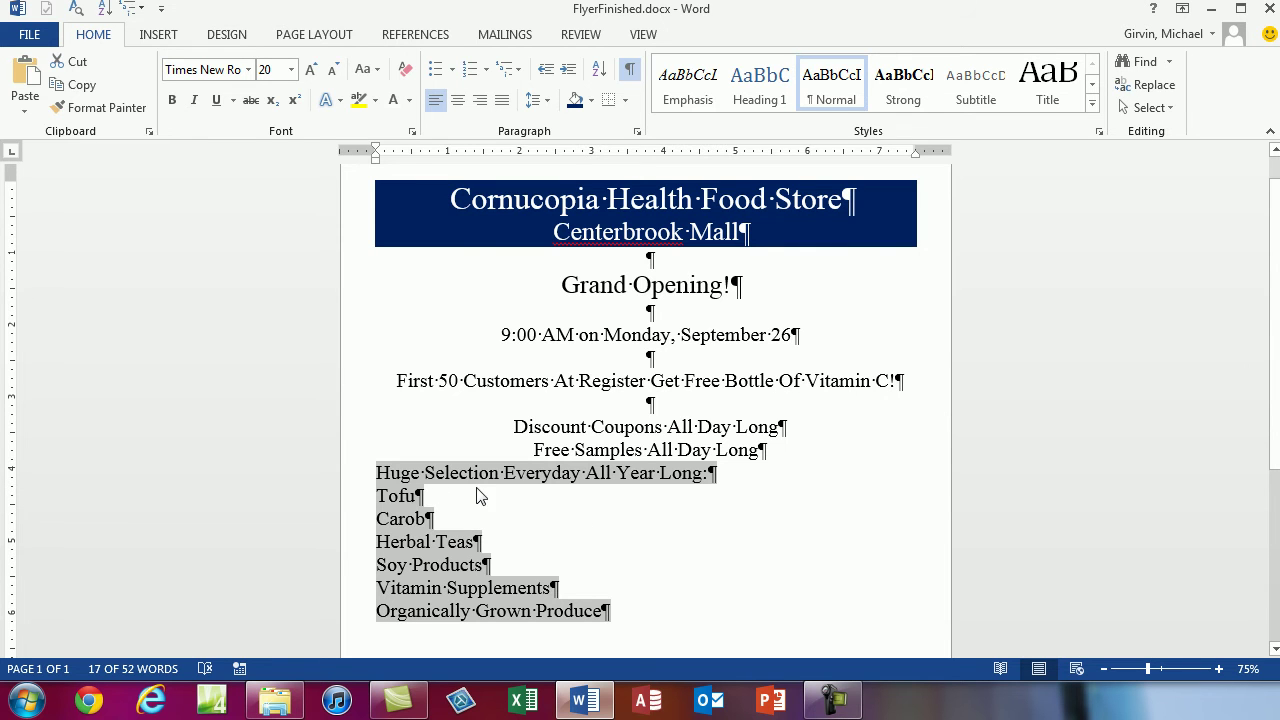
# Step: Insert an empty paragraph after Free Samples All Day Long, and bullet the product lines from Tofu through Organically Grown Produce
pyautogui.click(810, 452)
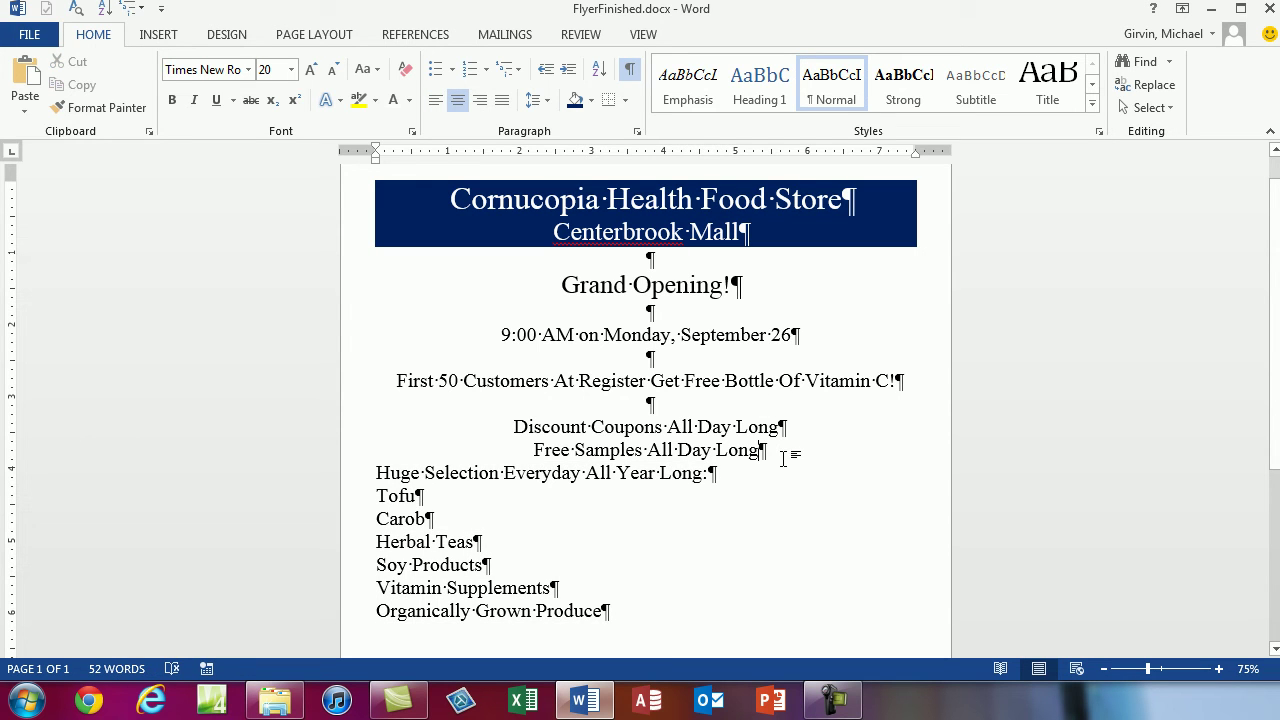
pyautogui.press('Return')
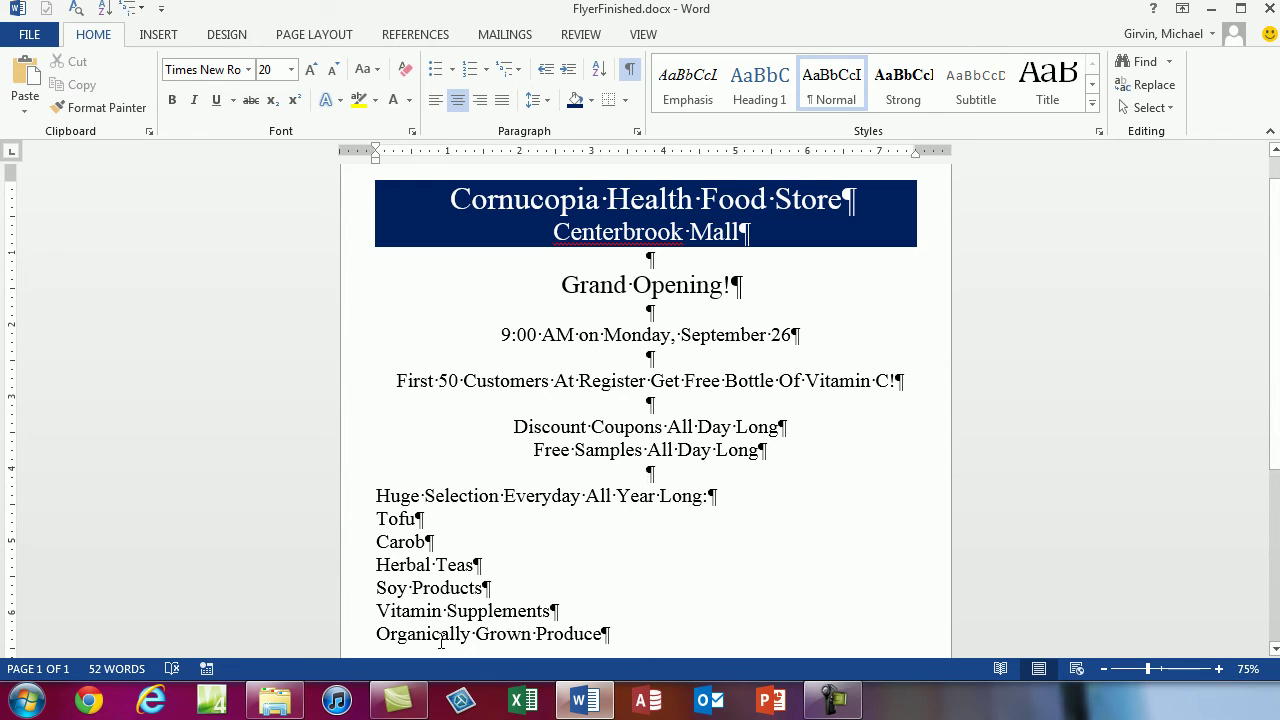
pyautogui.click(379, 519)
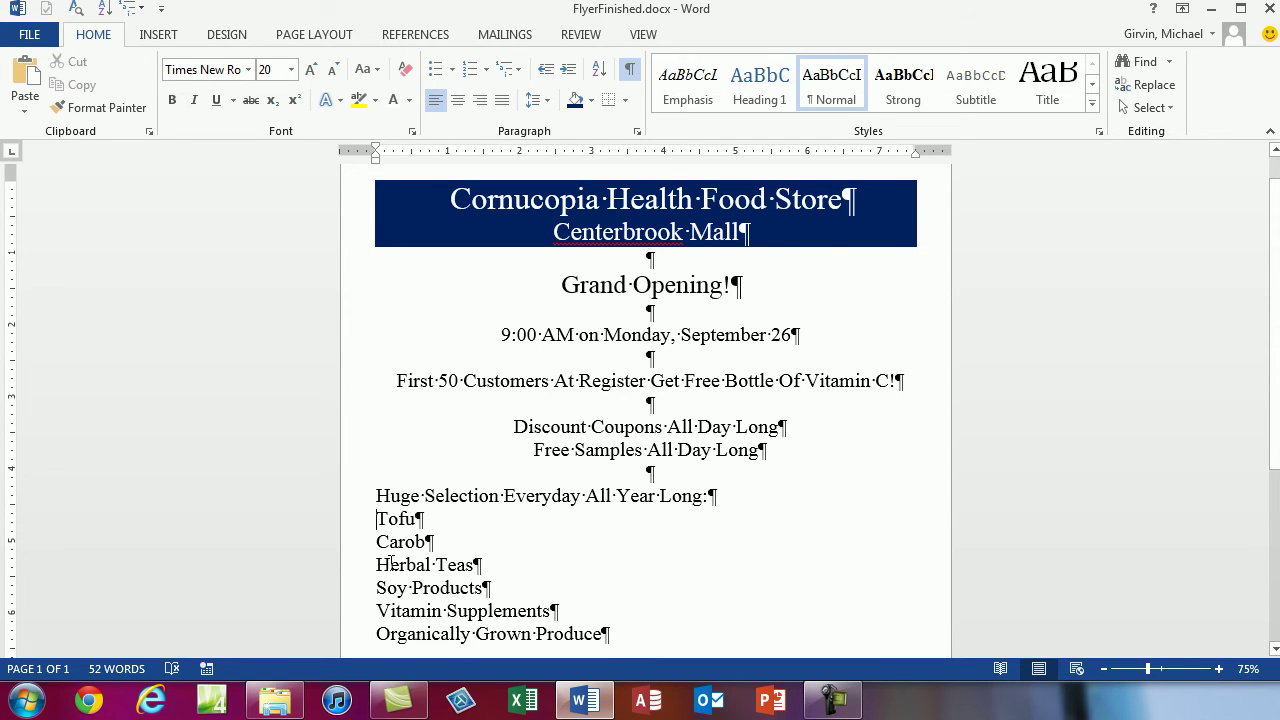
pyautogui.hotkey('ctrl', 'shift', 'End')
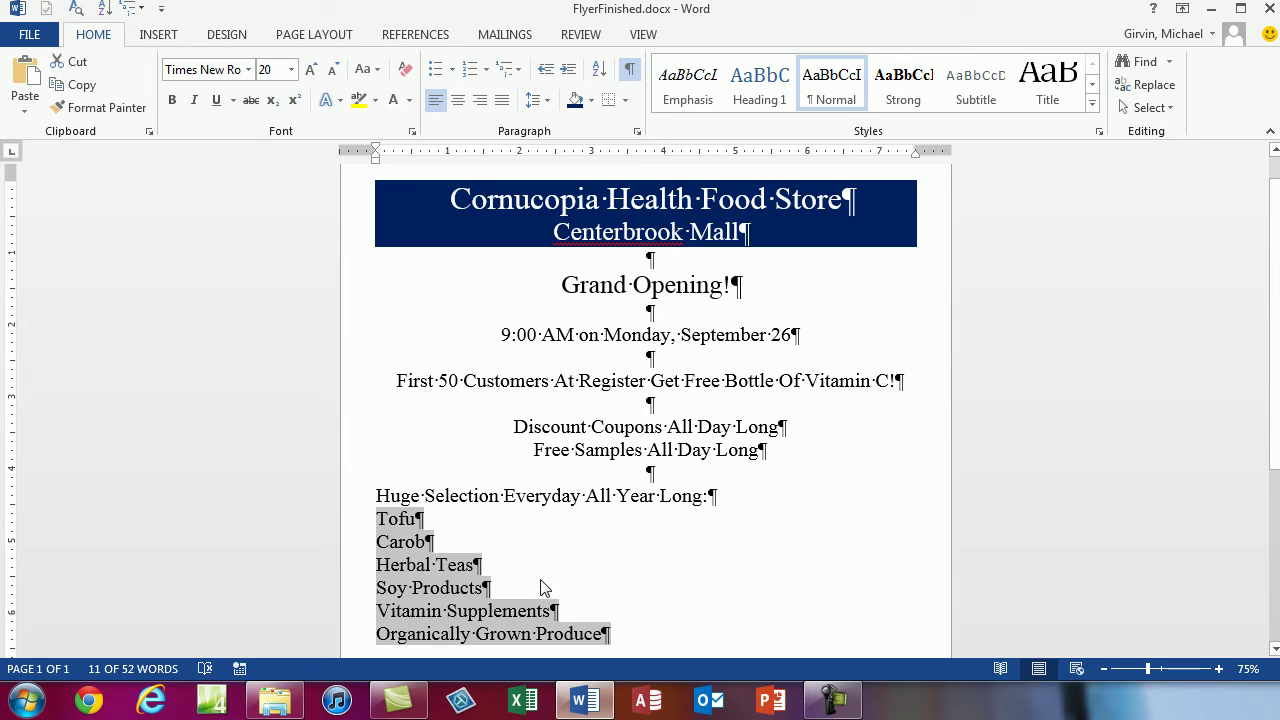
pyautogui.click(437, 70)
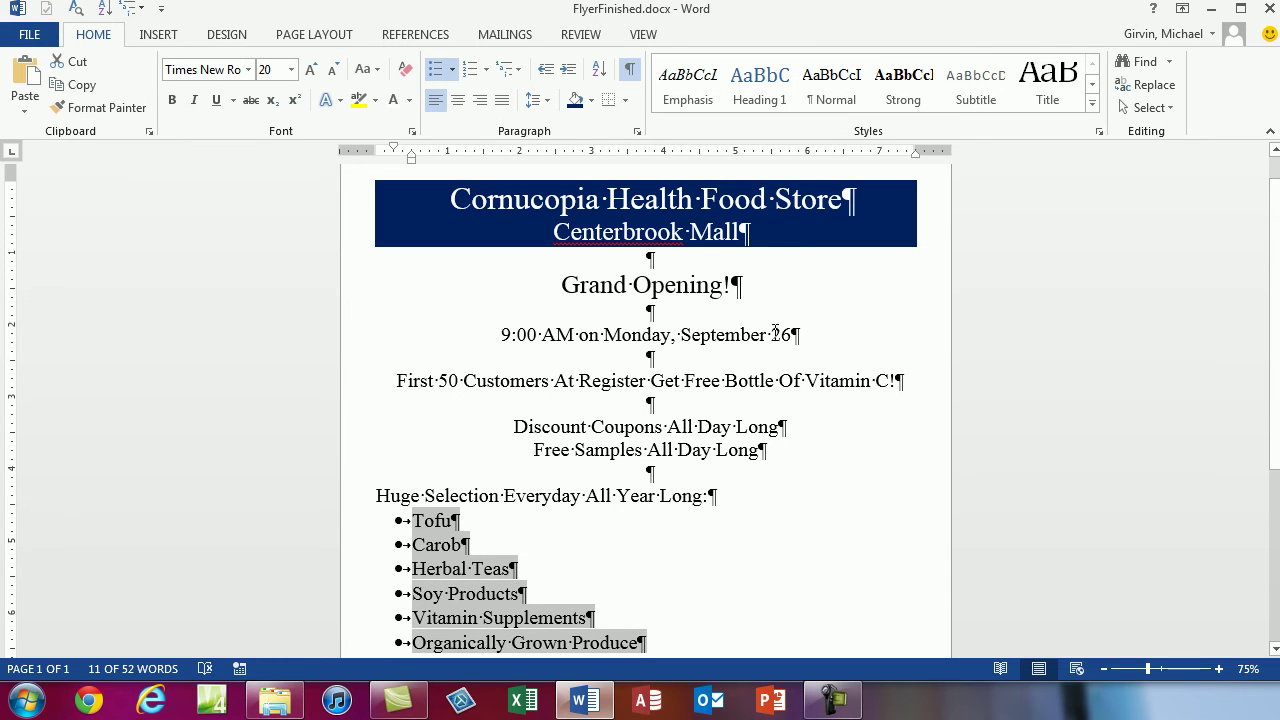
# Step: Give the Huge Selection Everyday All Year Long: line blue paragraph shading and white text
pyautogui.moveTo(378, 495); pyautogui.dragTo(714, 495)
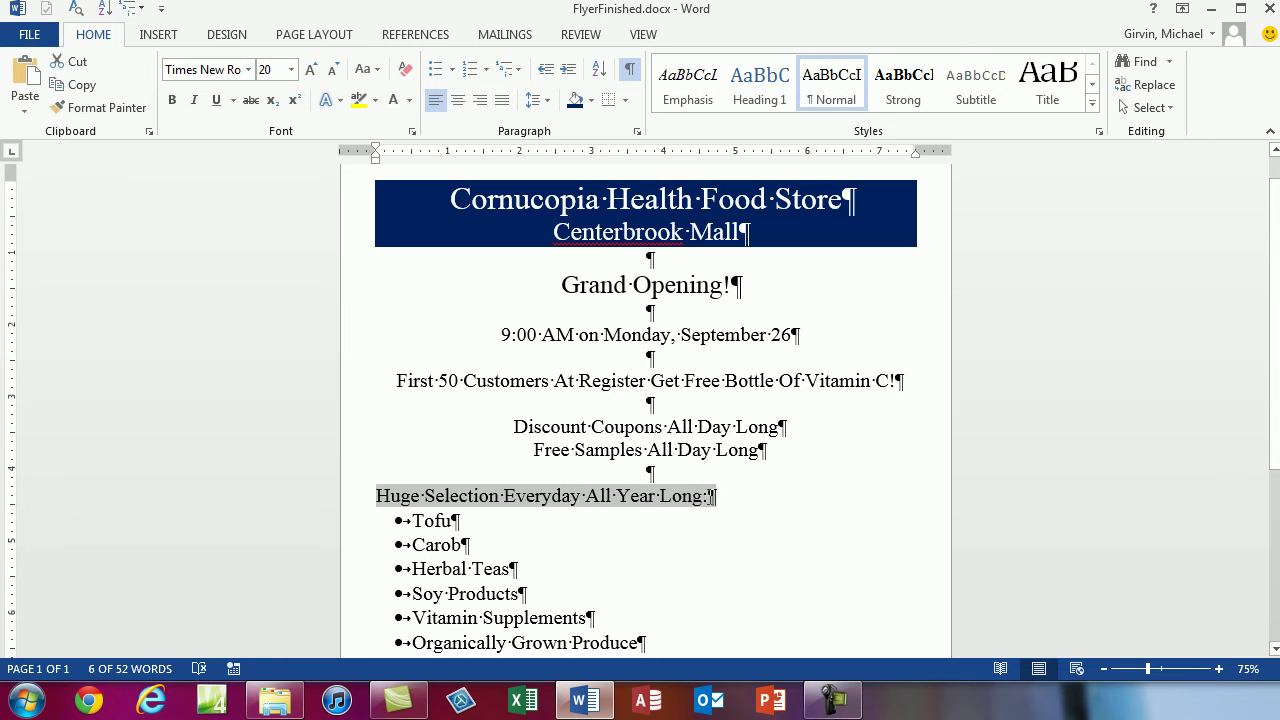
pyautogui.click(592, 101)
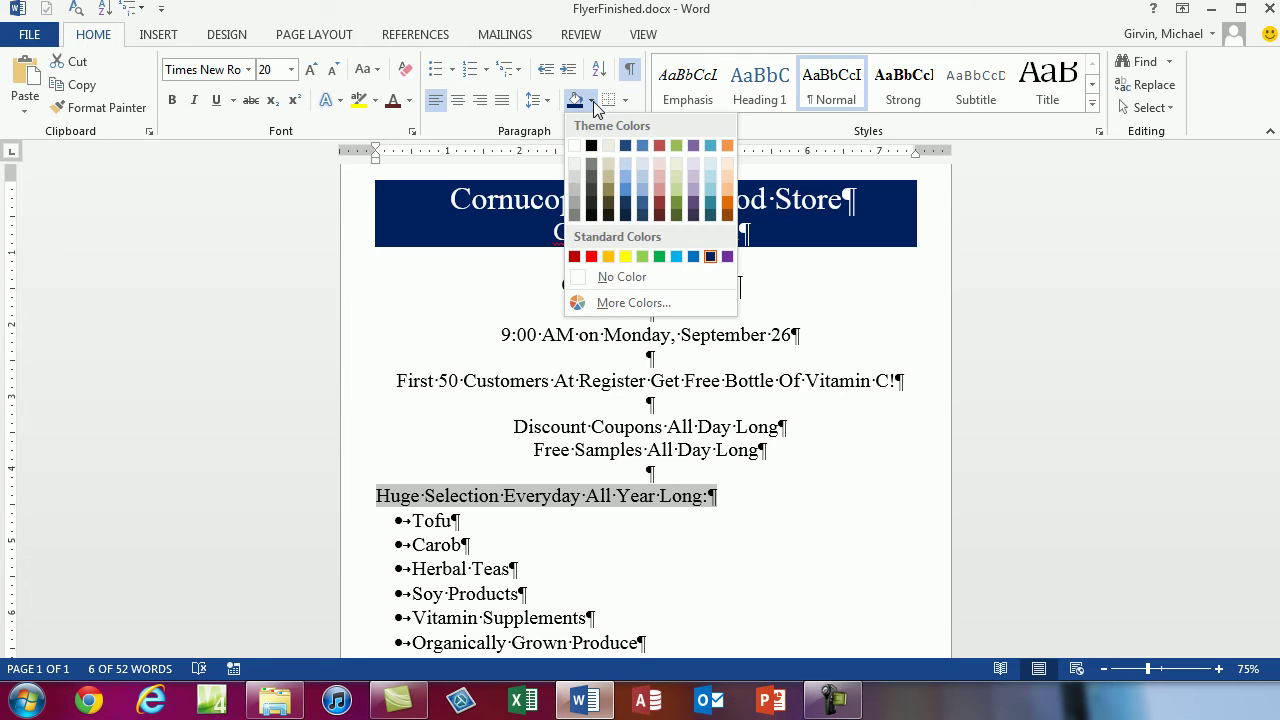
pyautogui.click(694, 257)
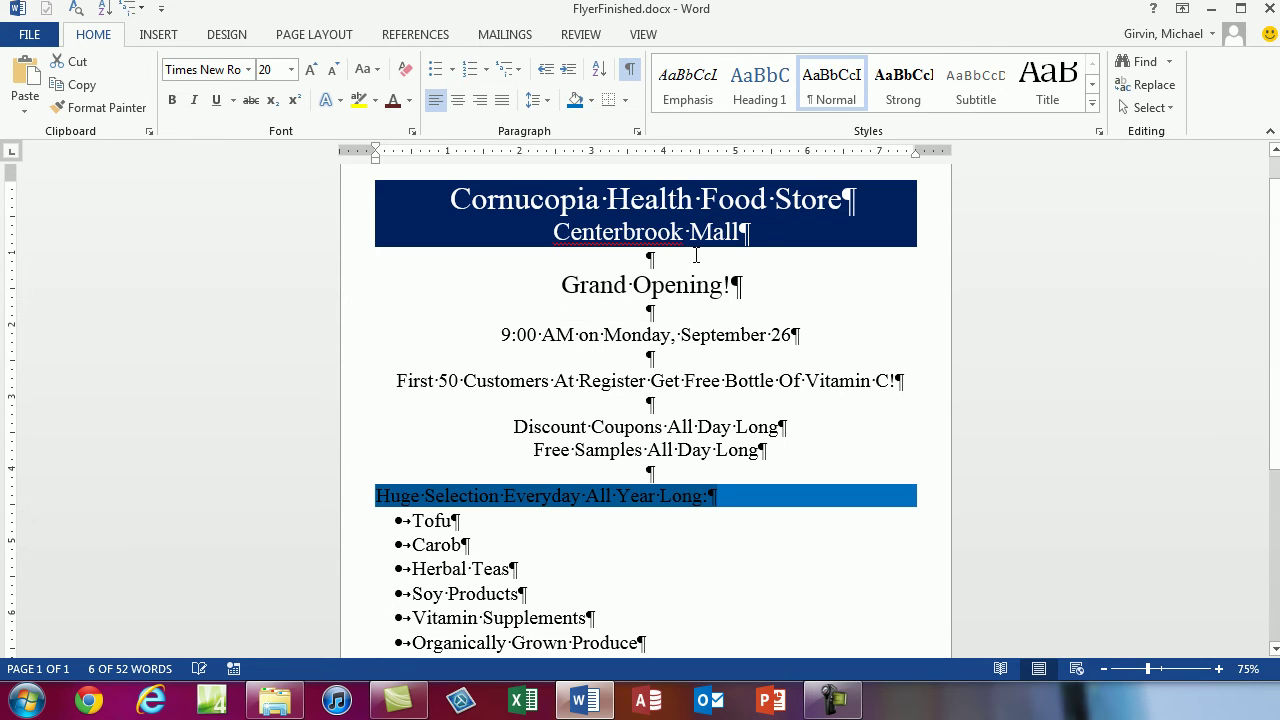
pyautogui.click(409, 104)
pyautogui.click(397, 172)
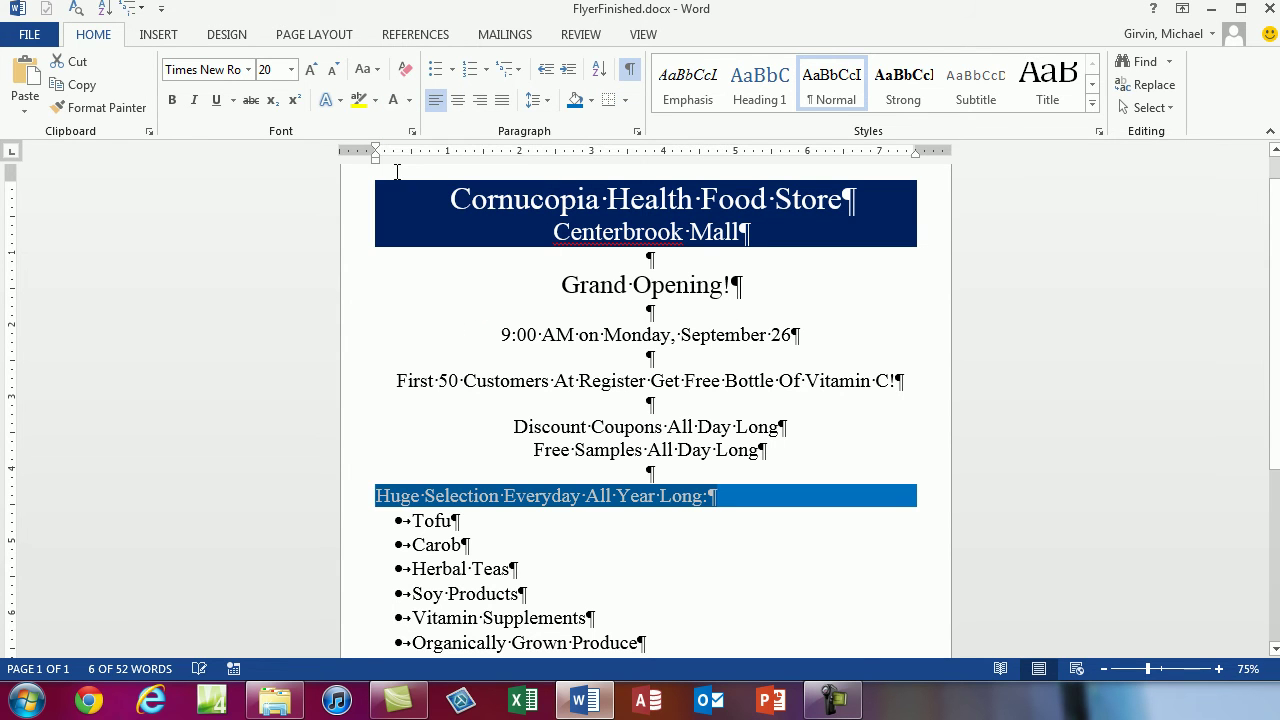
pyautogui.click(766, 381)
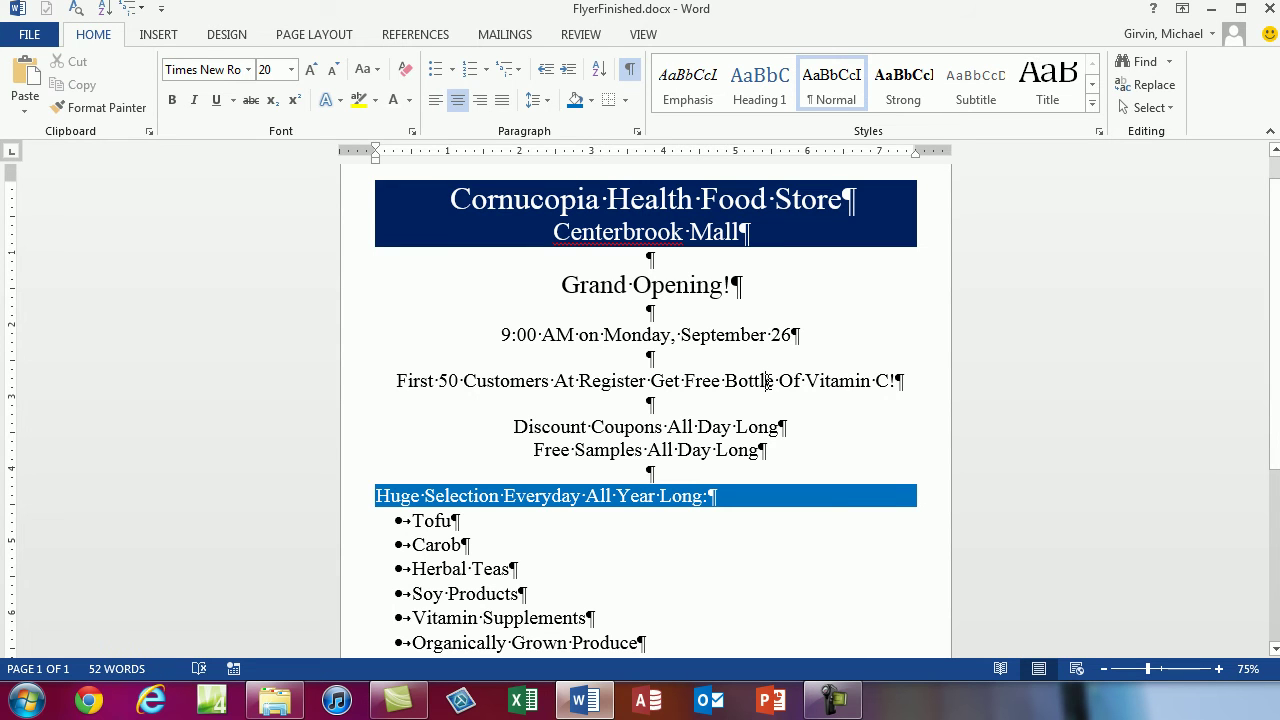
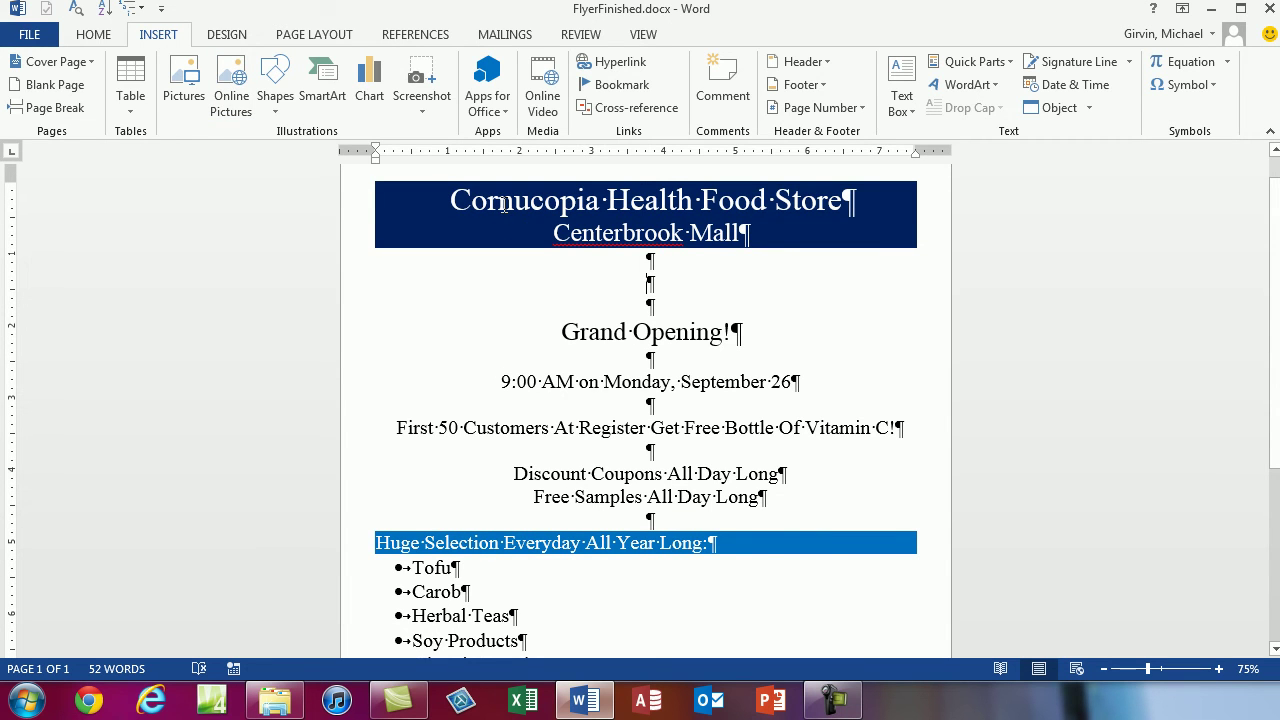
# Step: Search Office.com Clip Art for Cornucopia and insert the fall harvest cornucopia drawing in the second empty paragraph below Centerbrook Mall
pyautogui.doubleClick(503, 203)
pyautogui.hotkey('ctrl', 'c')
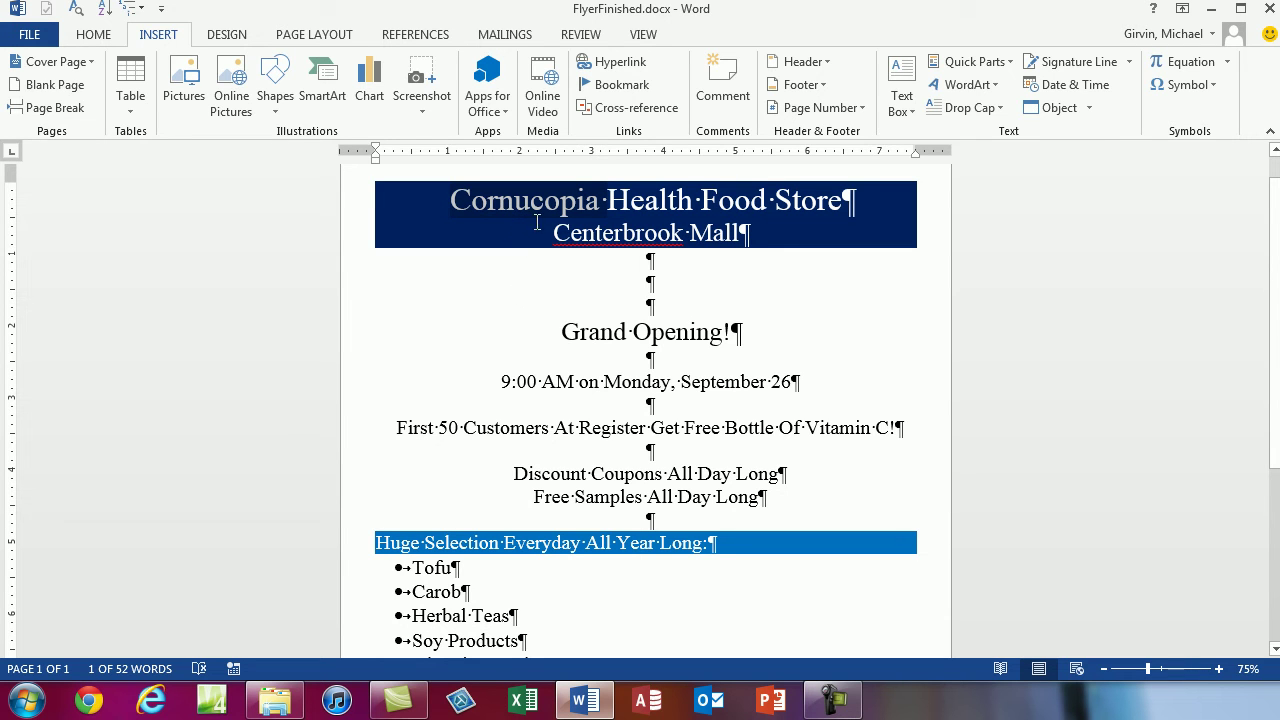
pyautogui.click(645, 281)
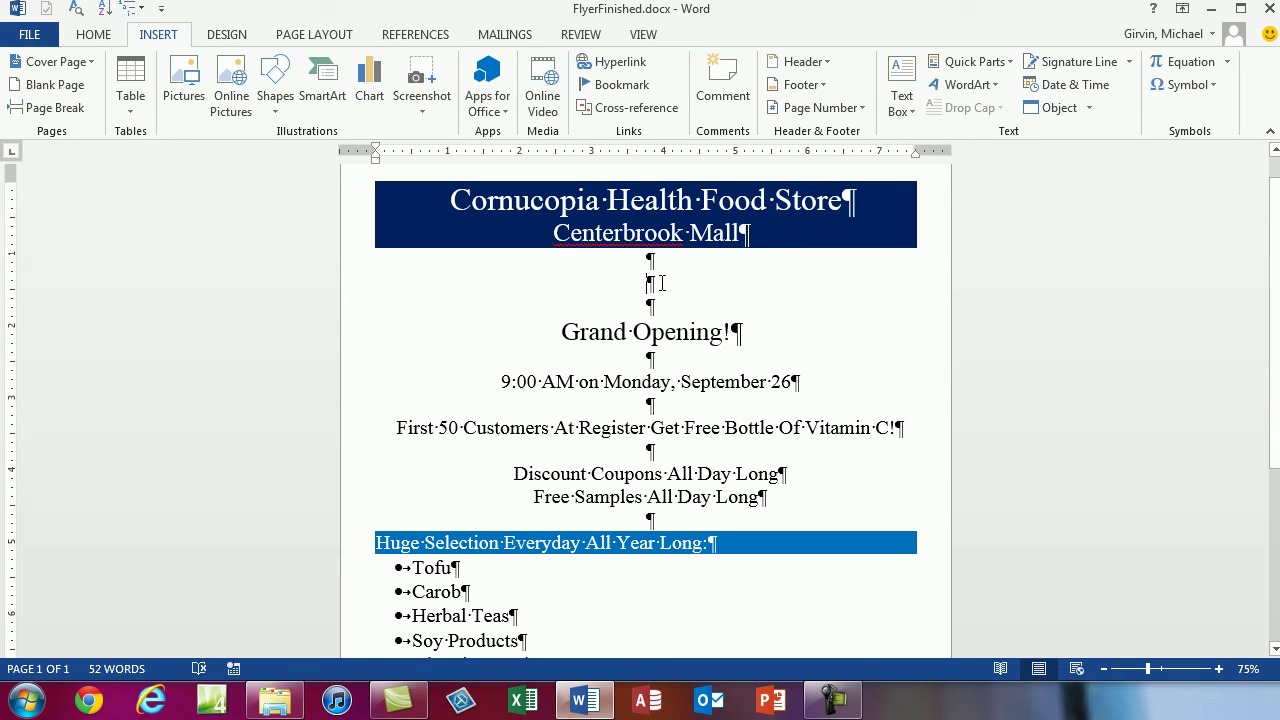
pyautogui.click(231, 97)
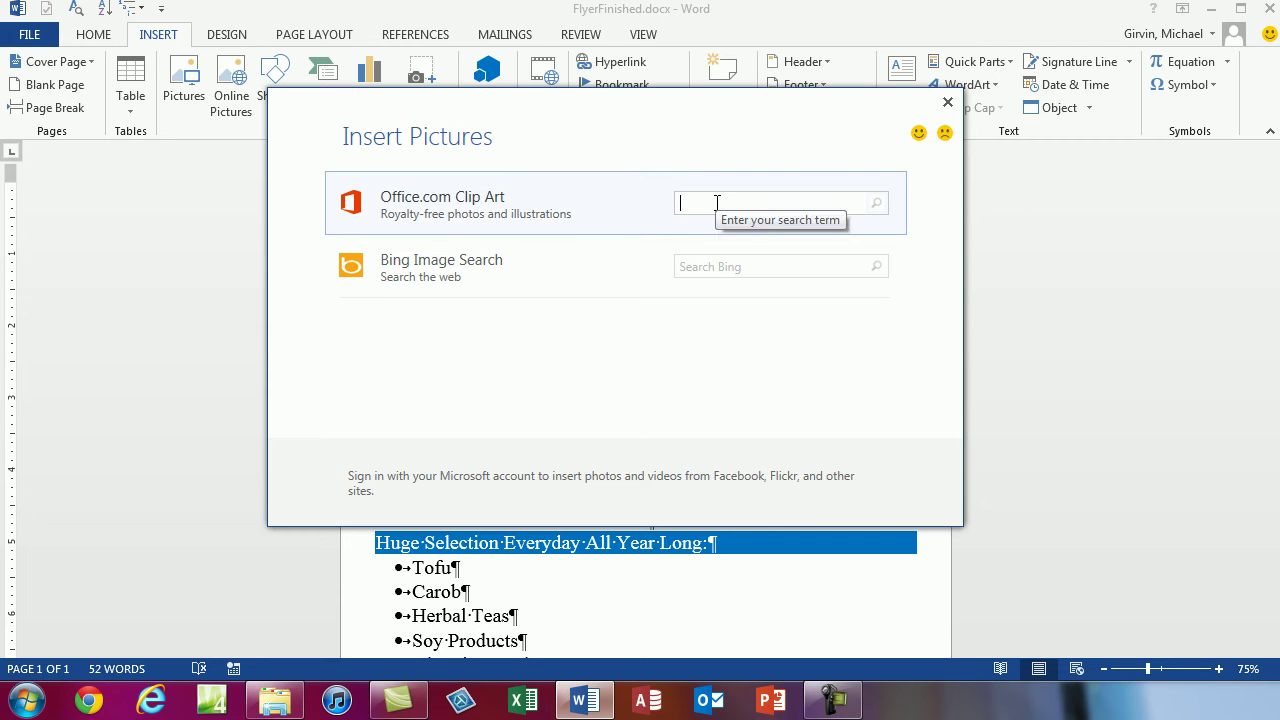
pyautogui.hotkey('ctrl', 'v')
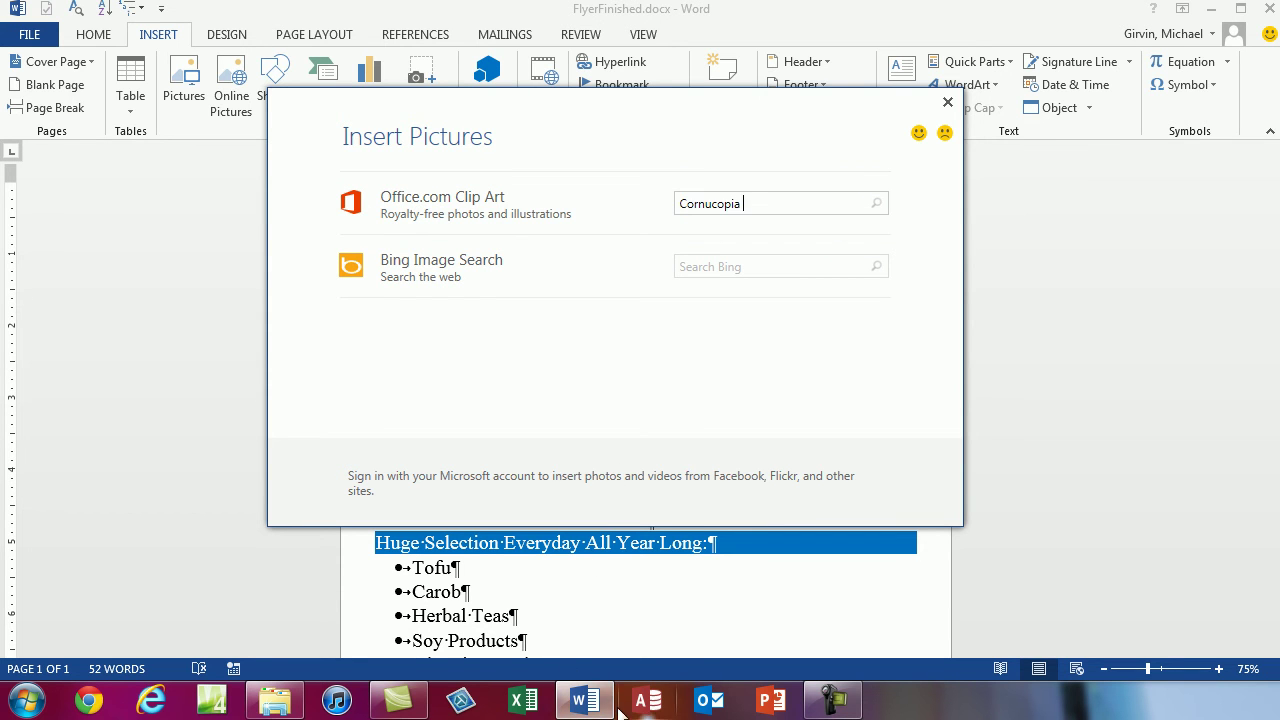
pyautogui.press('Return')
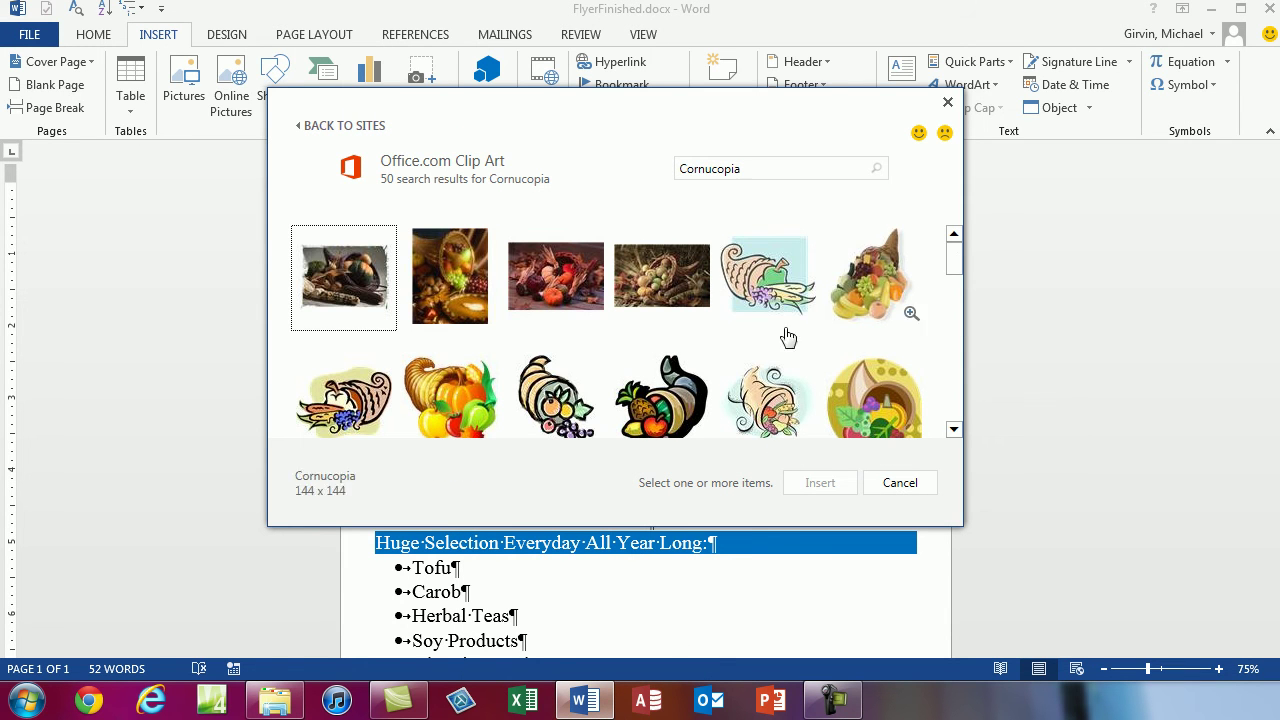
pyautogui.click(348, 400)
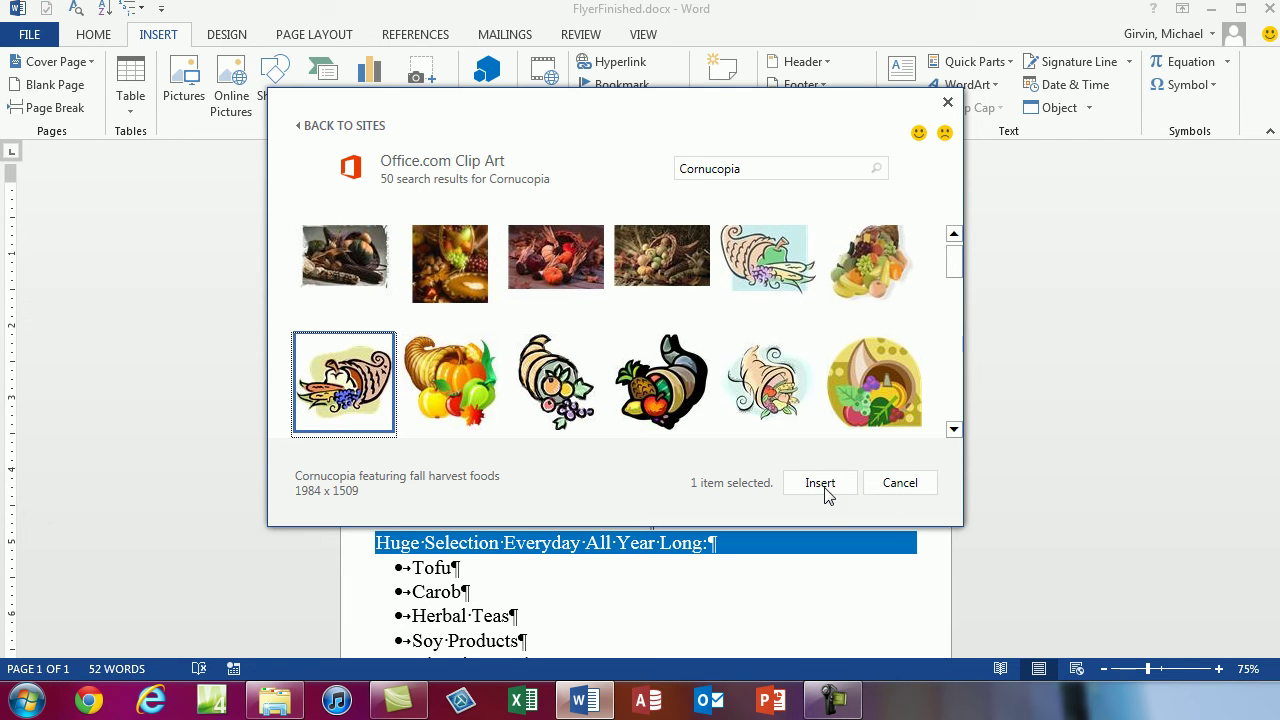
pyautogui.doubleClick(340, 393)
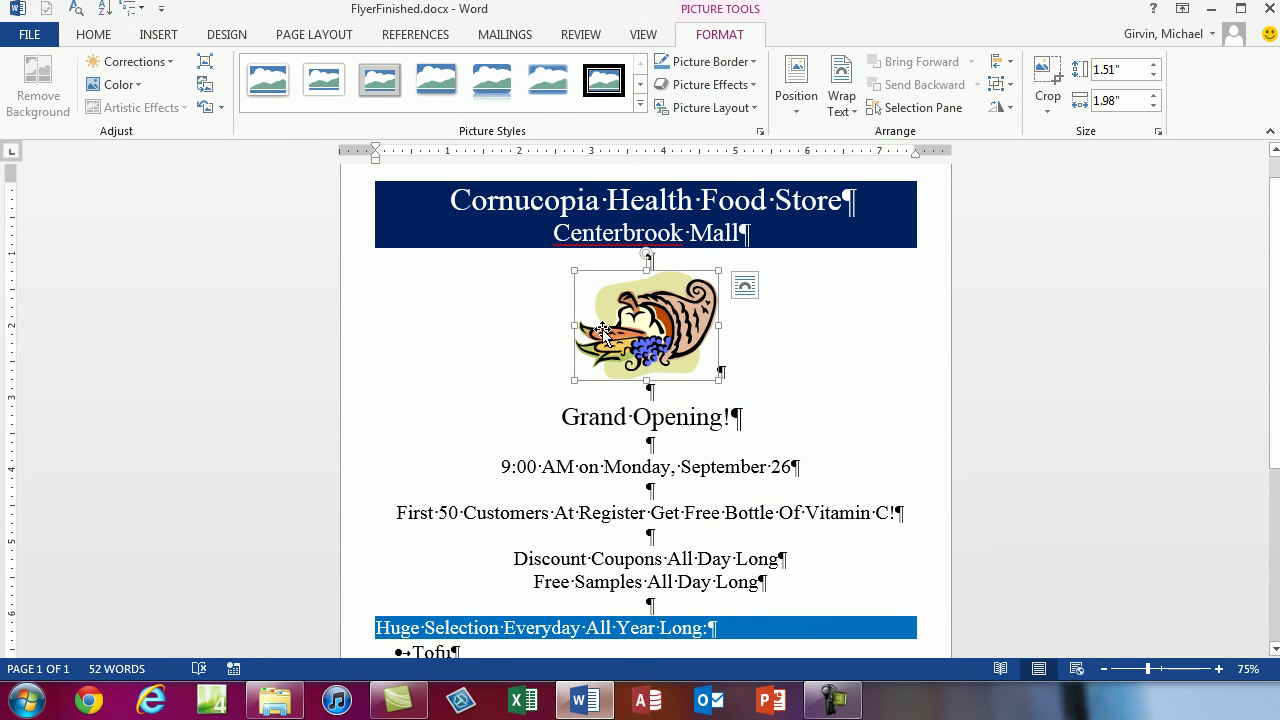
# Step: Enlarge the cornucopia picture proportionally to about 2.51" high and 3.31" wide, keeping the whole flyer on one page
pyautogui.click(745, 290)
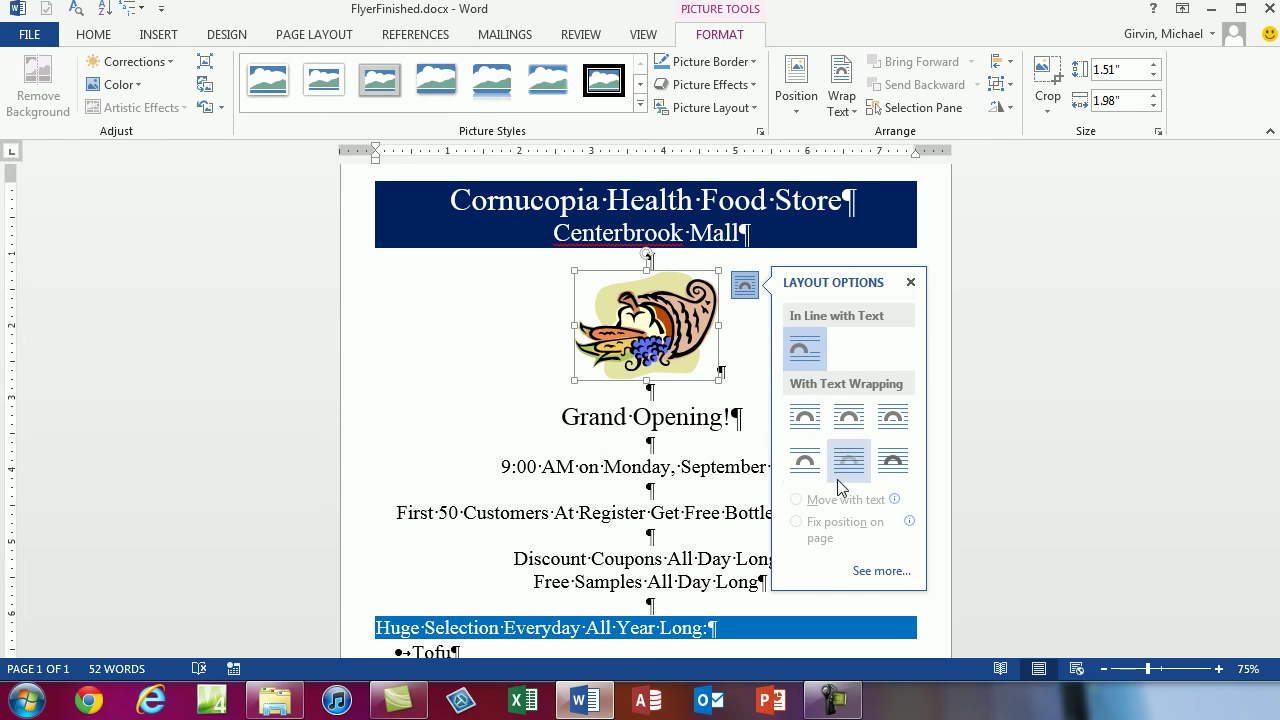
pyautogui.click(910, 284)
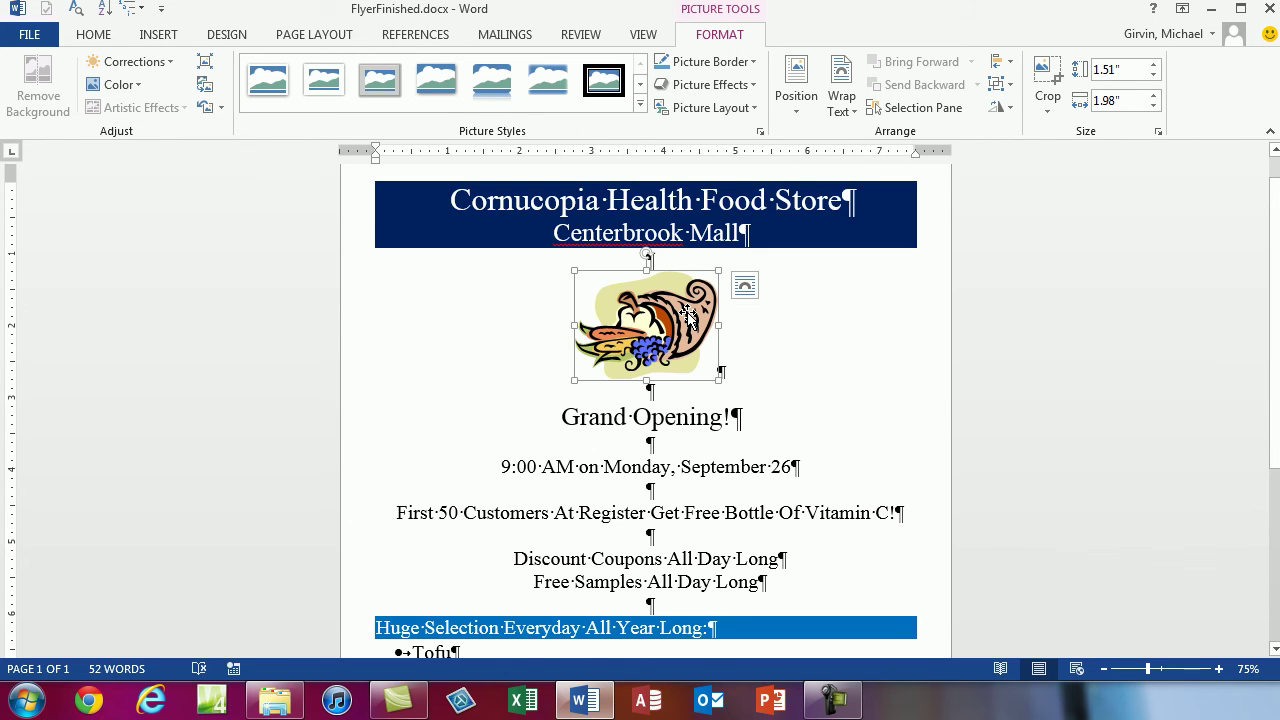
pyautogui.scroll(-5, 688, 316)
pyautogui.scroll(5, 690, 394)
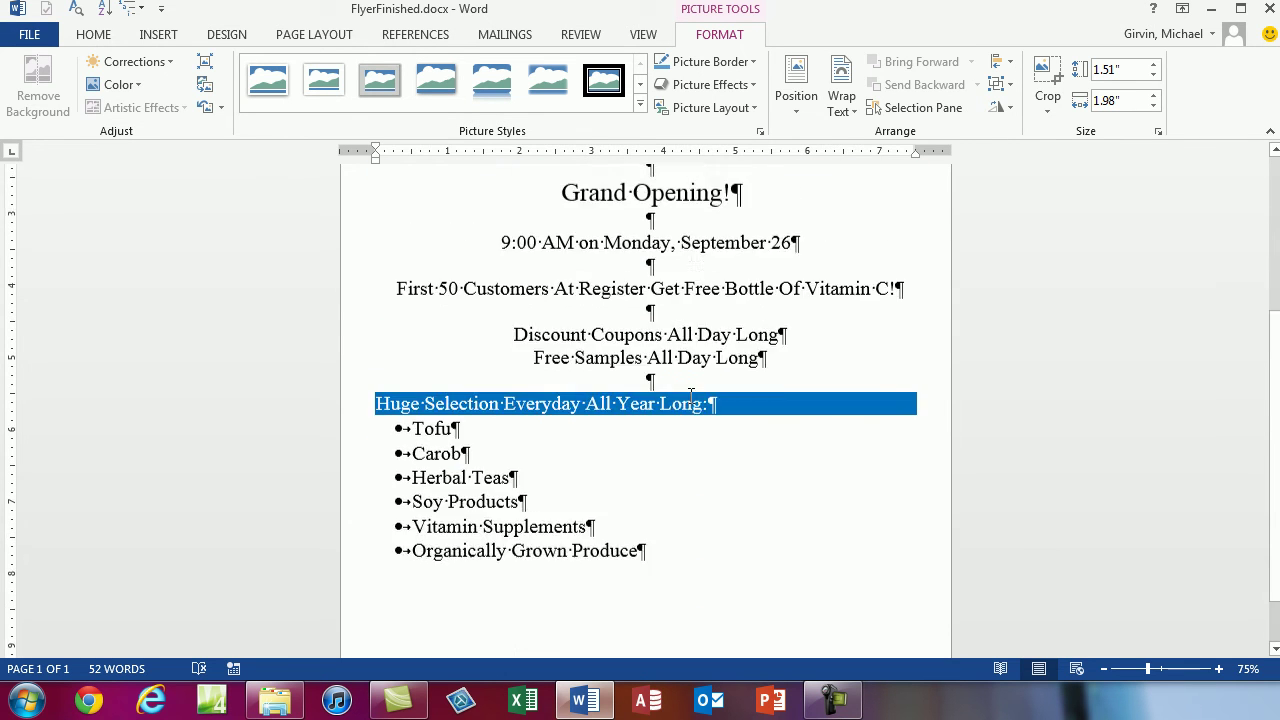
pyautogui.scroll(1, 690, 395)
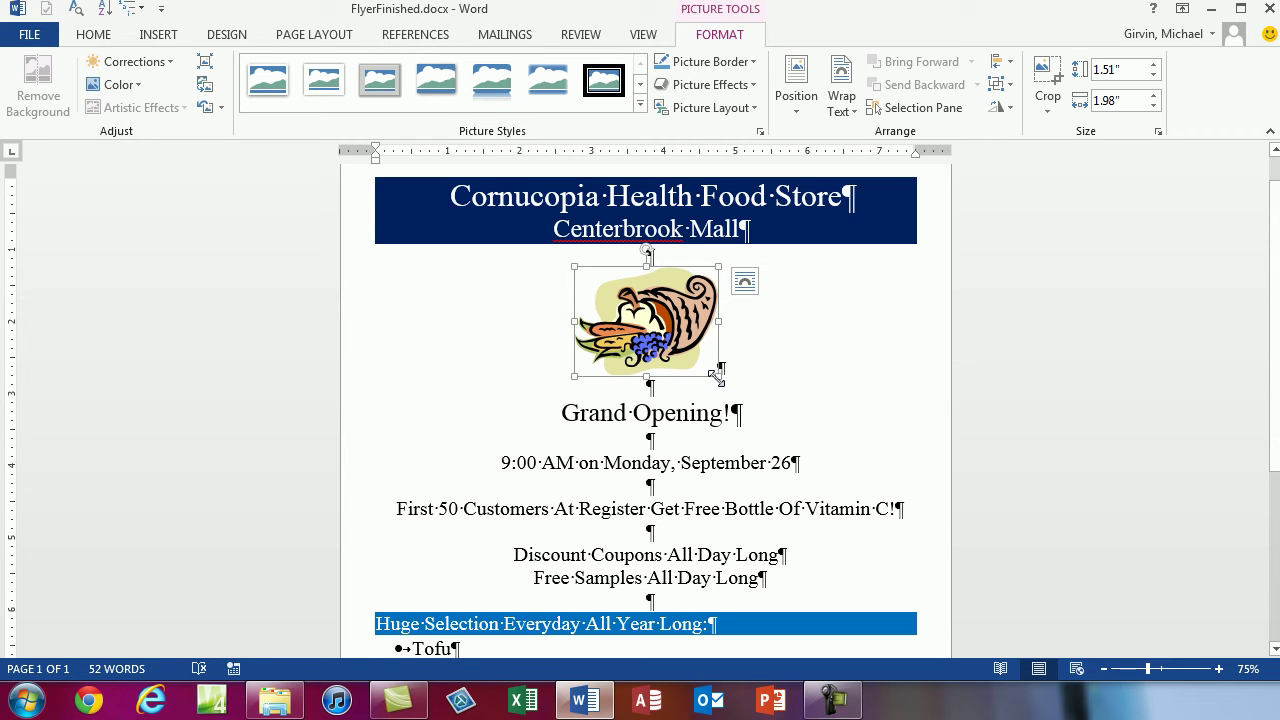
pyautogui.moveTo(717, 376); pyautogui.dragTo(786, 449)
pyautogui.scroll(-5, 775, 455)
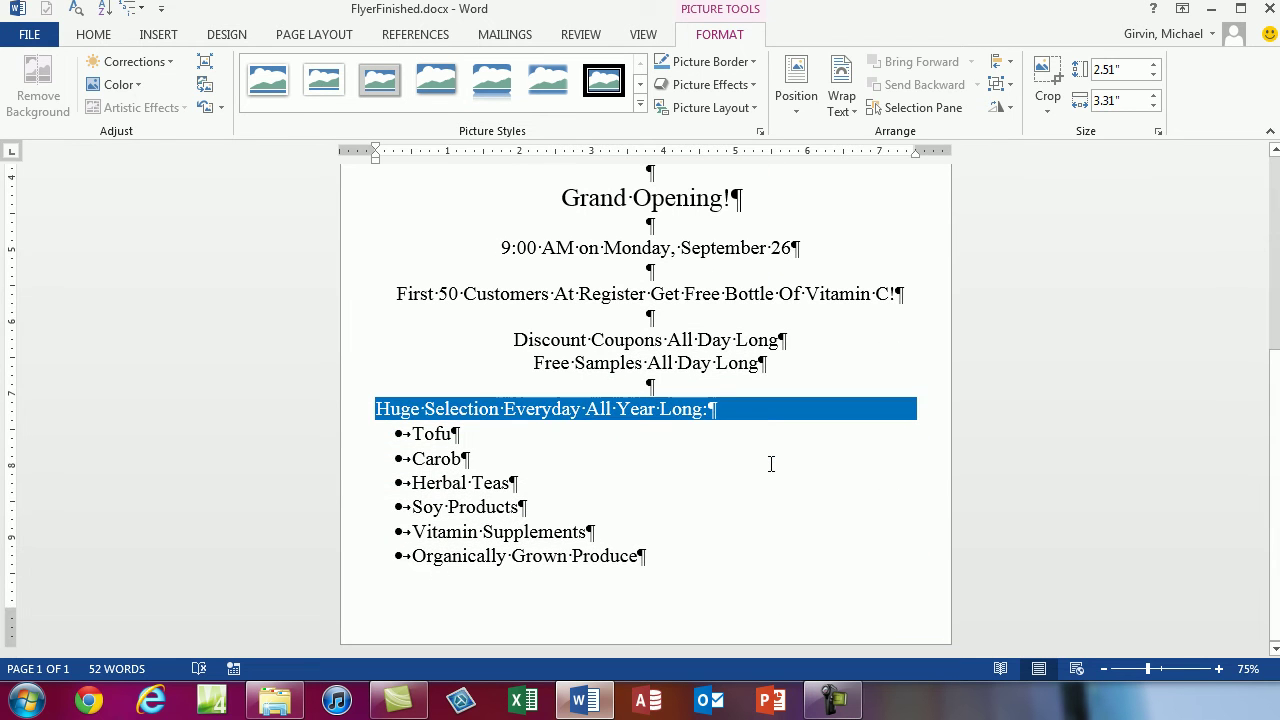
pyautogui.scroll(5, 643, 594)
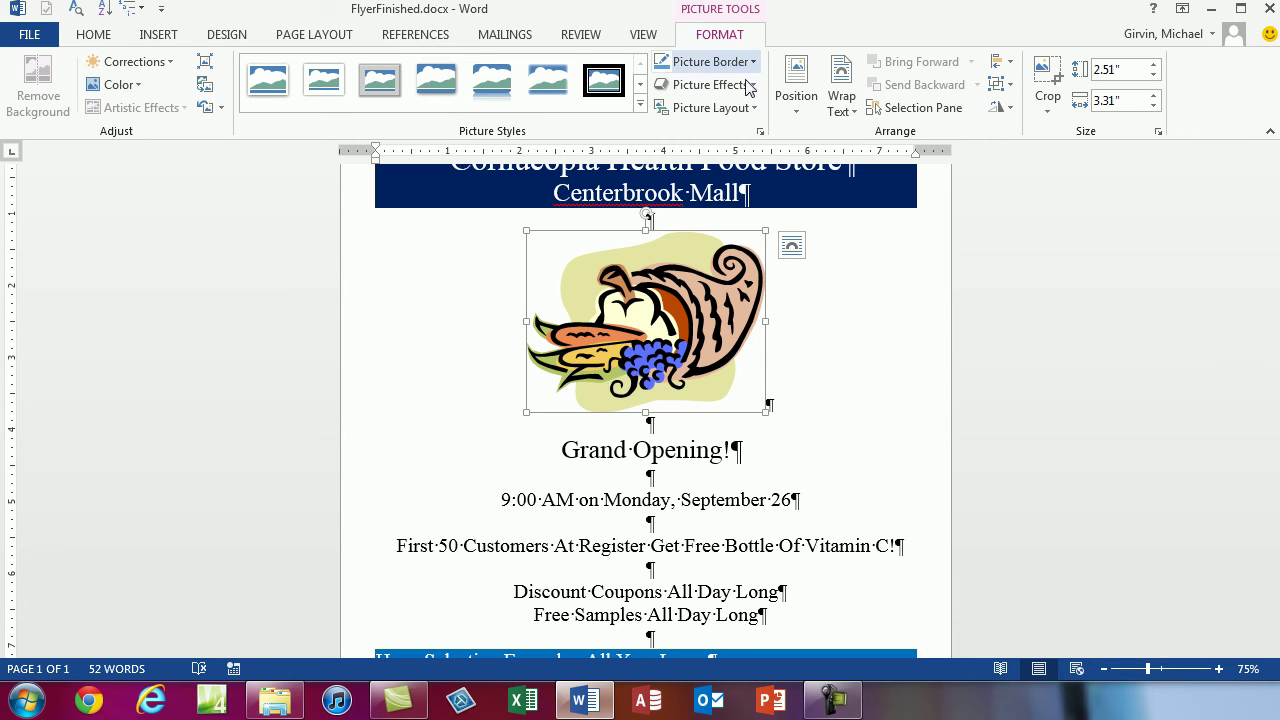
# Step: Try cropping the cornucopia picture to about 1.54" by 2.29" from its lower-right corner, and undo the crop
pyautogui.click(1048, 80)
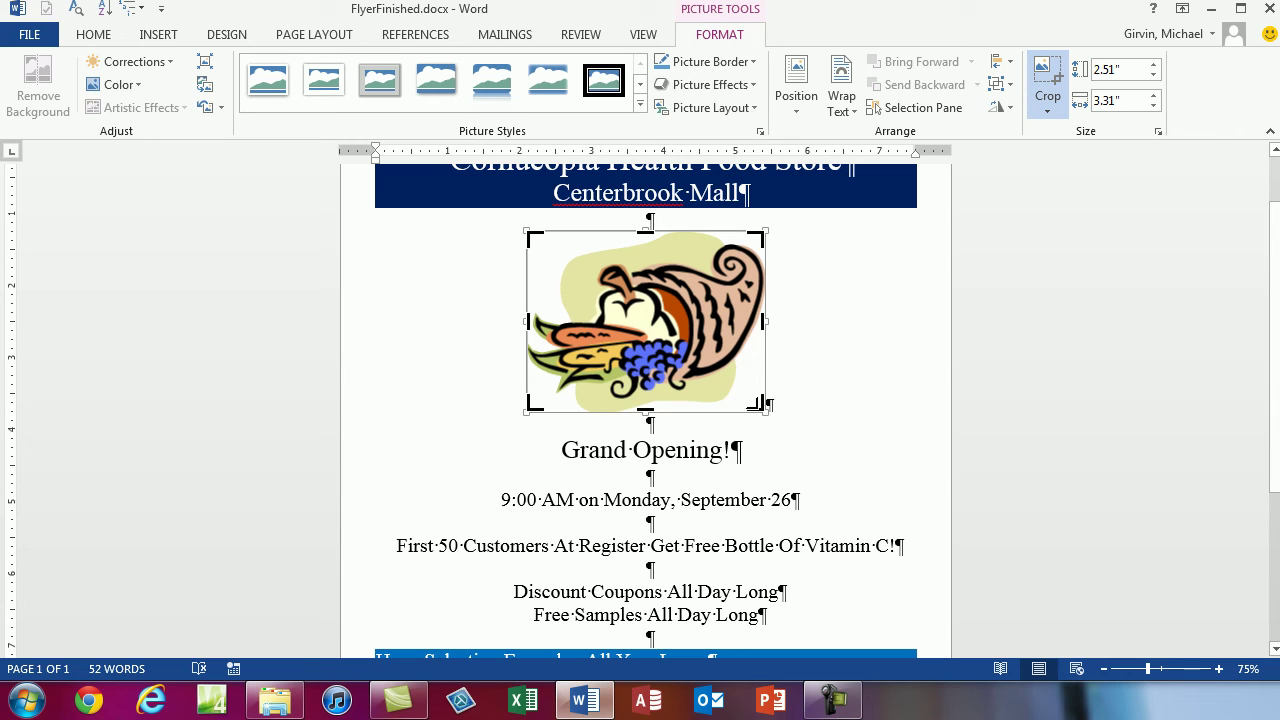
pyautogui.press('Escape')
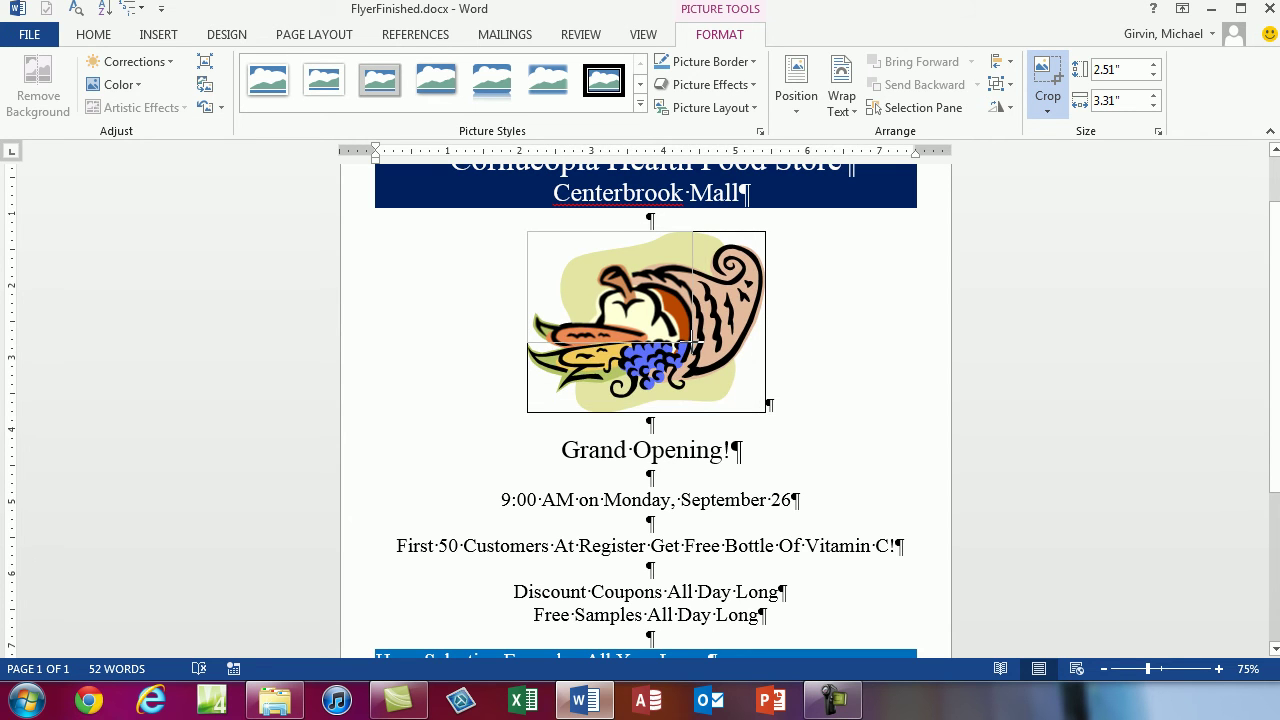
pyautogui.moveTo(692, 342); pyautogui.dragTo(692, 342)
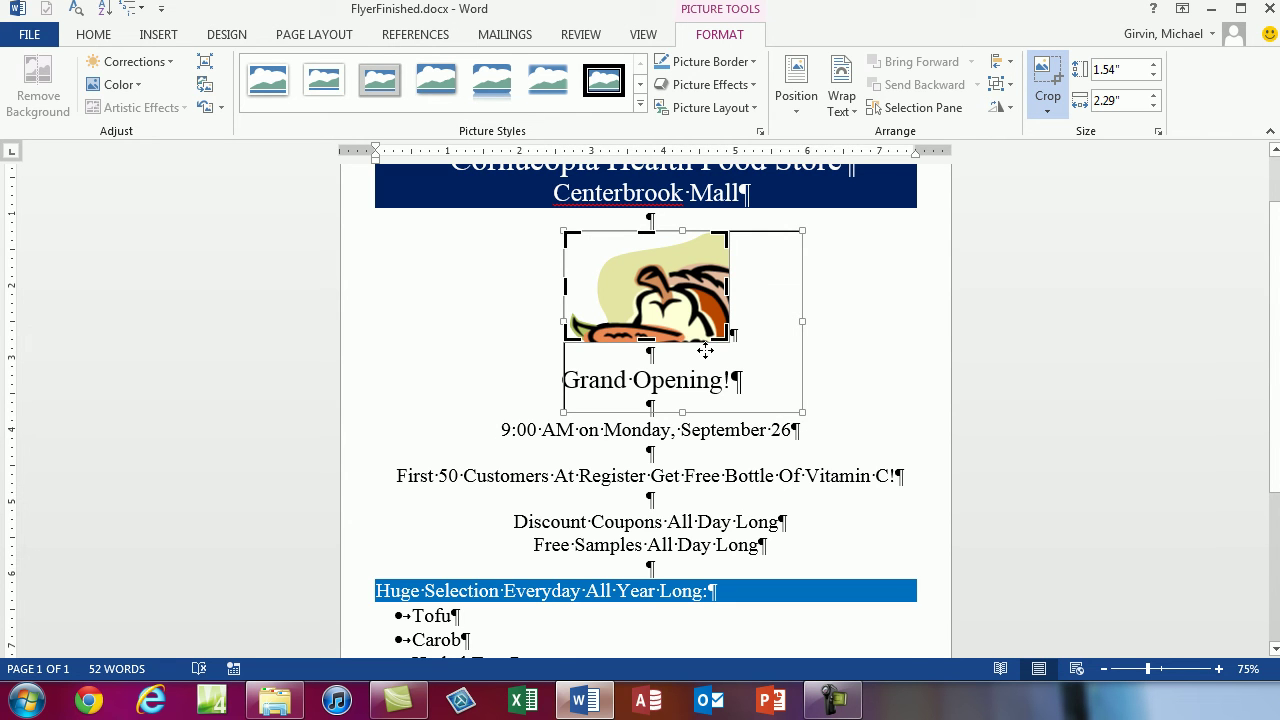
pyautogui.hotkey('ctrl', 'z')
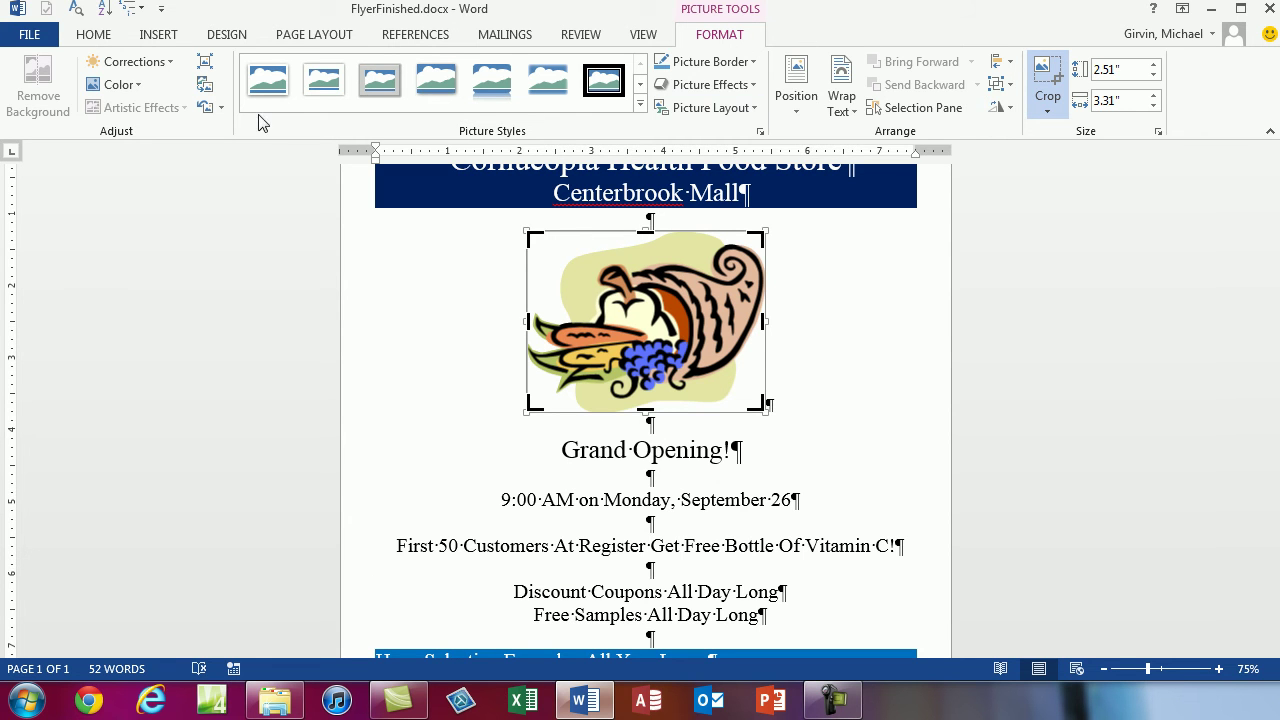
# Step: Try a black-edged oval picture style and a metallic oval picture style on the cornucopia, and undo the styling
pyautogui.click(640, 105)
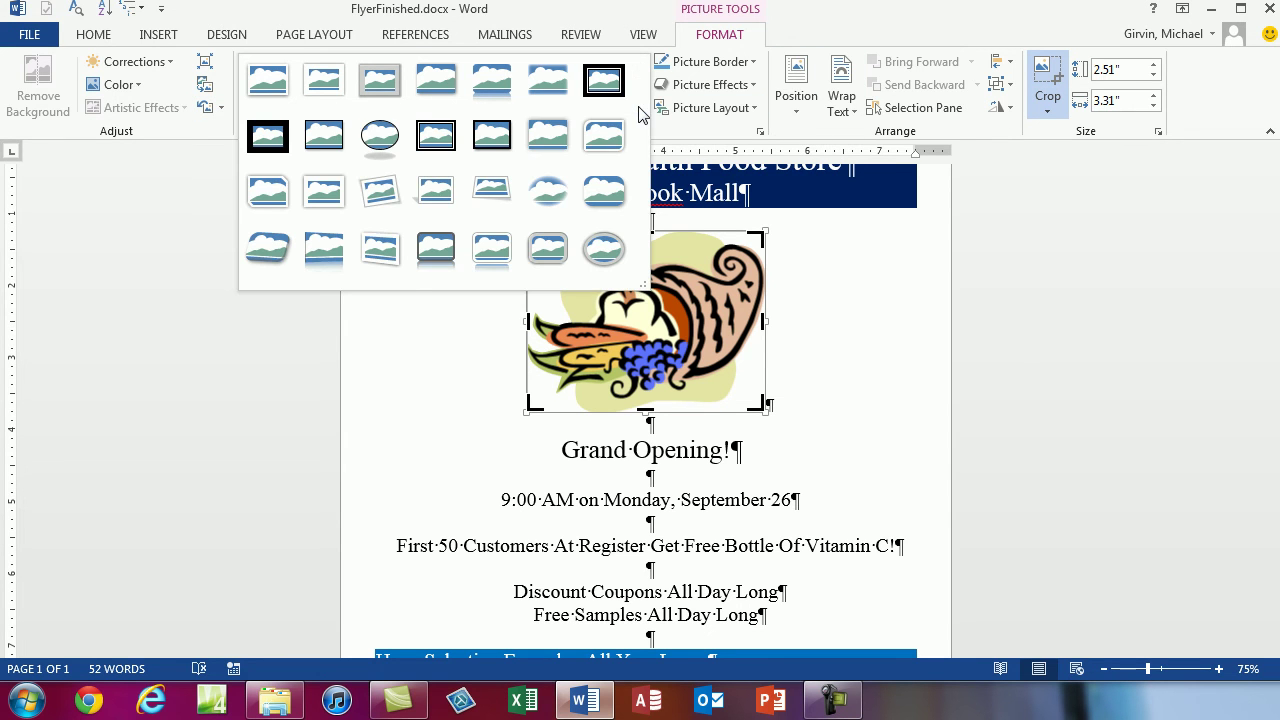
pyautogui.click(390, 150)
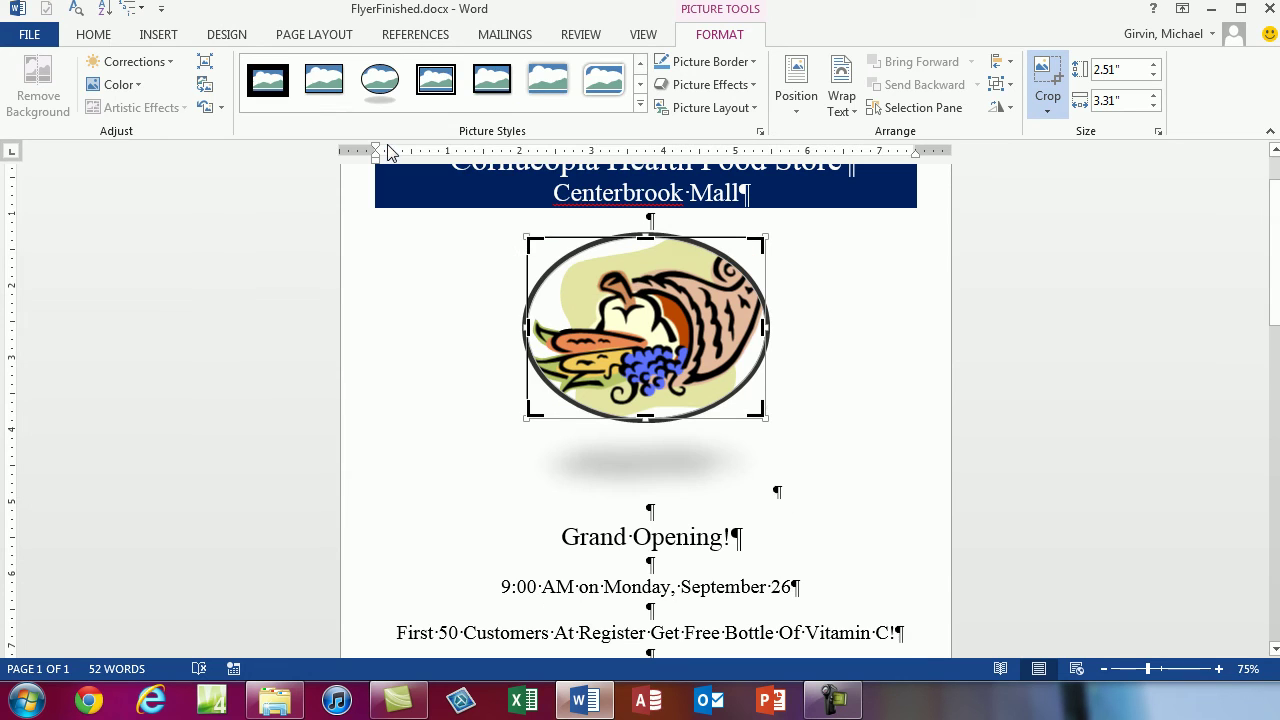
pyautogui.click(645, 106)
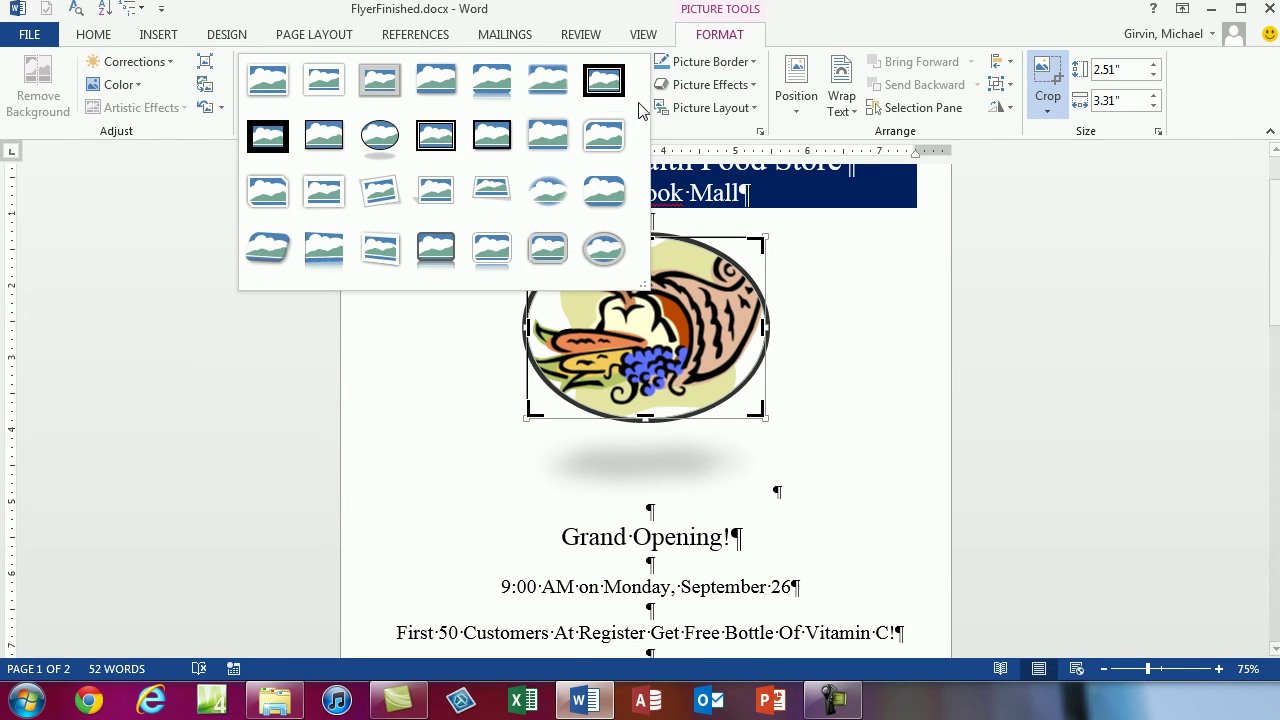
pyautogui.click(603, 245)
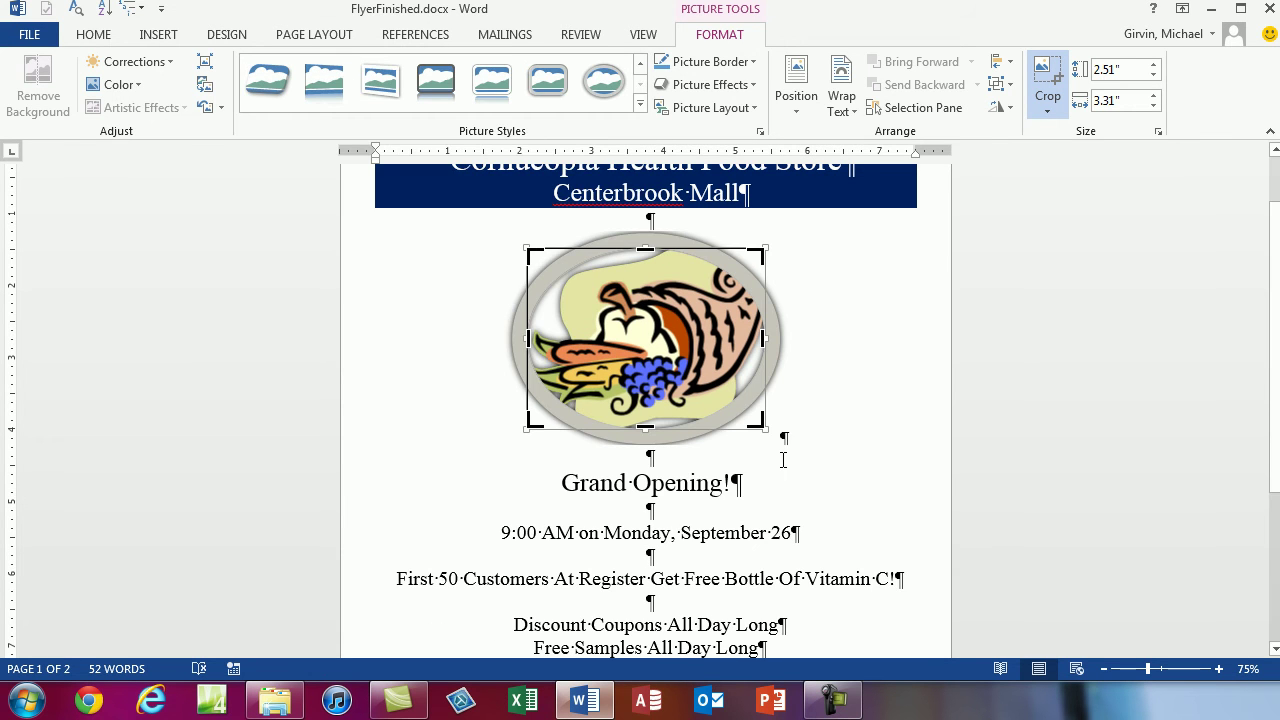
pyautogui.click(856, 371)
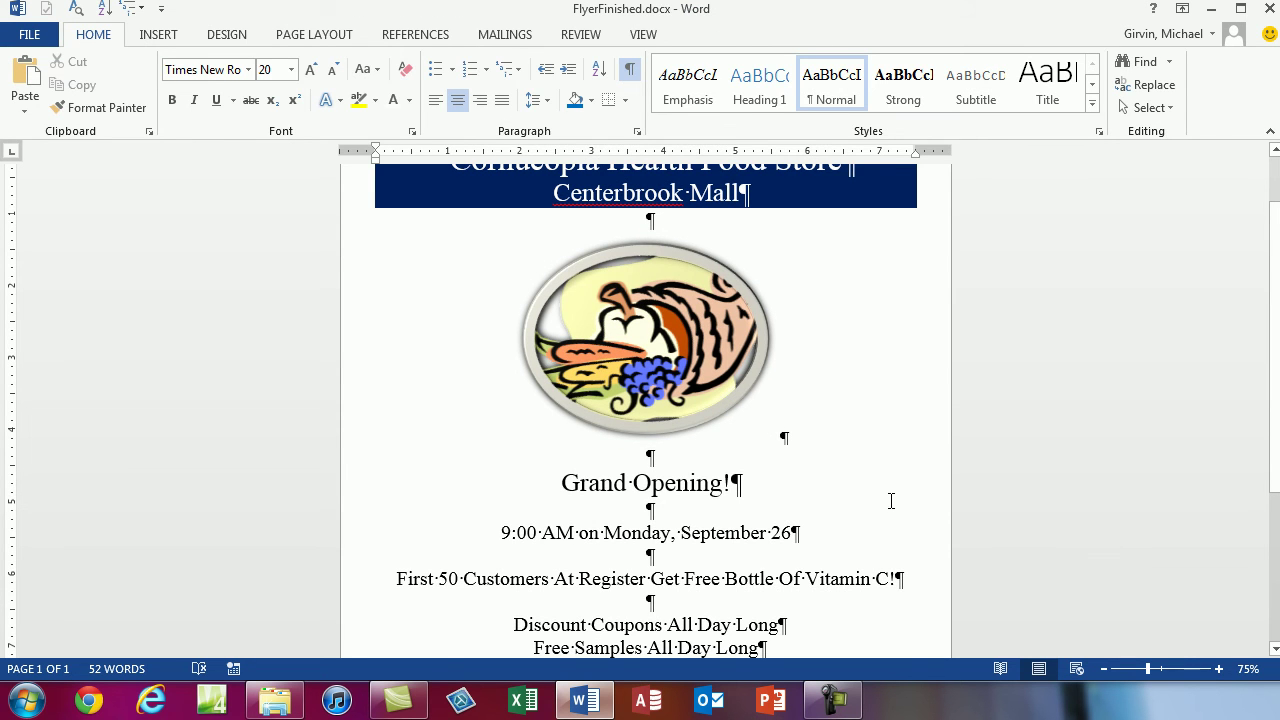
pyautogui.hotkey('ctrl', 'z')
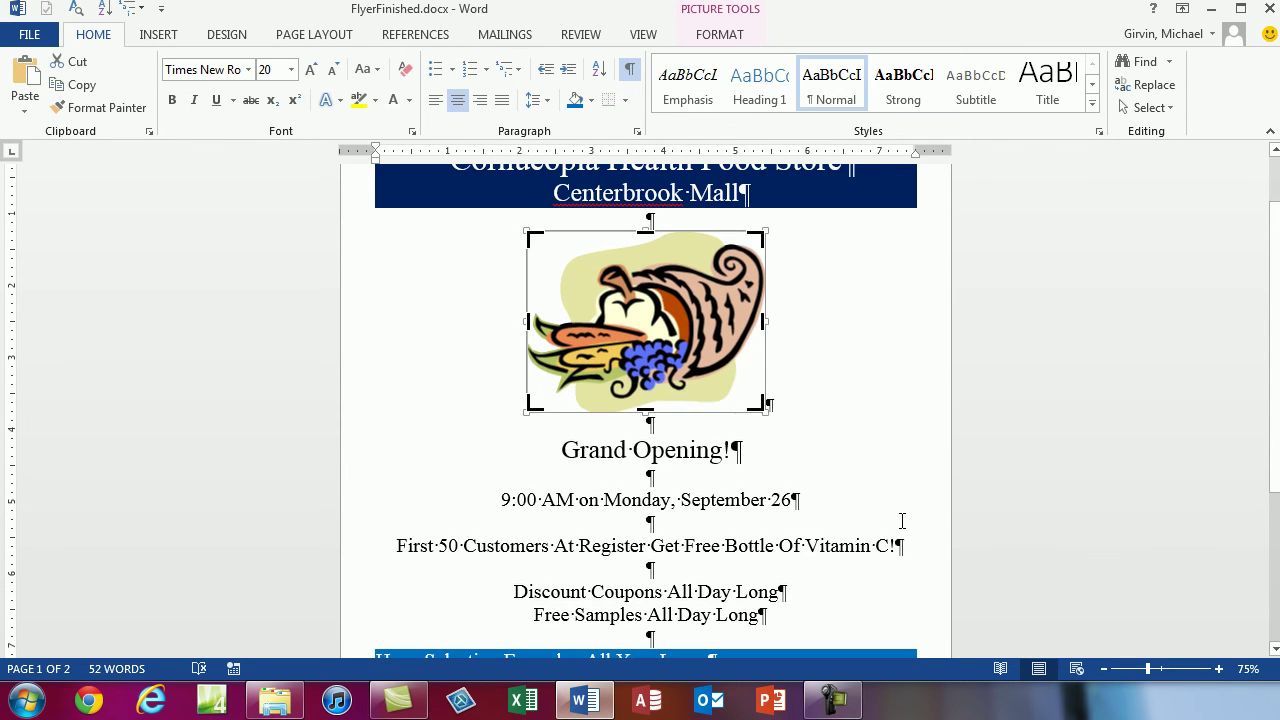
pyautogui.click(819, 377)
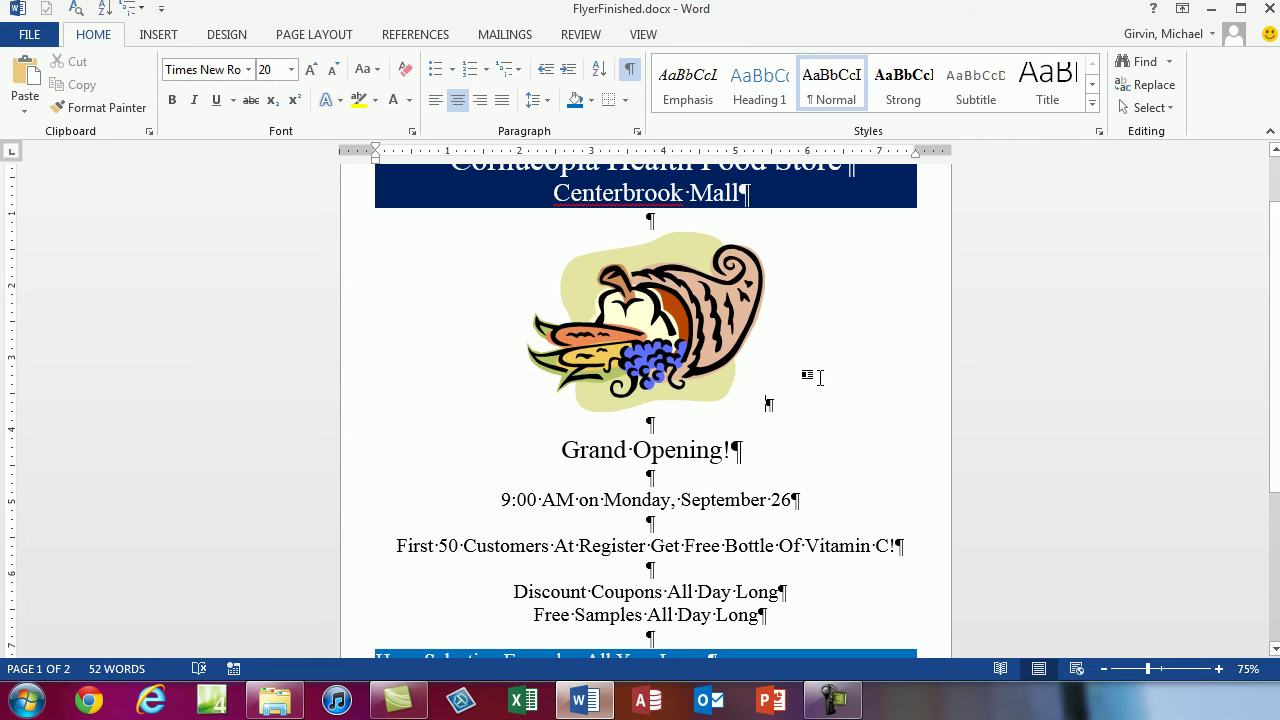
pyautogui.click(708, 342)
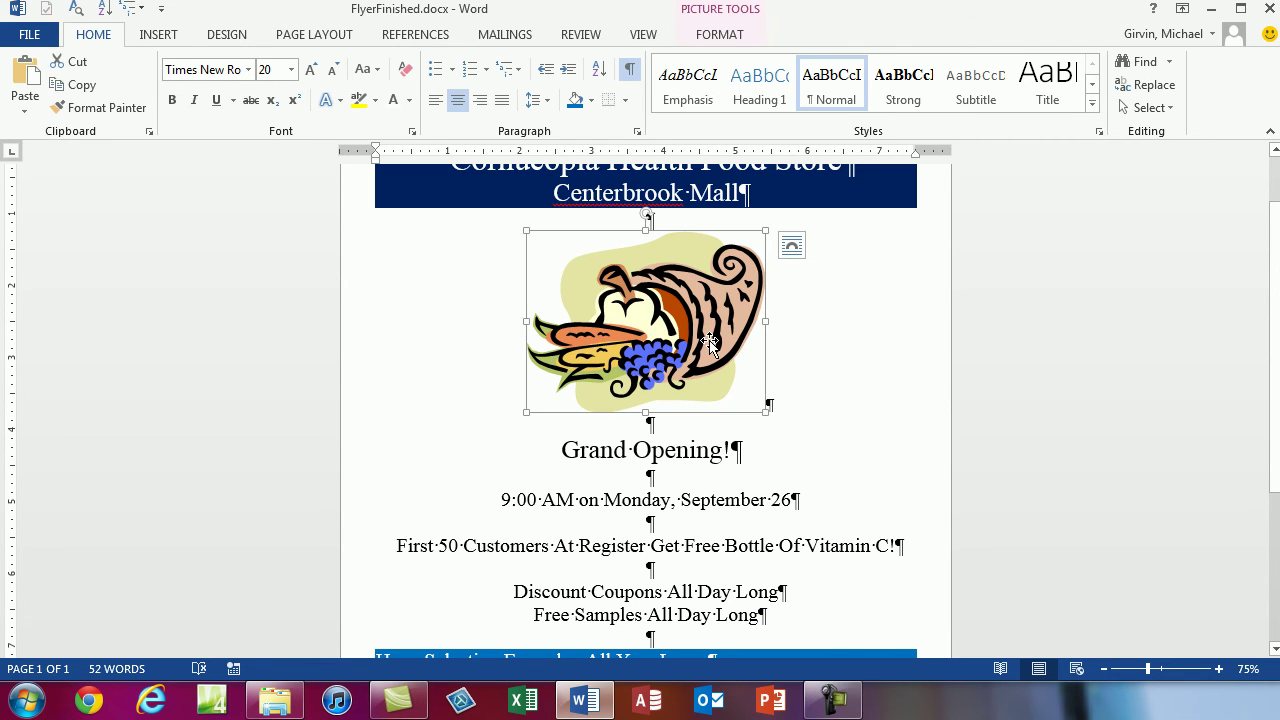
pyautogui.click(843, 442)
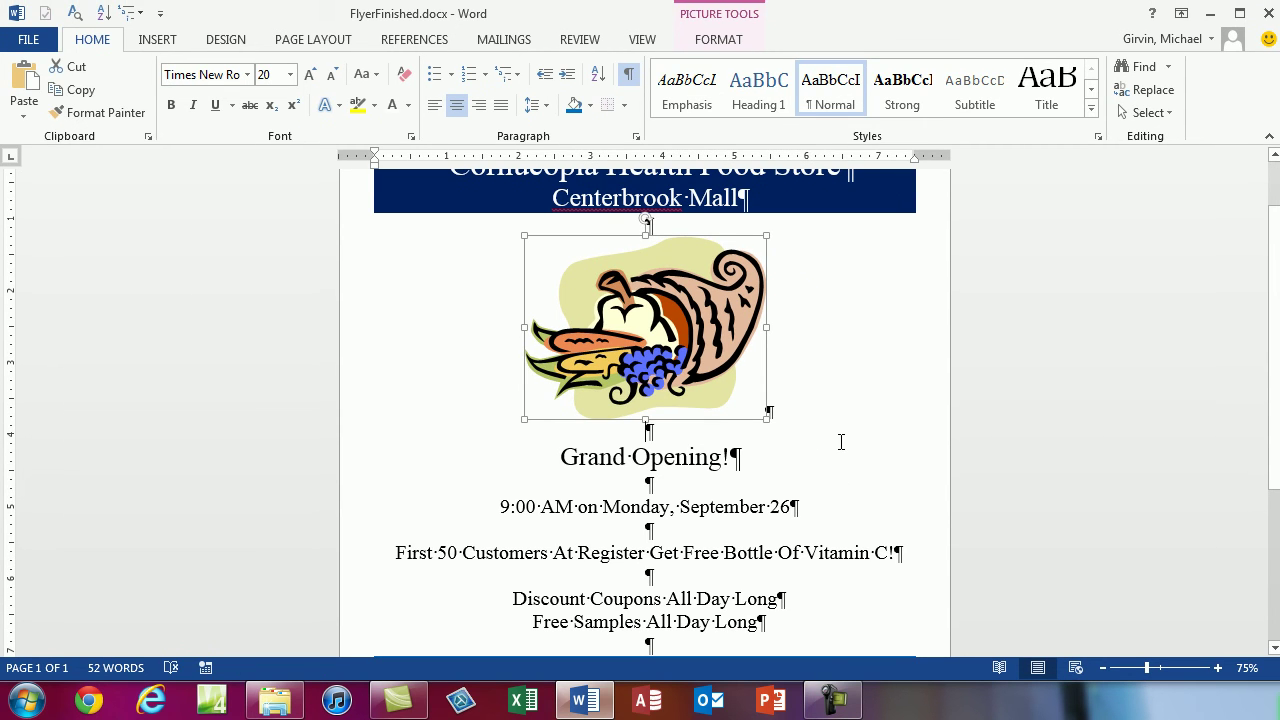
# Step: View the page border settings for the whole document, and close them without applying a border
pyautogui.scroll(2, 824, 438)
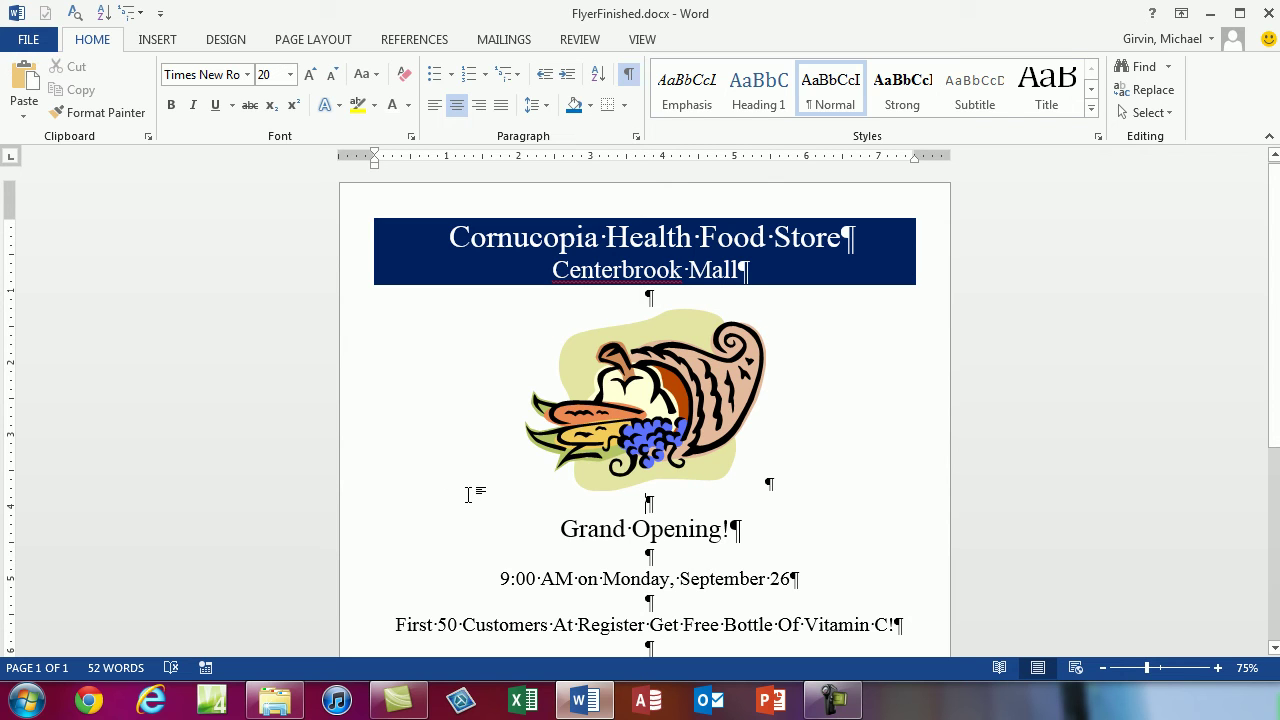
pyautogui.click(227, 40)
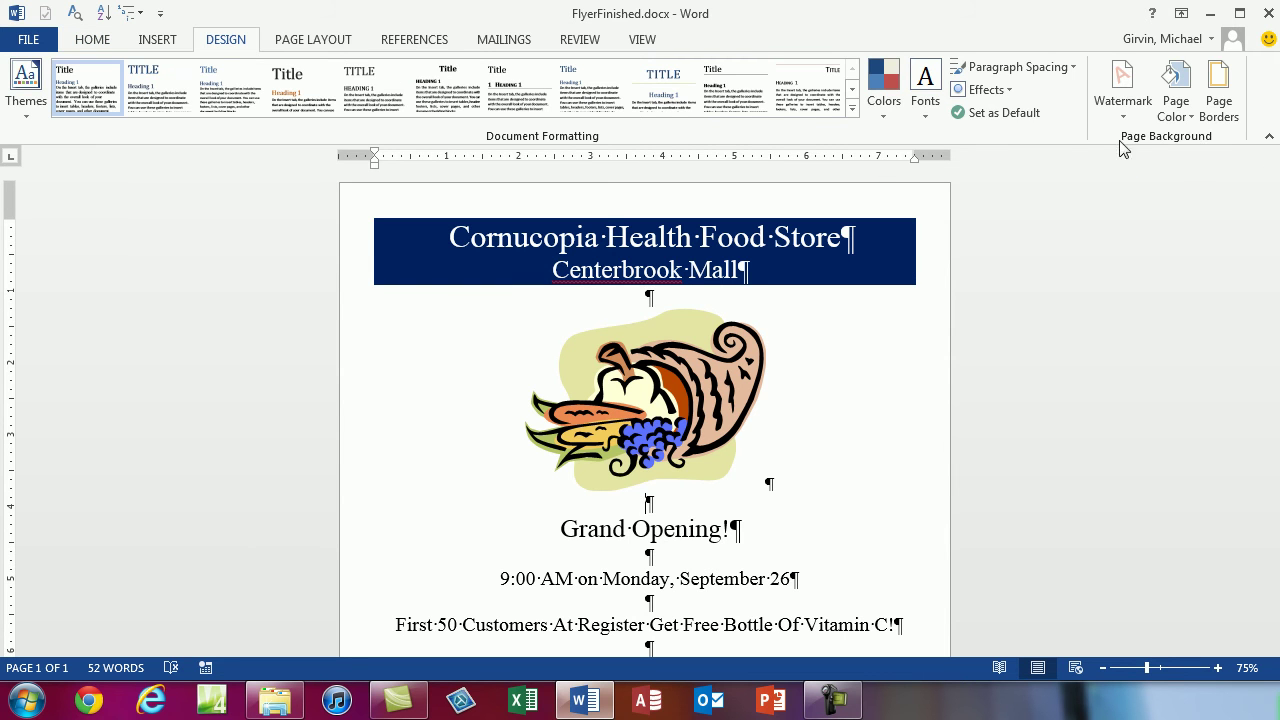
pyautogui.click(1226, 110)
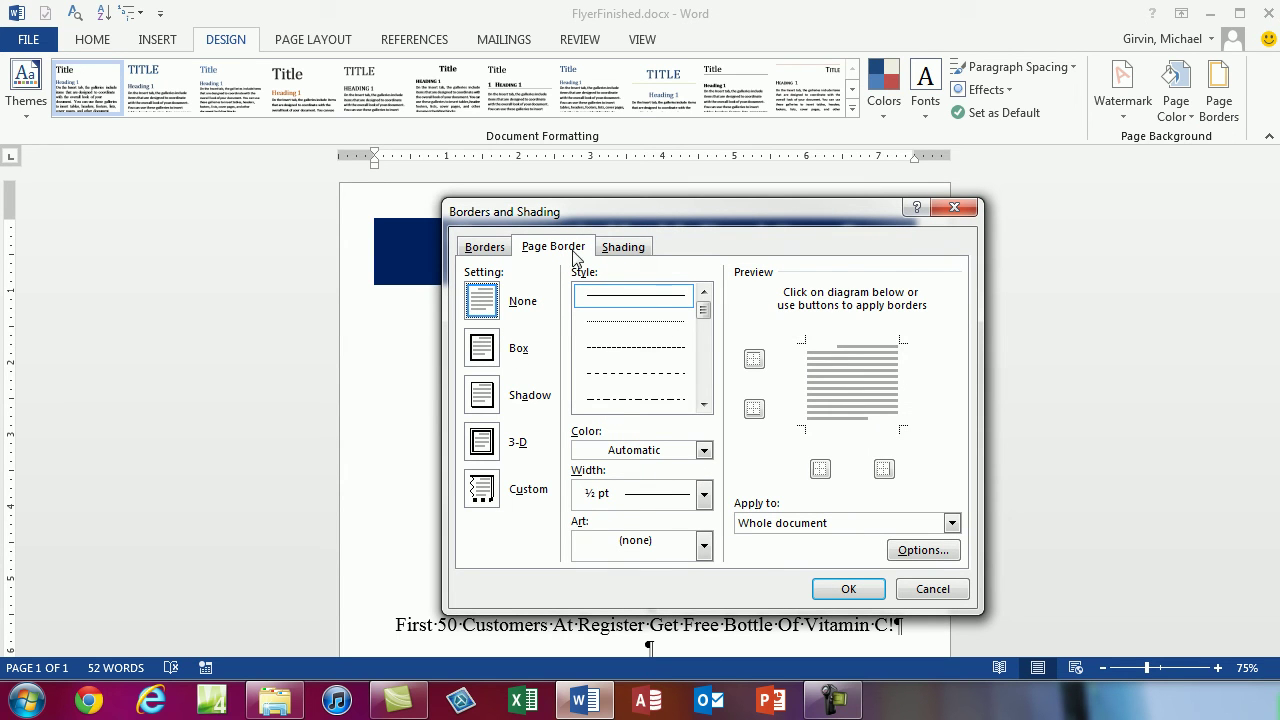
pyautogui.press('Escape')
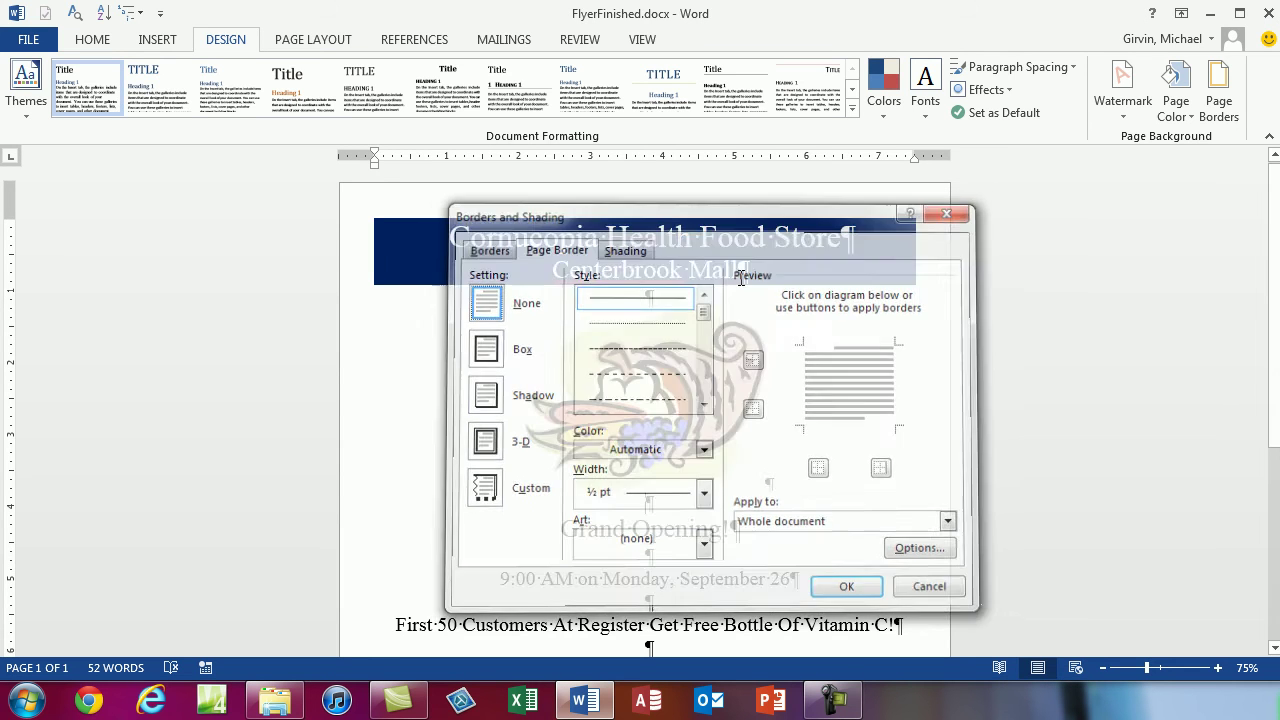
# Step: Apply outside borders to the Grand Opening! paragraph
pyautogui.click(90, 50)
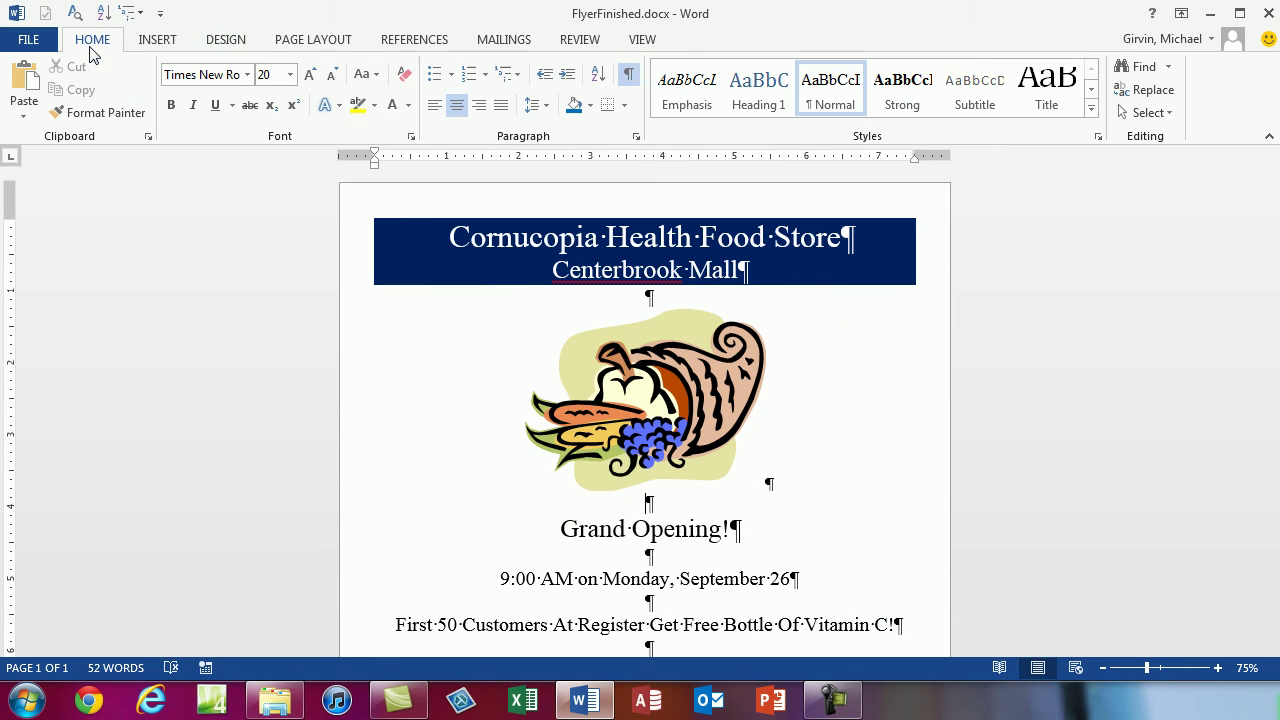
pyautogui.click(625, 106)
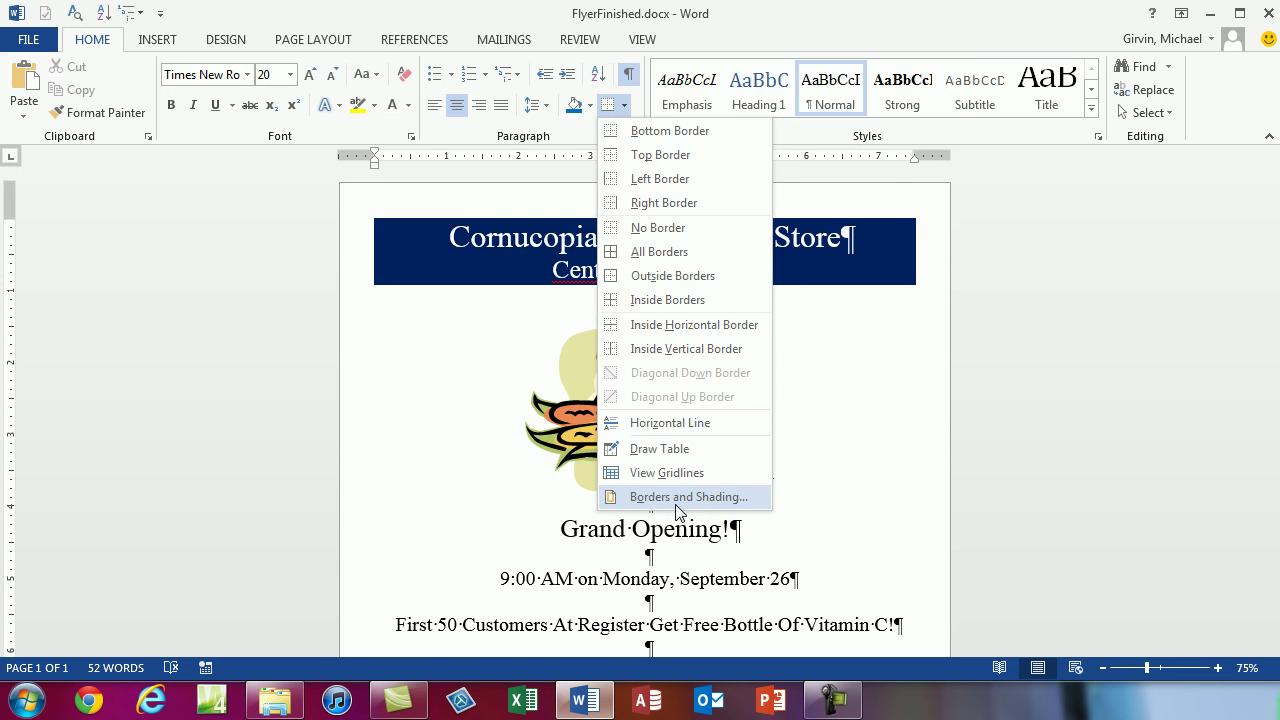
pyautogui.click(634, 300)
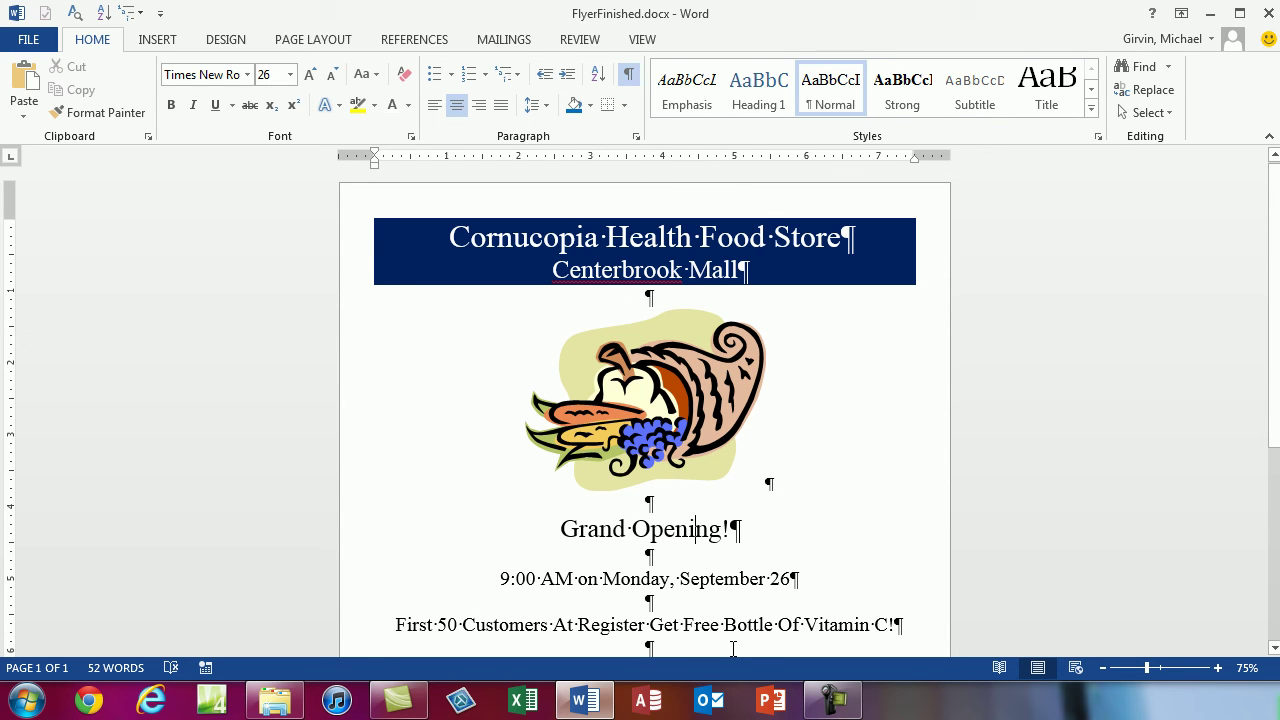
pyautogui.click(624, 105)
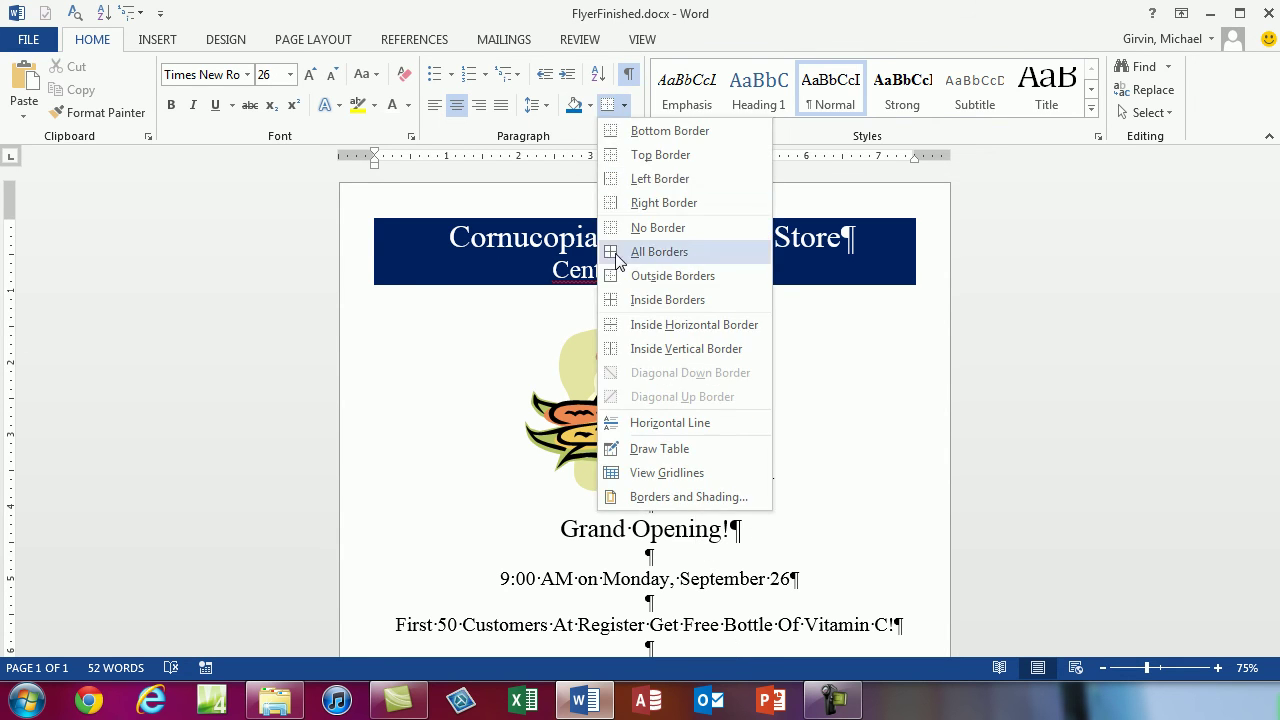
pyautogui.click(616, 276)
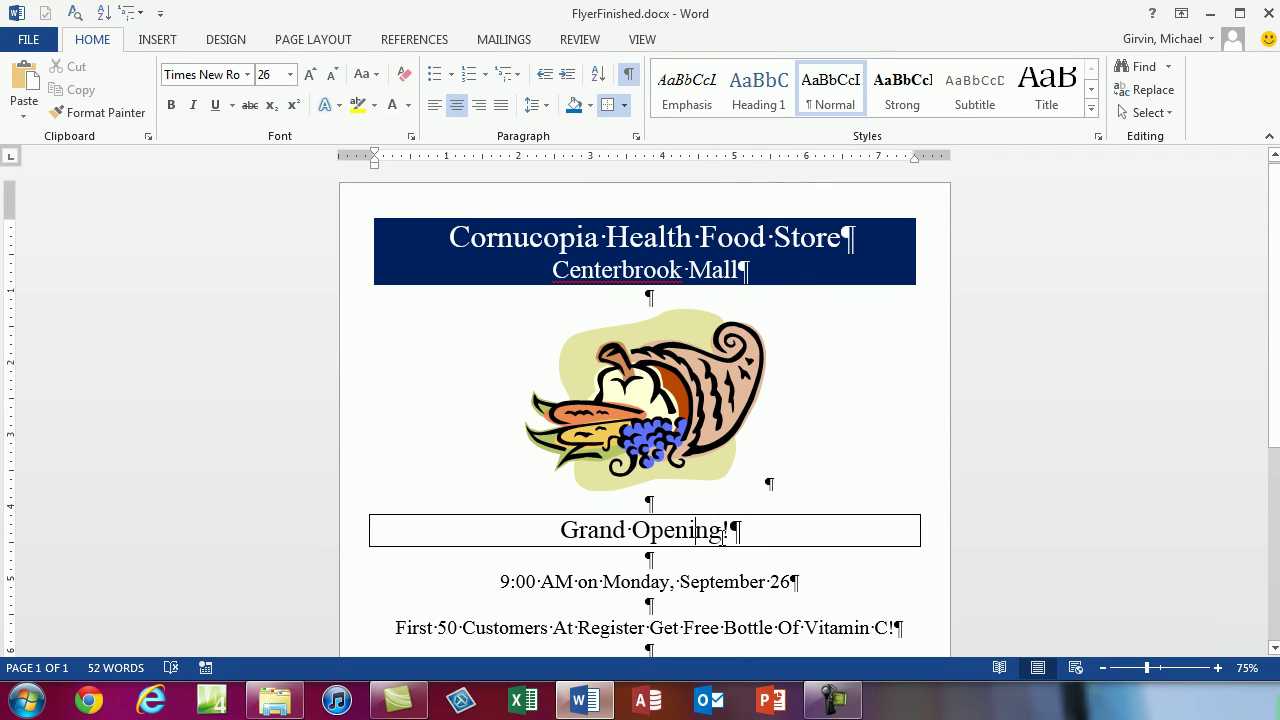
# Step: Undo the Grand Opening! paragraph border, and try outside borders on only the letters "Op", undoing those too
pyautogui.hotkey('ctrl', 'z')
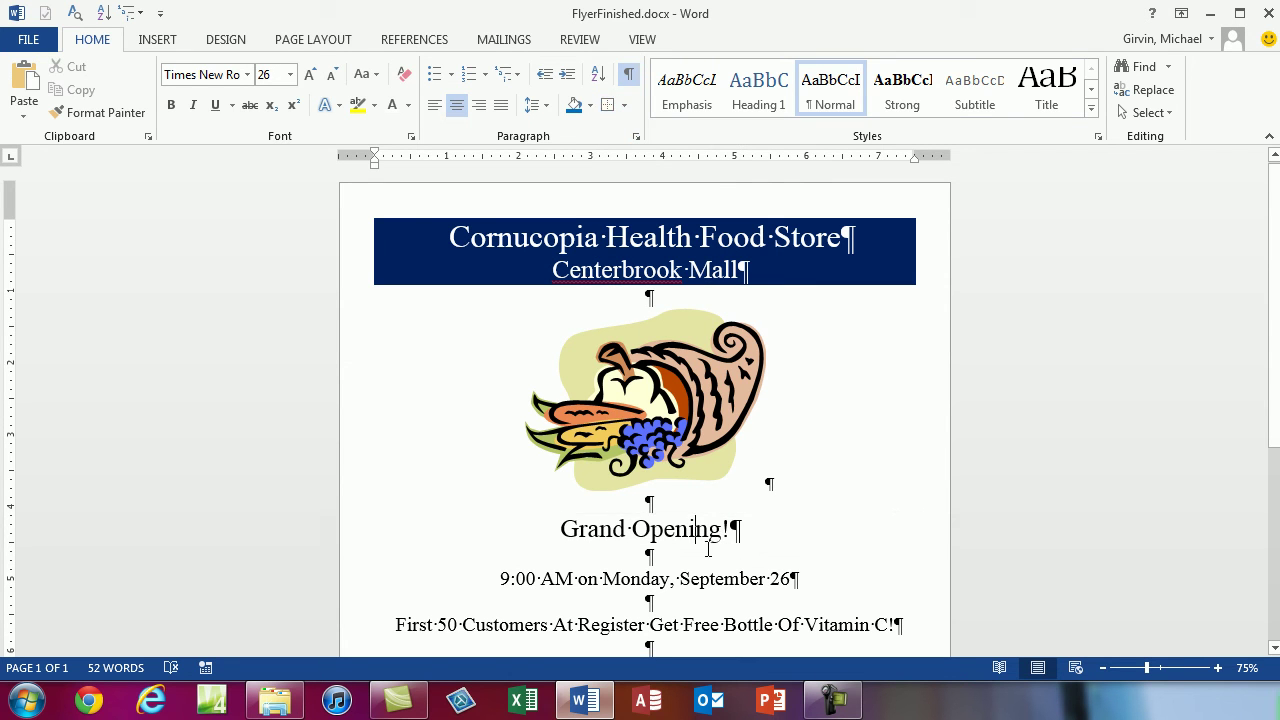
pyautogui.moveTo(632, 530); pyautogui.dragTo(664, 530)
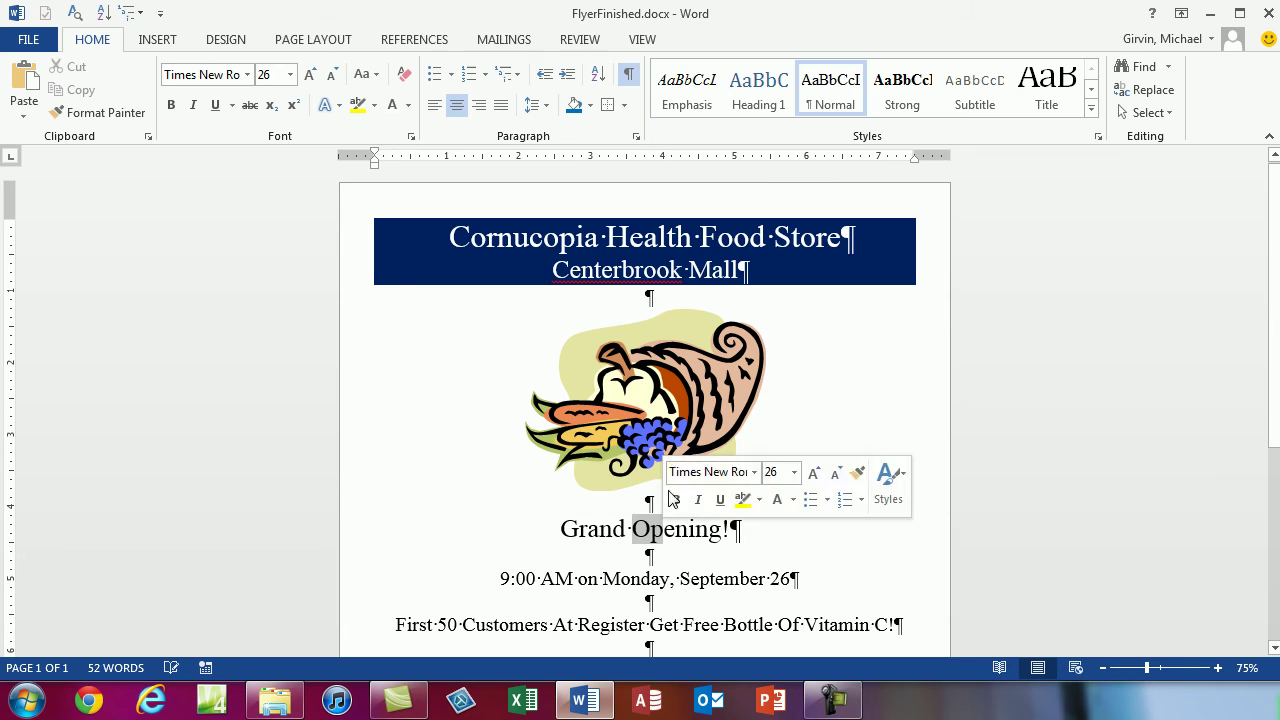
pyautogui.click(607, 105)
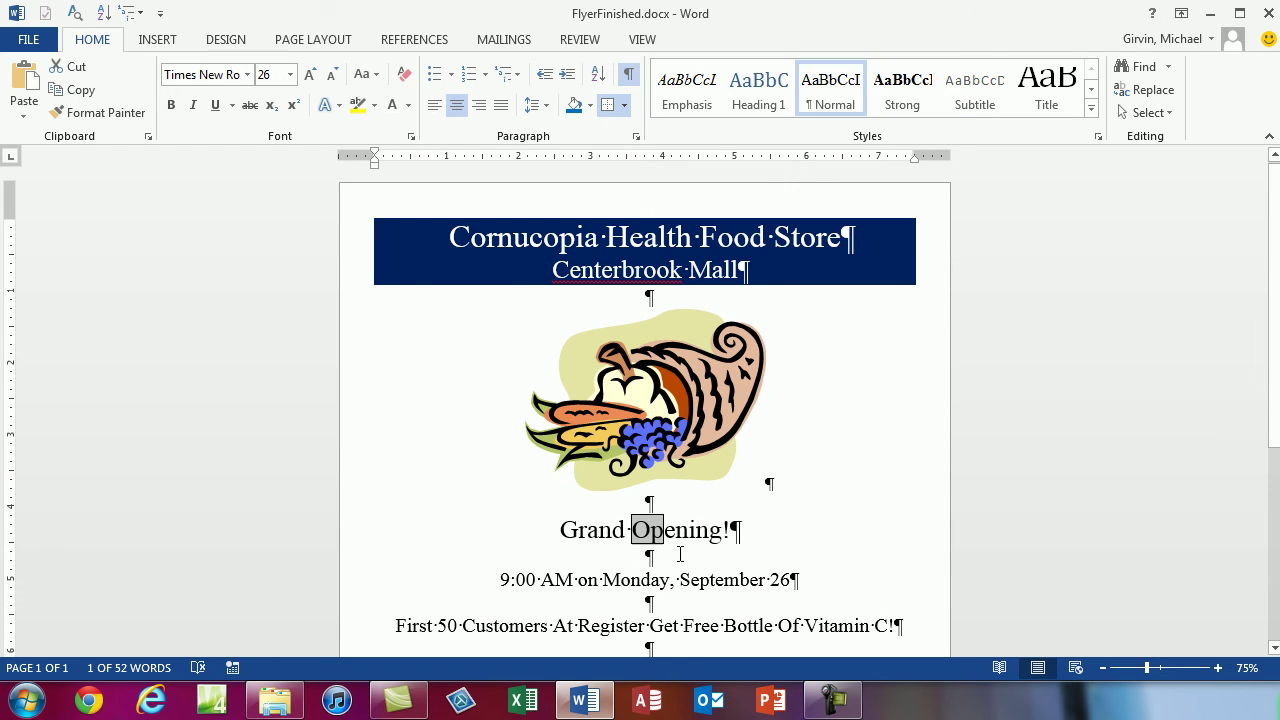
pyautogui.hotkey('ctrl', 'z')
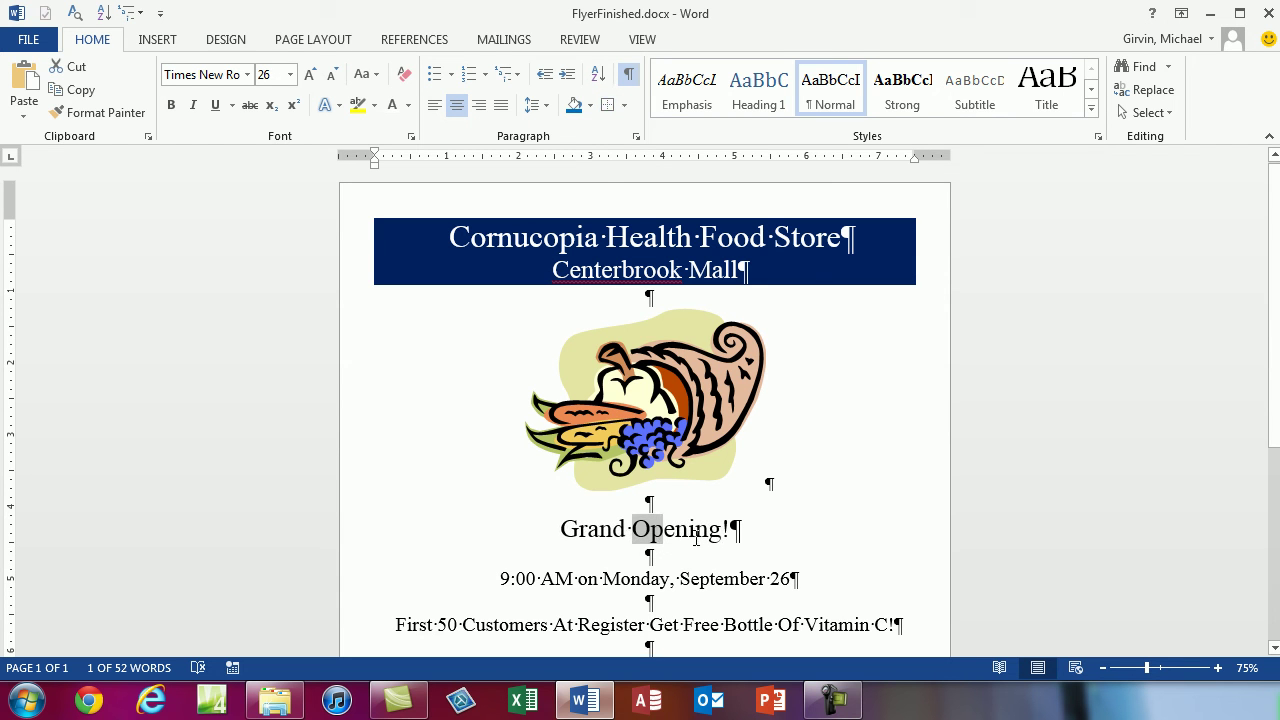
# Step: Set up a box page border for the whole document using the outlined yellow star art
pyautogui.click(696, 536)
pyautogui.click(624, 105)
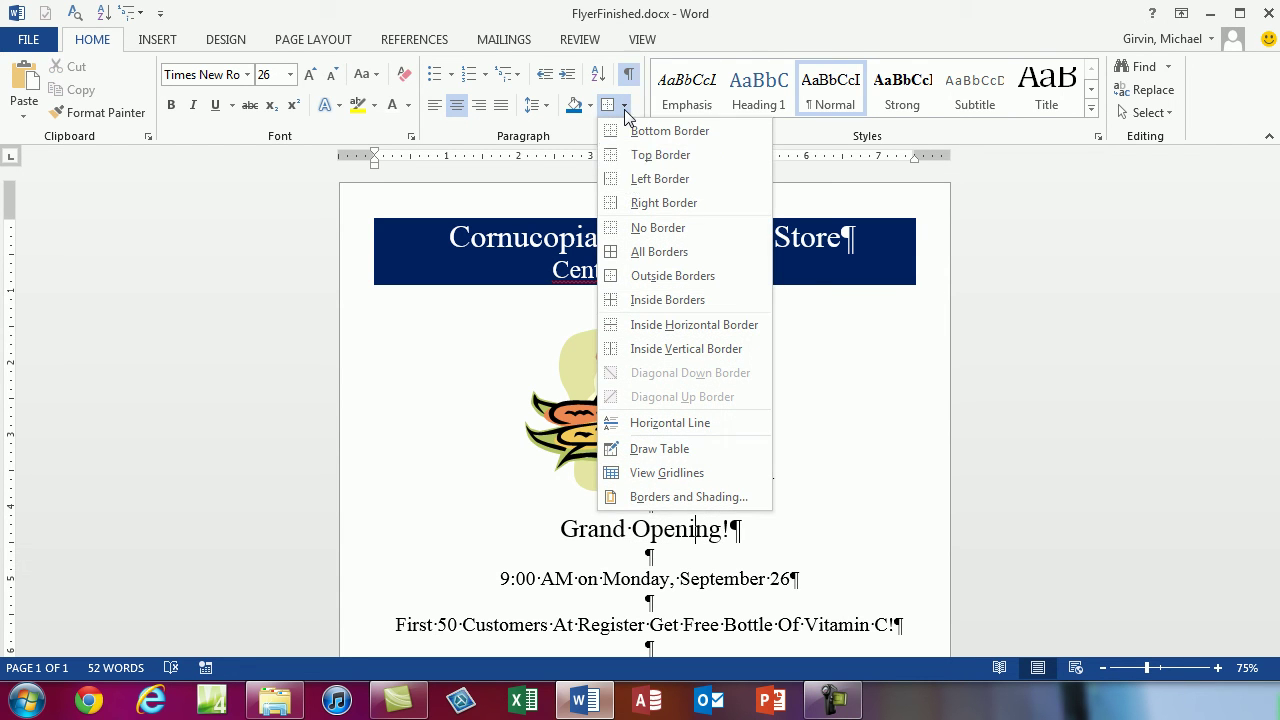
pyautogui.click(676, 497)
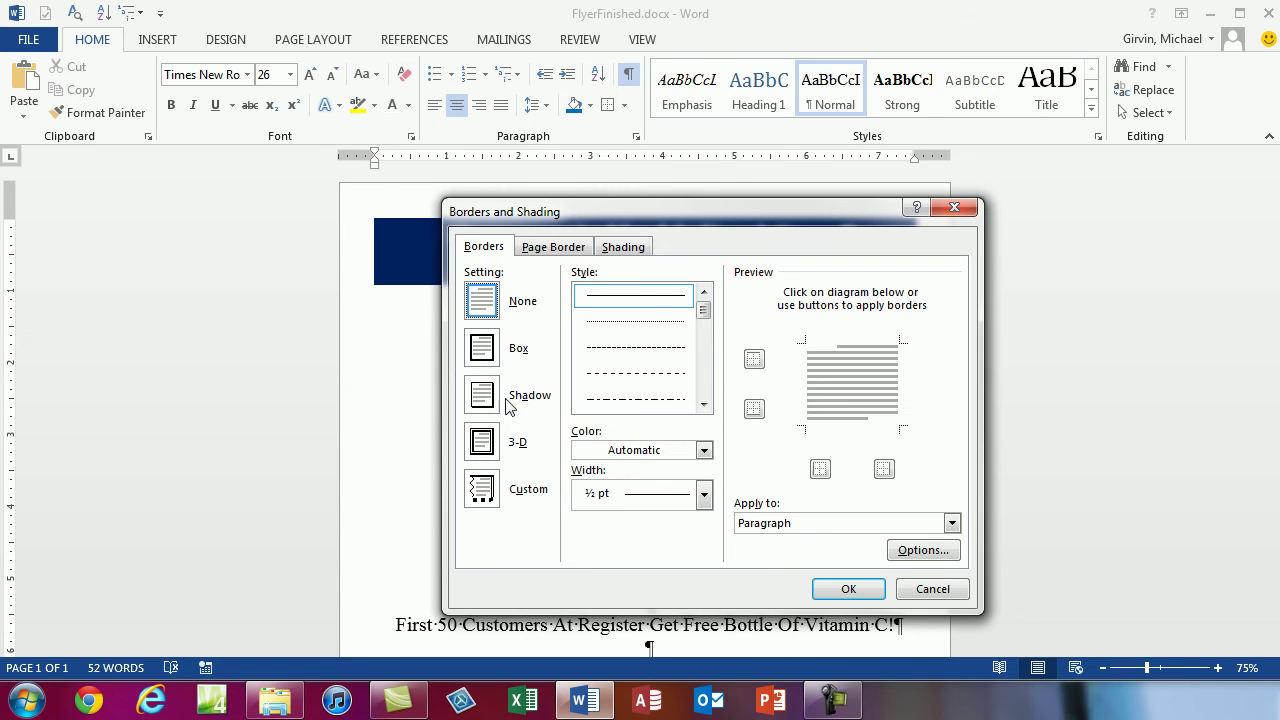
pyautogui.click(572, 252)
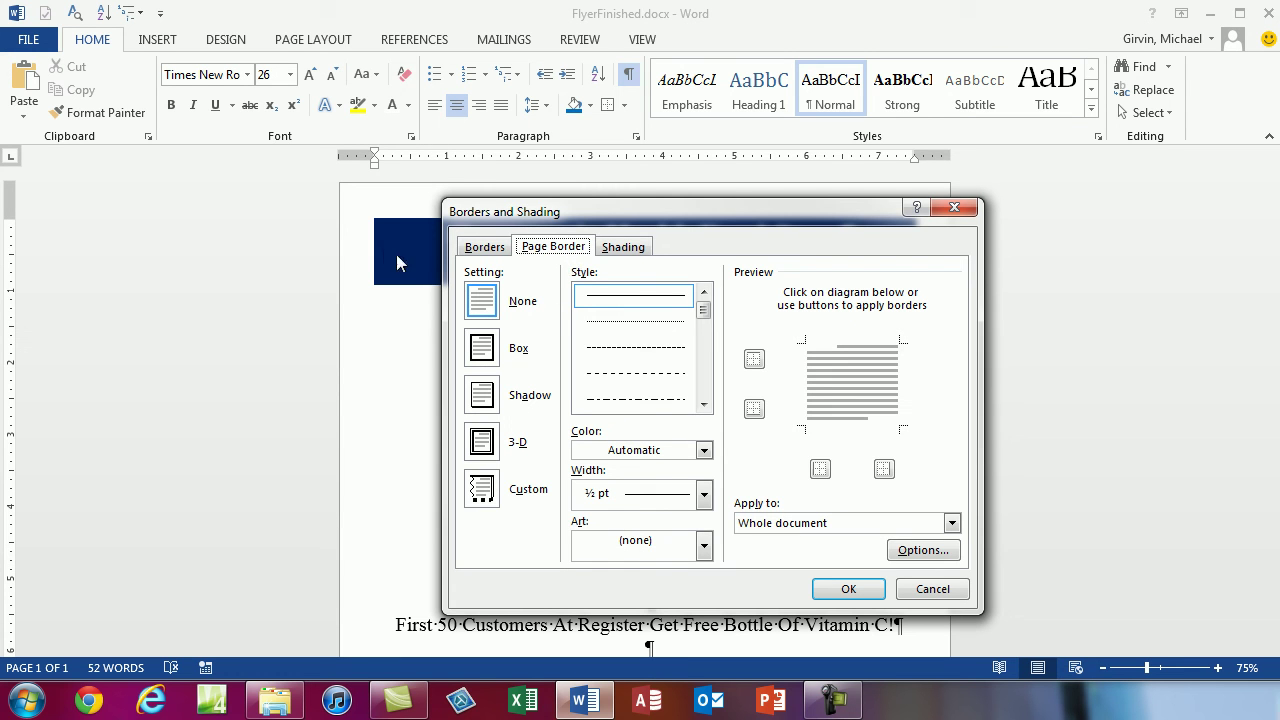
pyautogui.click(484, 353)
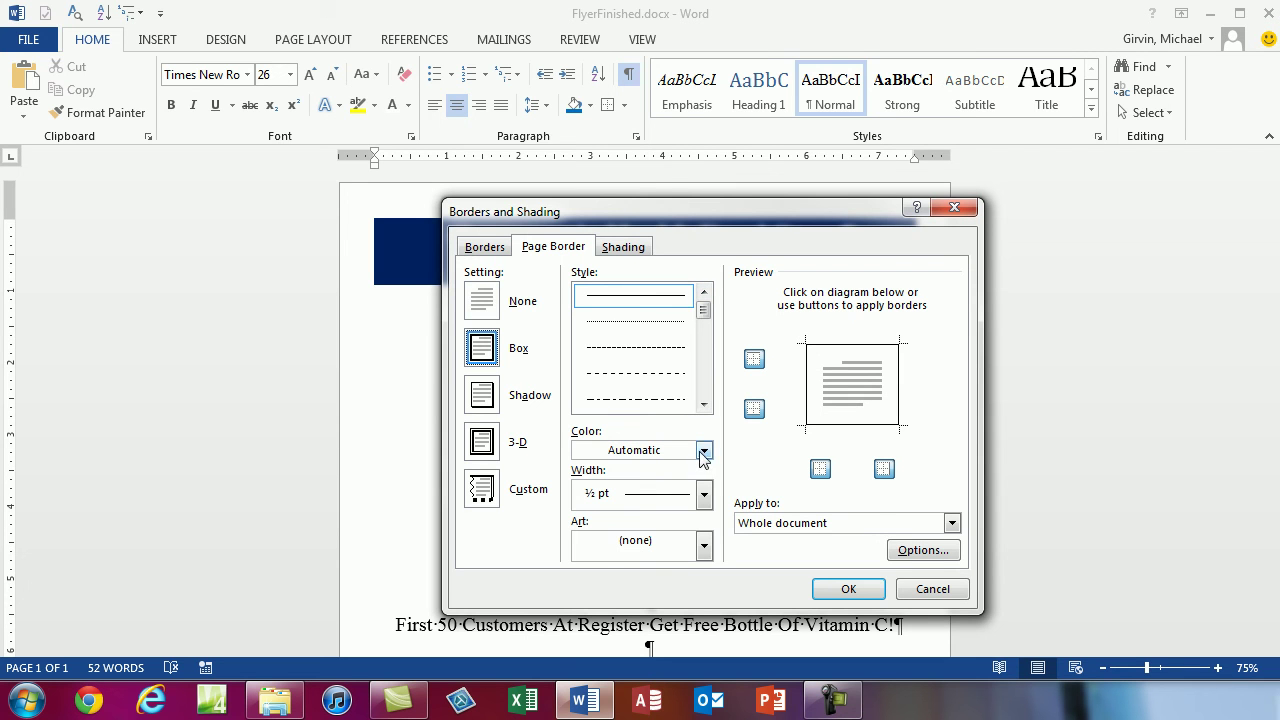
pyautogui.click(704, 546)
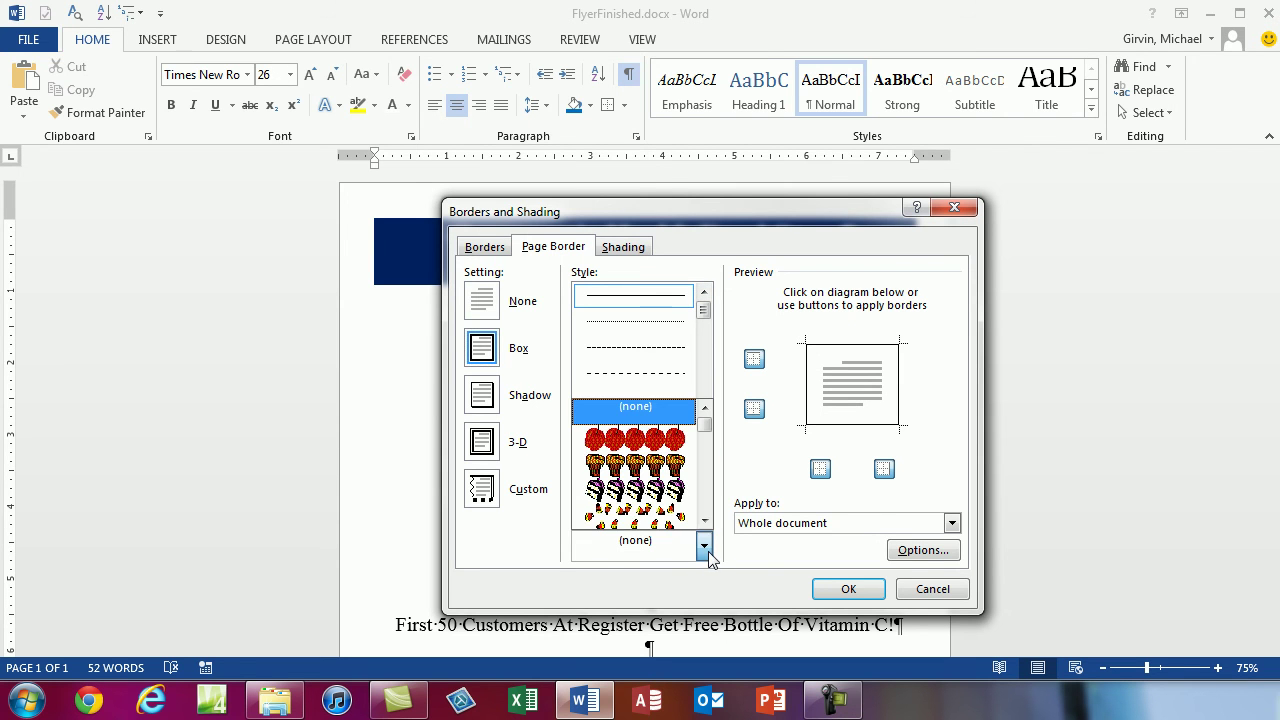
pyautogui.click(704, 520)
pyautogui.click(704, 520)
pyautogui.click(704, 520)
pyautogui.click(704, 520)
pyautogui.click(704, 520)
pyautogui.click(704, 520)
pyautogui.click(704, 520)
pyautogui.click(704, 520)
pyautogui.click(704, 520)
pyautogui.click(704, 520)
pyautogui.click(704, 520)
pyautogui.click(704, 520)
pyautogui.click(704, 520)
pyautogui.click(652, 490)
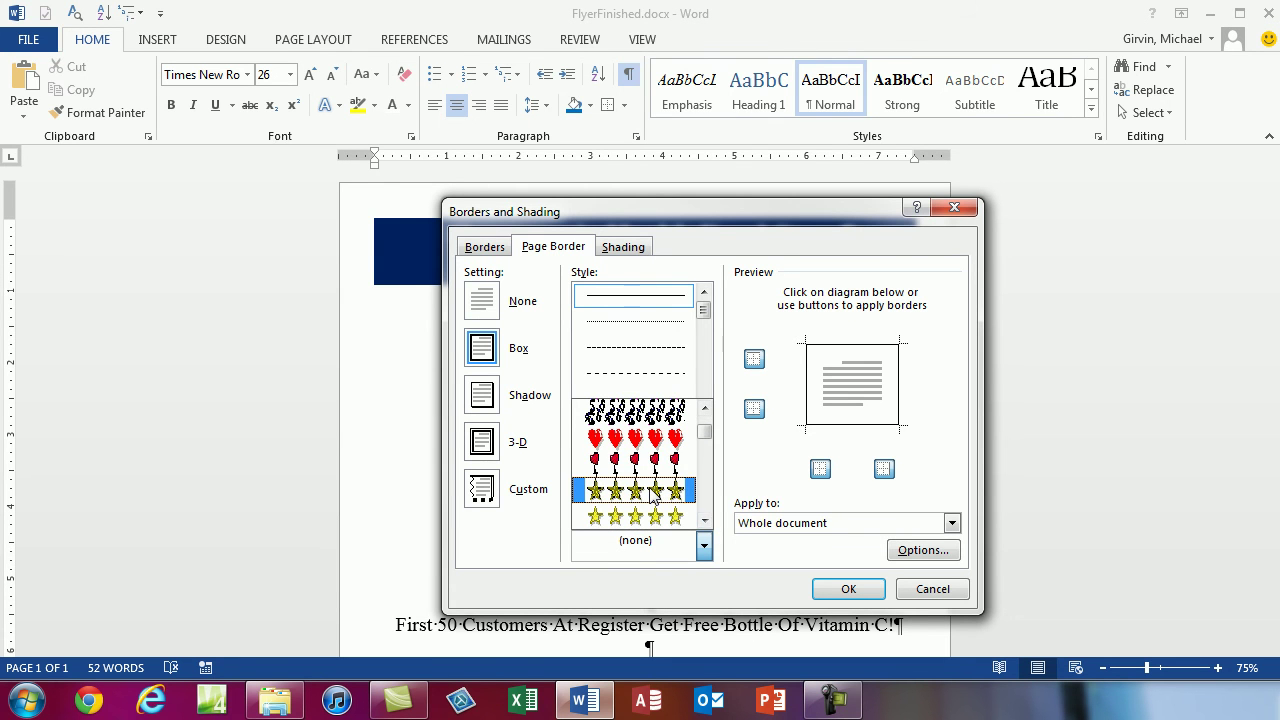
pyautogui.click(652, 490)
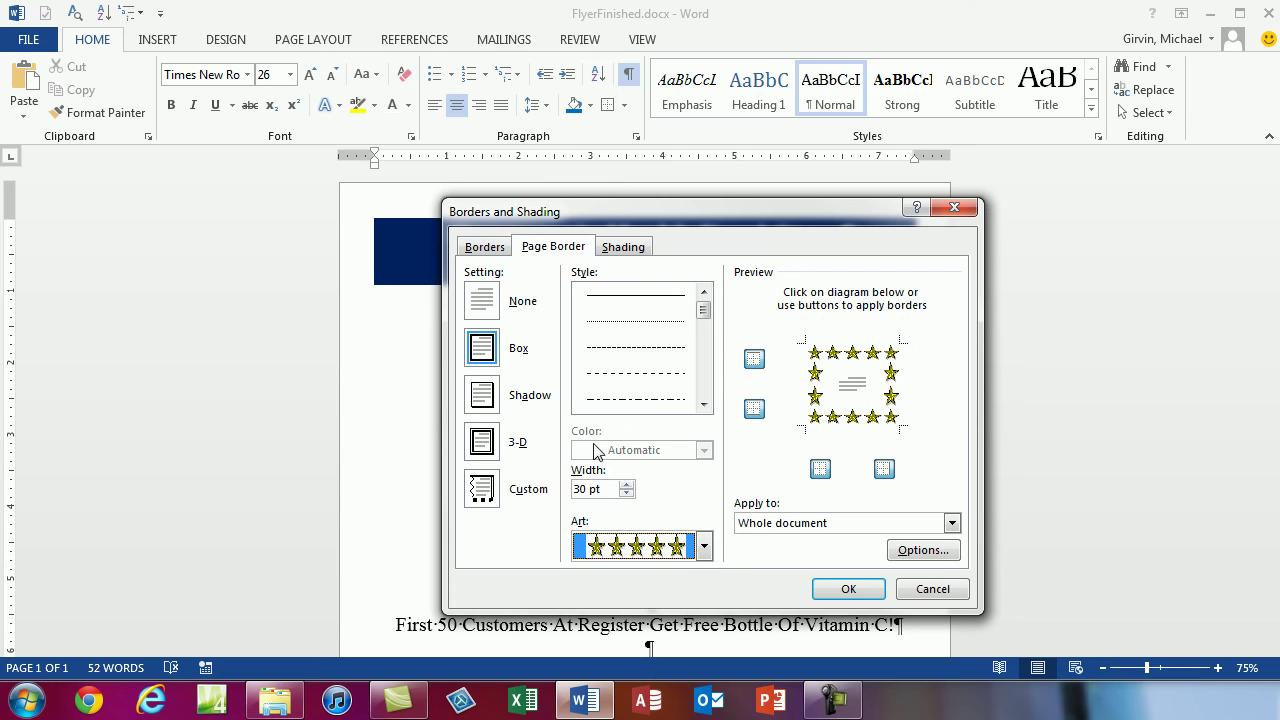
# Step: Set the star page border's width to 15 pt and apply it to the document
pyautogui.click(626, 493)
pyautogui.click(626, 493)
pyautogui.click(626, 493)
pyautogui.click(626, 493)
pyautogui.click(626, 493)
pyautogui.click(626, 493)
pyautogui.click(626, 493)
pyautogui.click(626, 493)
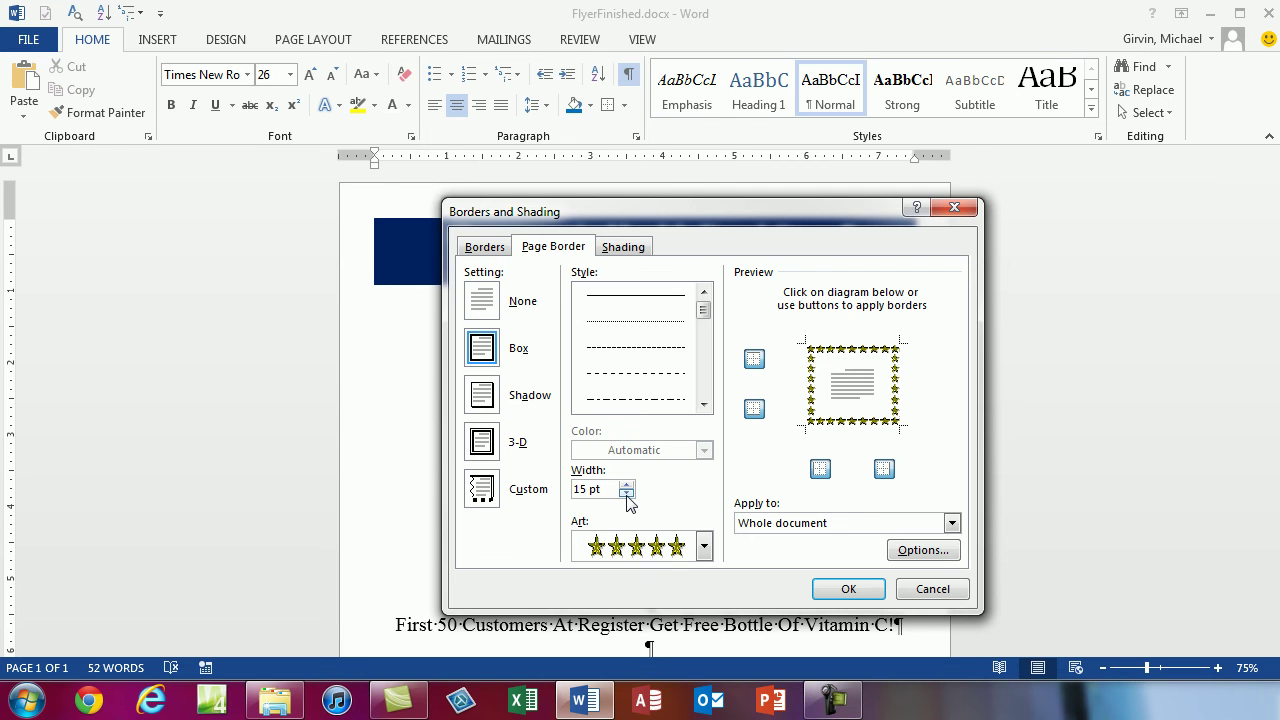
pyautogui.click(848, 589)
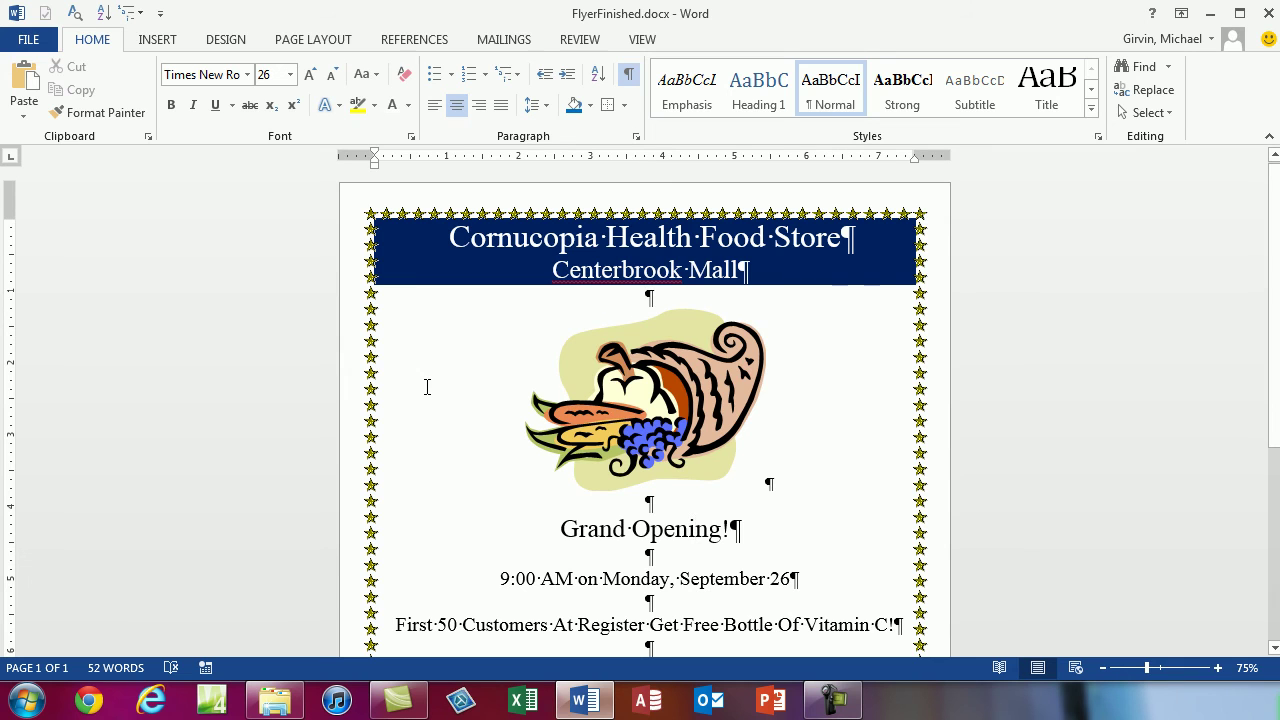
# Step: Set the top, bottom, left and right page margins to 1 inch for the whole document
pyautogui.click(312, 44)
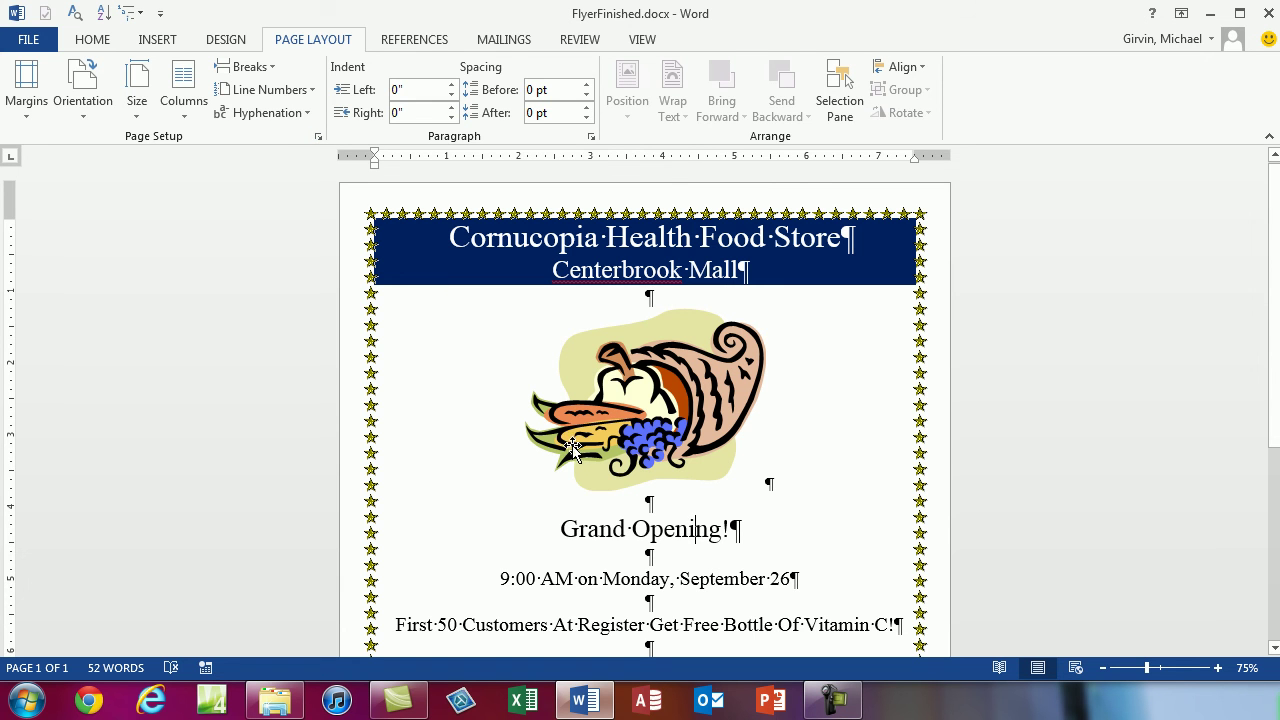
pyautogui.hotkey('alt', 'p')
pyautogui.press('s')
pyautogui.press('p')
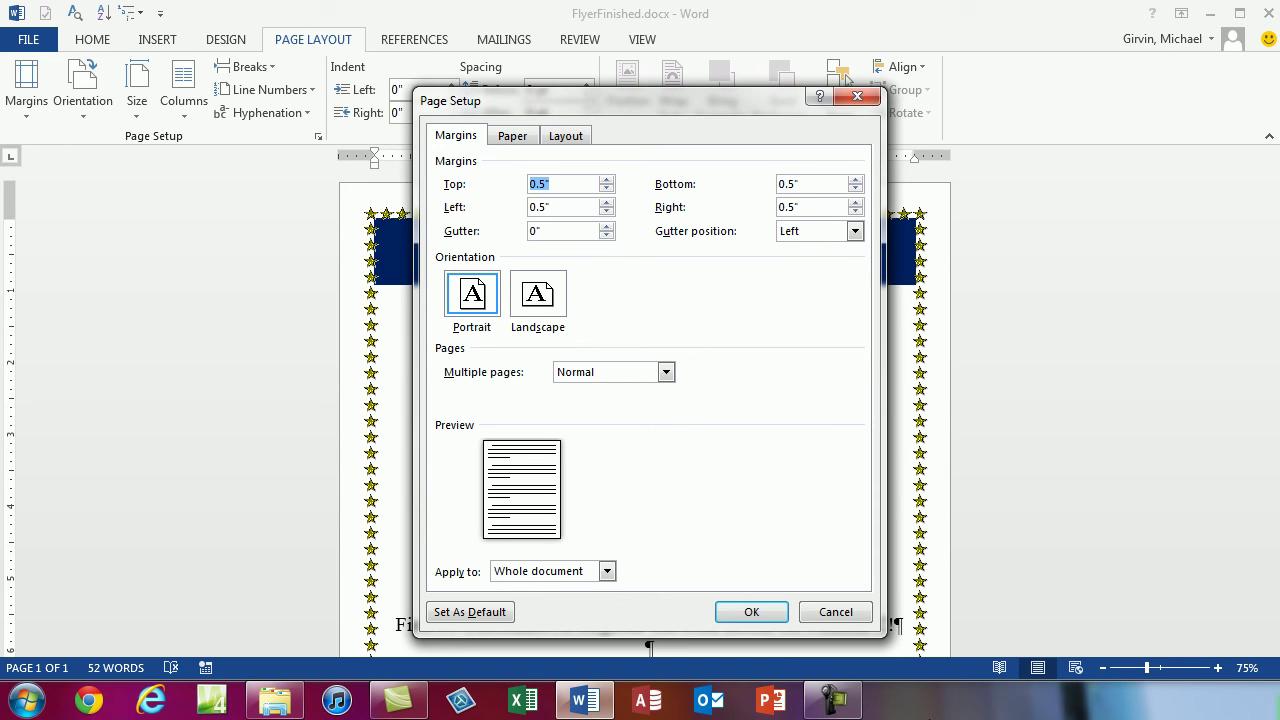
pyautogui.write('1')
pyautogui.press('Tab')
pyautogui.write('1')
pyautogui.press('Tab')
pyautogui.write('1')
pyautogui.press('Tab')
pyautogui.write('1')
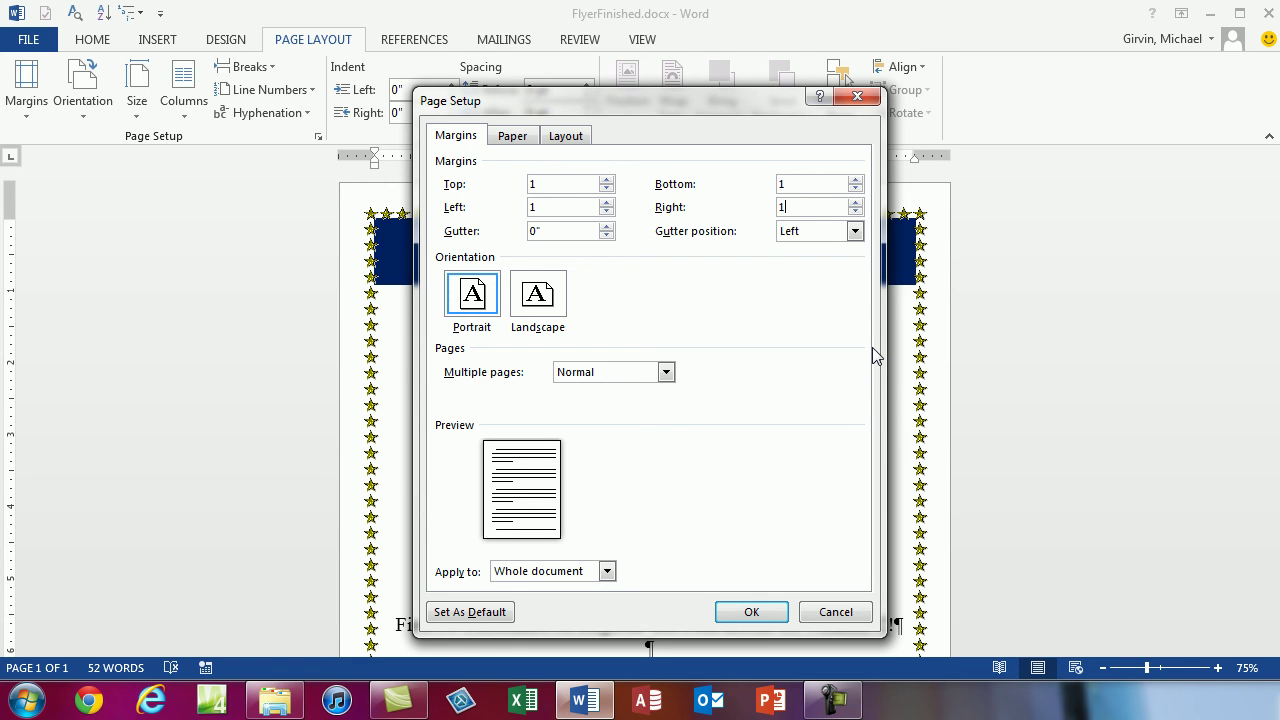
pyautogui.press('Return')
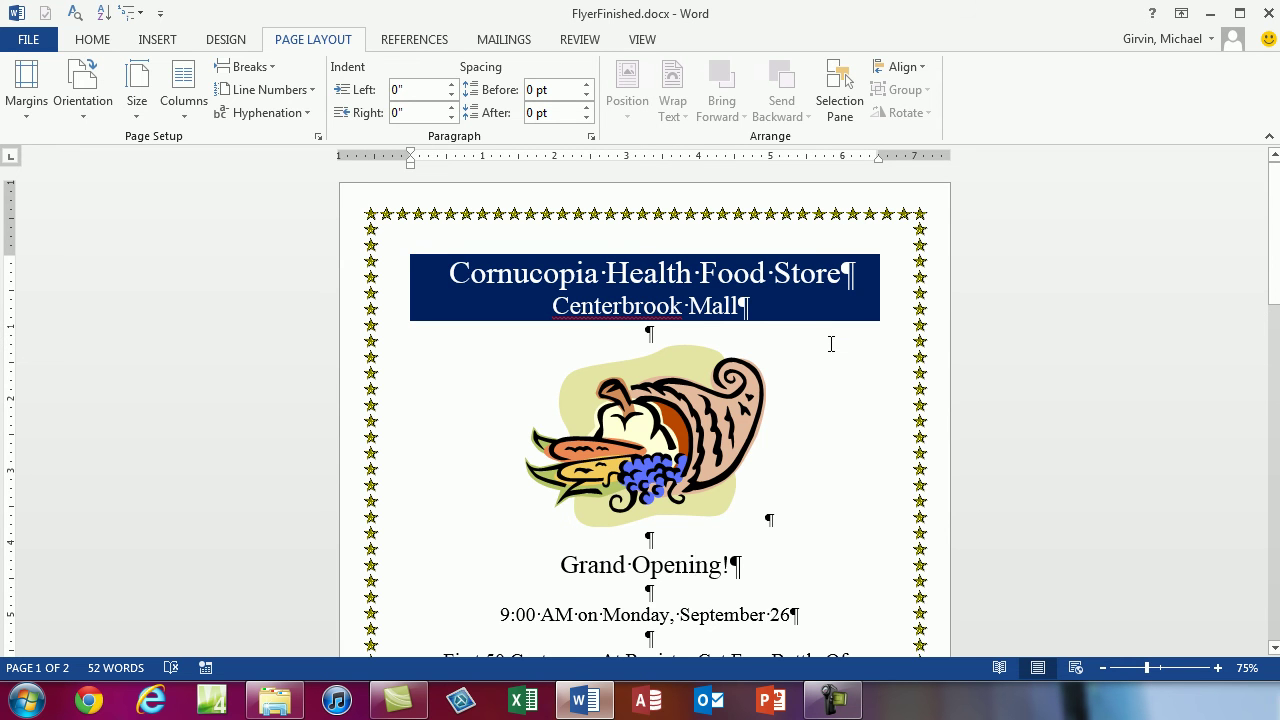
# Step: Delete the empty paragraphs directly above and below the cornucopia picture and above Discount Coupons All Day Long
pyautogui.scroll(-3, 830, 344)
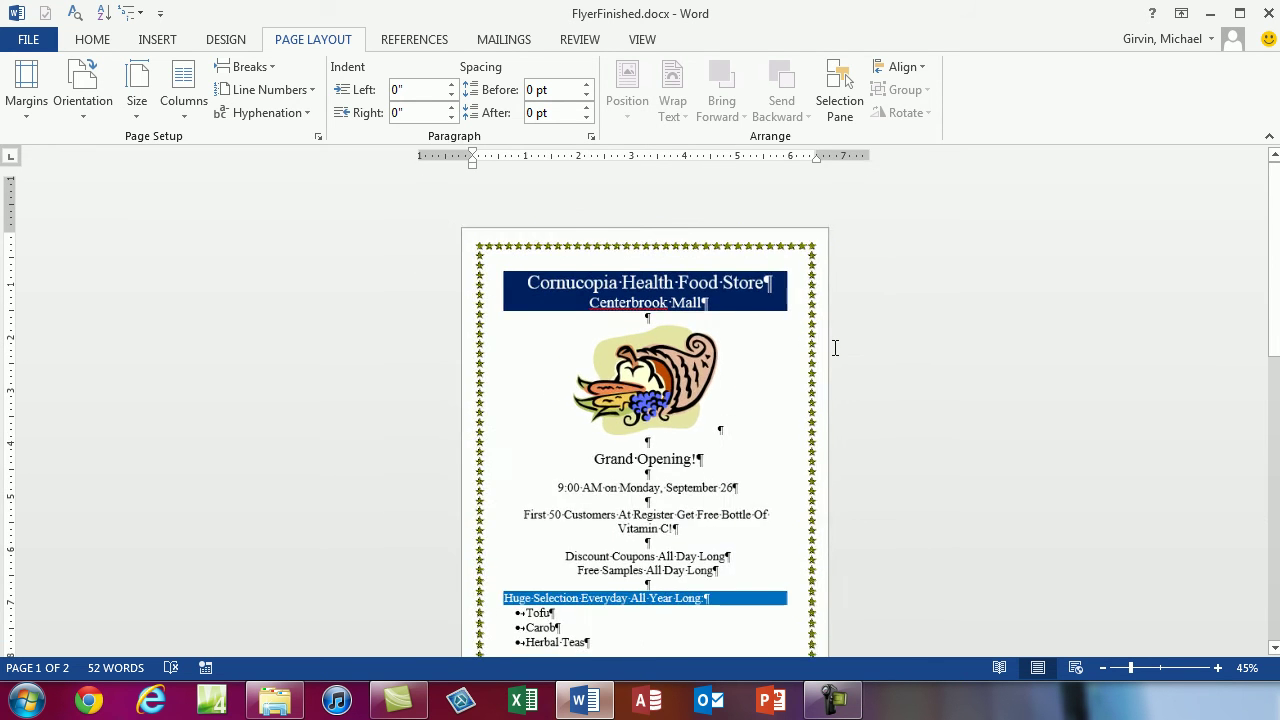
pyautogui.scroll(-3, 837, 350)
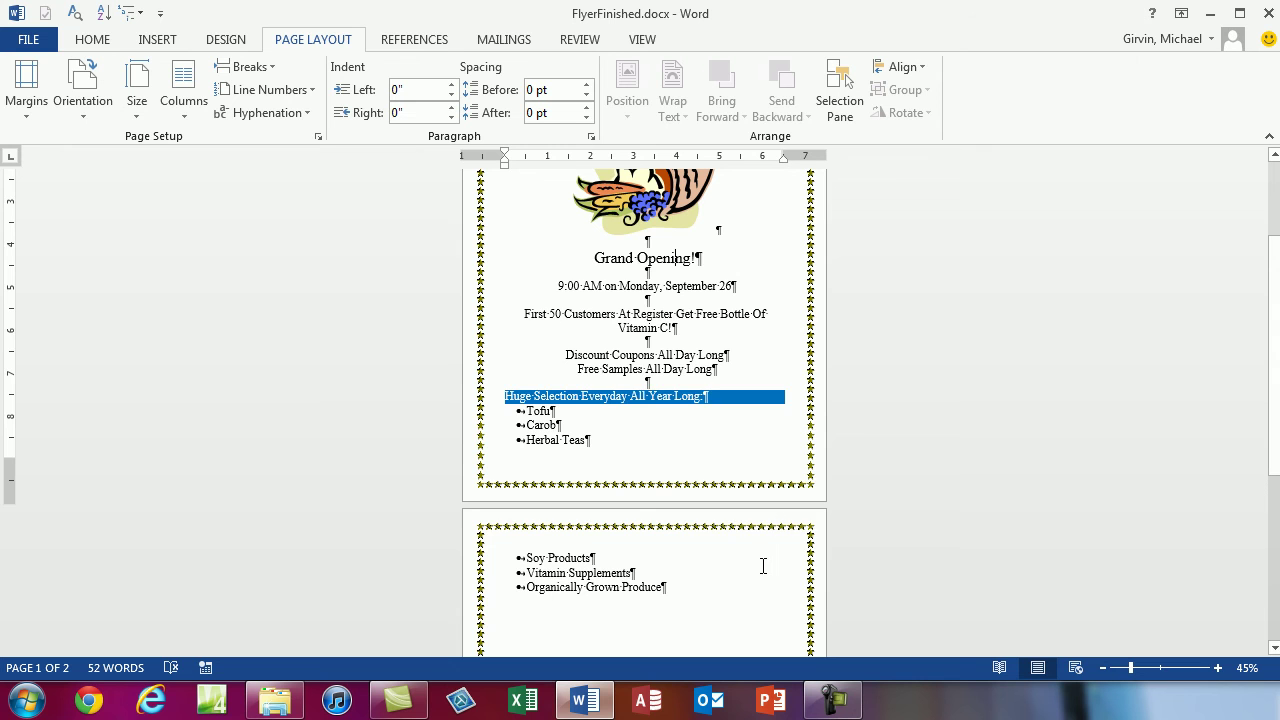
pyautogui.scroll(3, 763, 566)
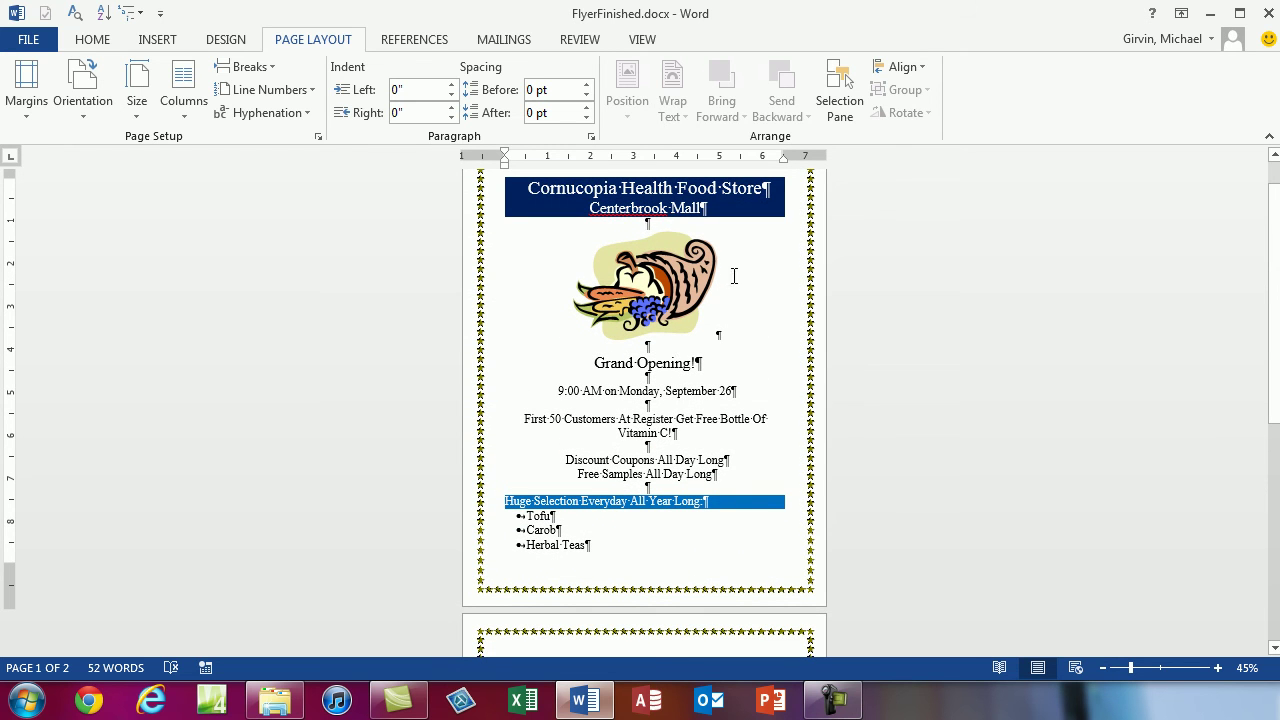
pyautogui.scroll(1, 737, 277)
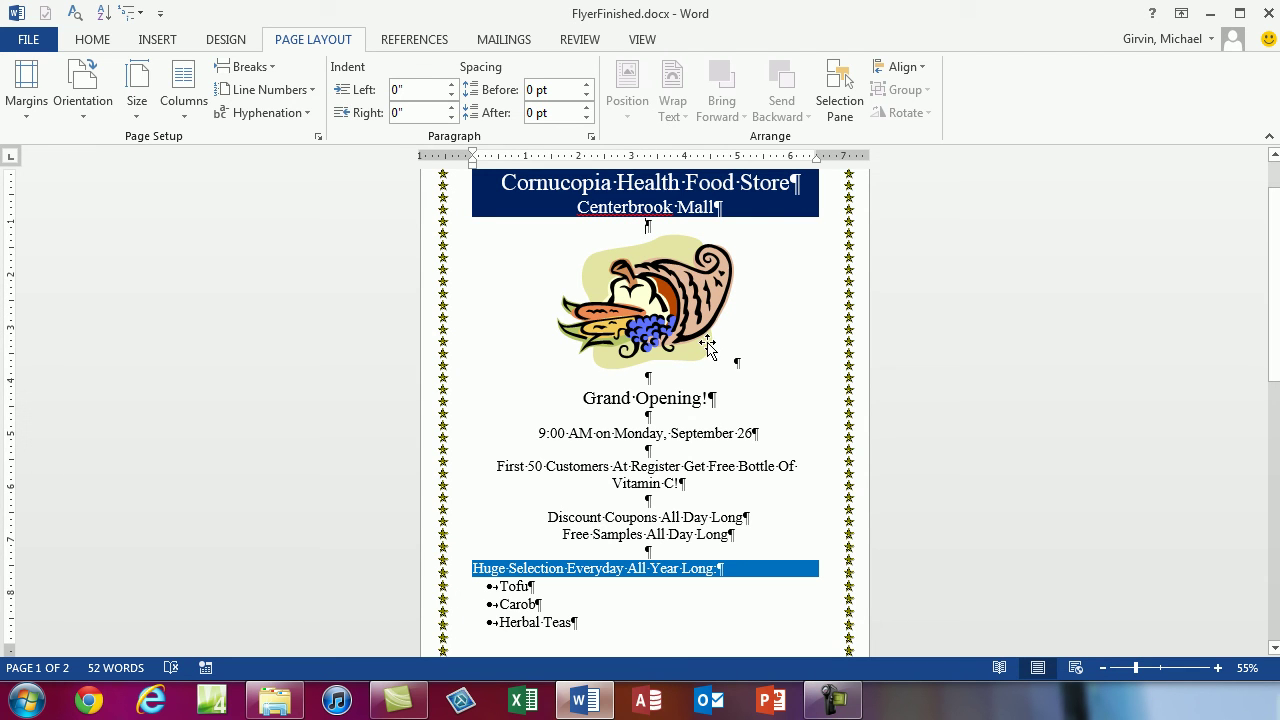
pyautogui.moveTo(707, 346); pyautogui.dragTo(735, 345)
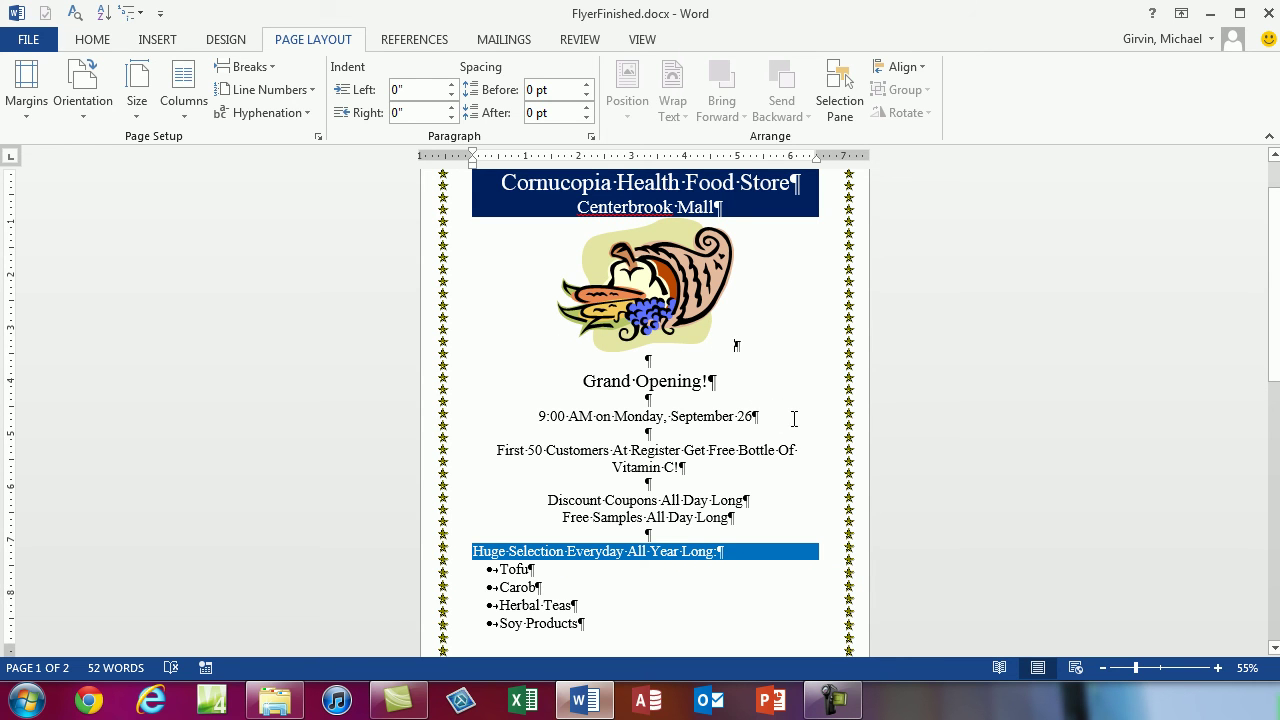
pyautogui.press('Delete')
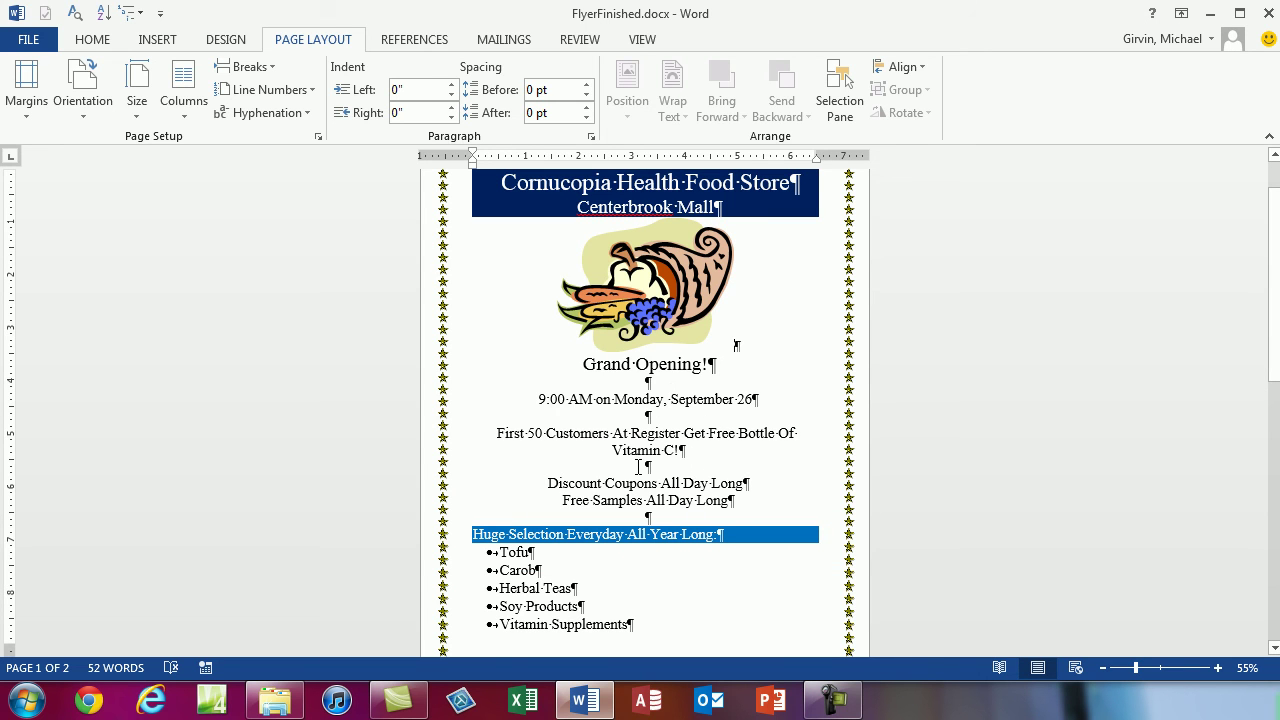
pyautogui.press('Delete')
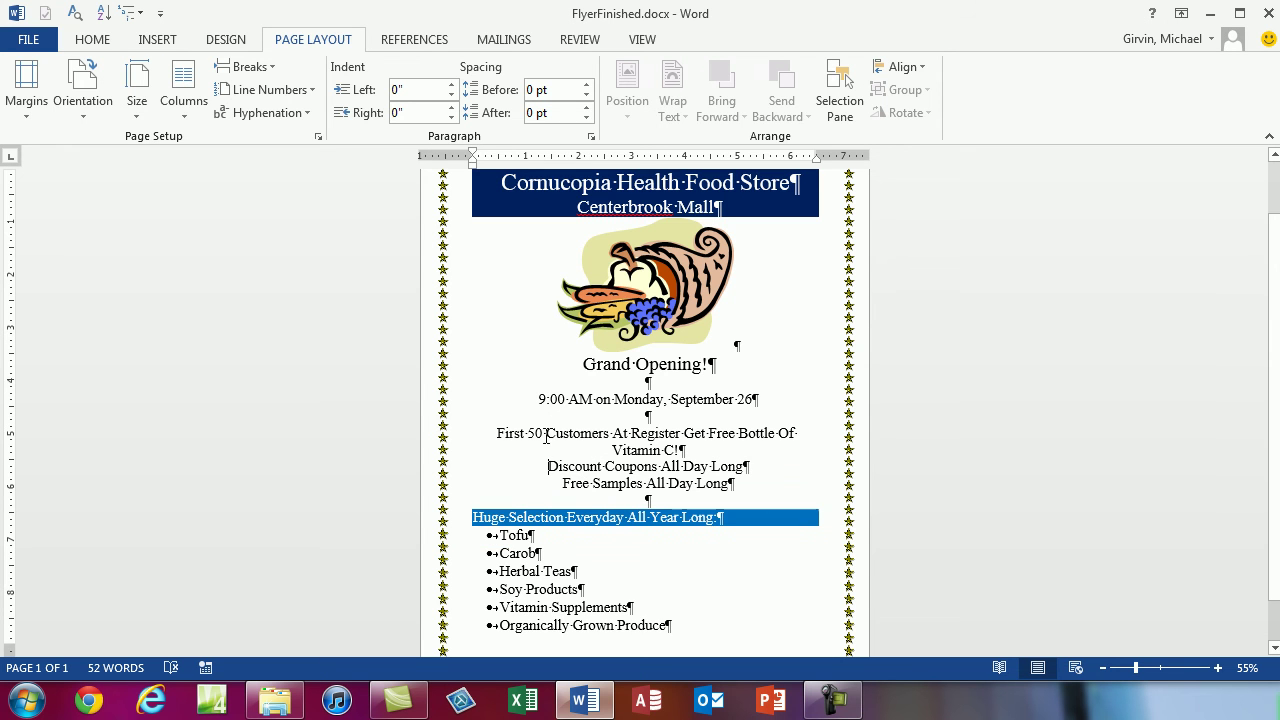
pyautogui.scroll(-1, 652, 499)
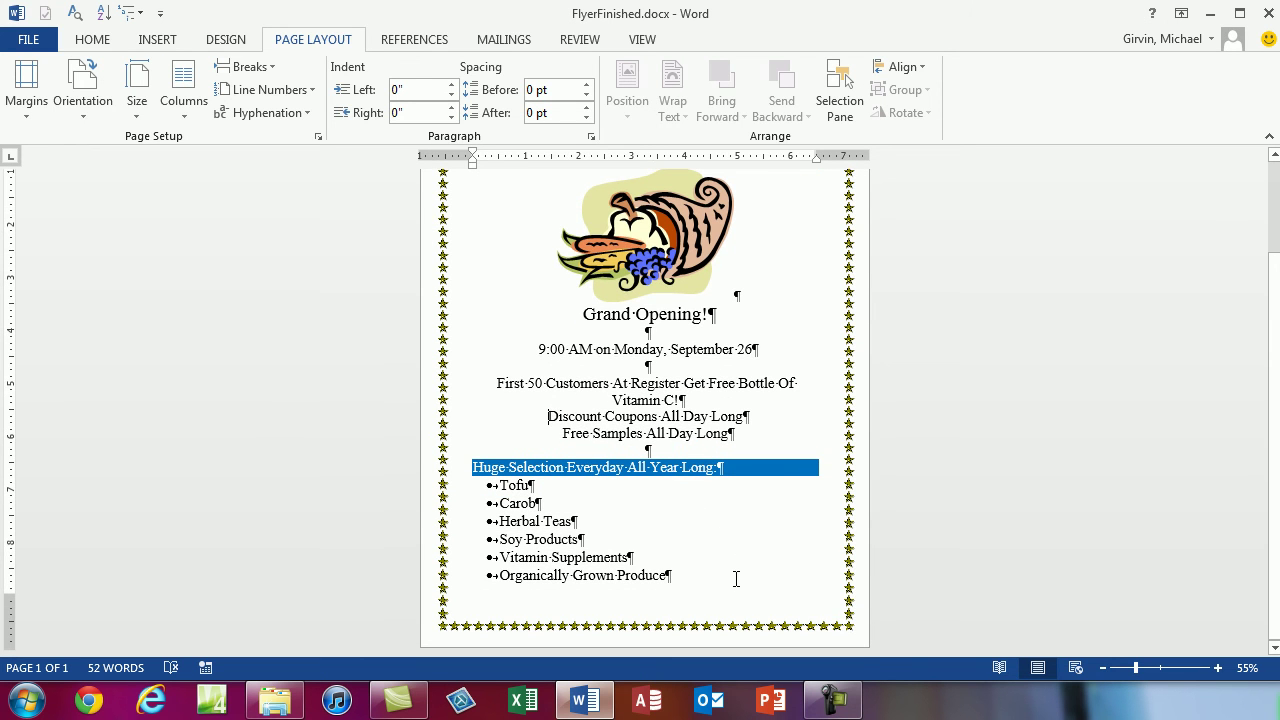
# Step: Hide the formatting marks and insert a page break after Organically Grown Produce, clearing the bullet on the new page
pyautogui.hotkey('ctrl', 'm')
pyautogui.hotkey('ctrl', 'shift', '8')
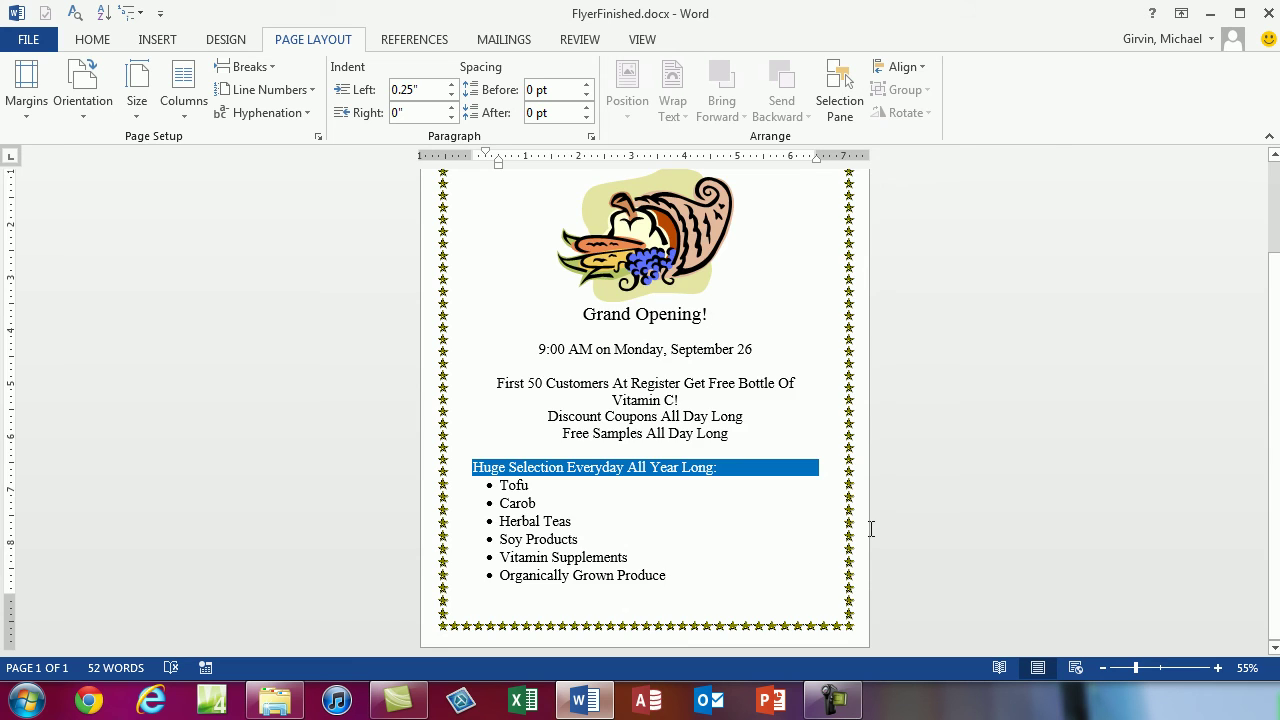
pyautogui.hotkey('ctrl', 'Return')
pyautogui.press('BackSpace')
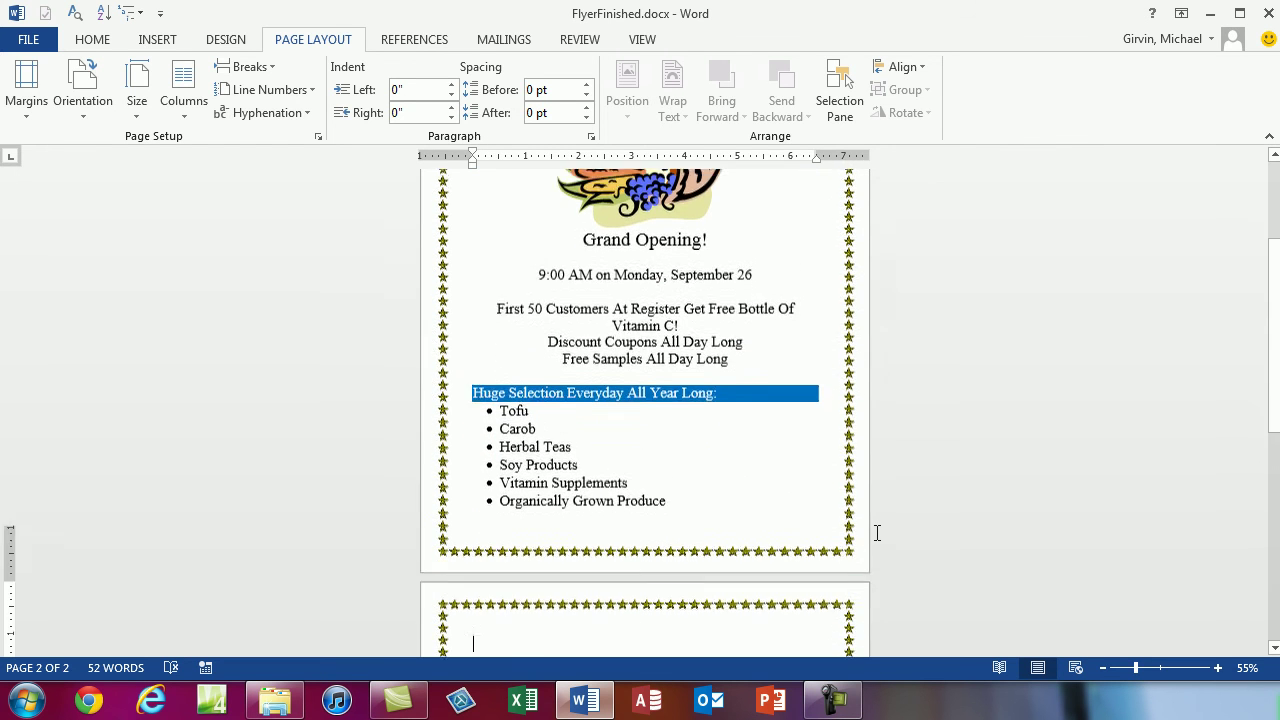
# Step: Examine the star border and layout on the flyer page and on the blank second page
pyautogui.scroll(-3, 877, 533)
pyautogui.scroll(5, 890, 545)
pyautogui.click(797, 300)
pyautogui.scroll(2, 797, 300)
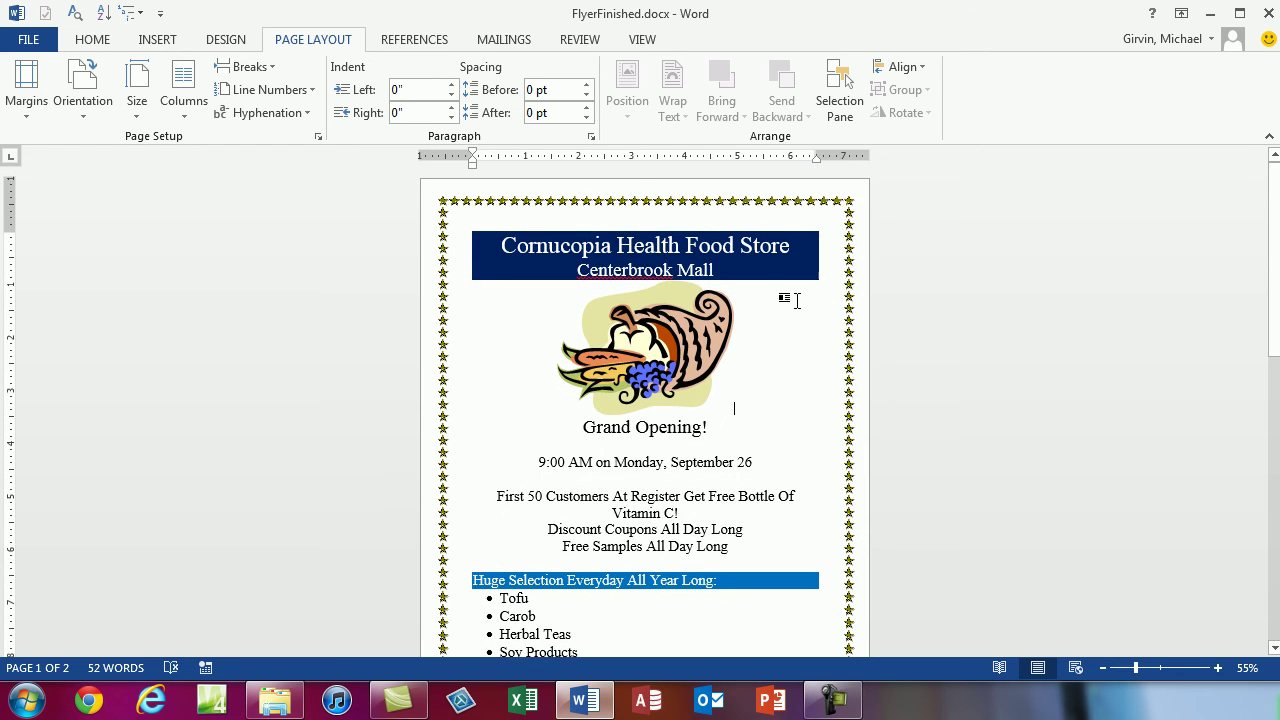
pyautogui.scroll(-3, 803, 312)
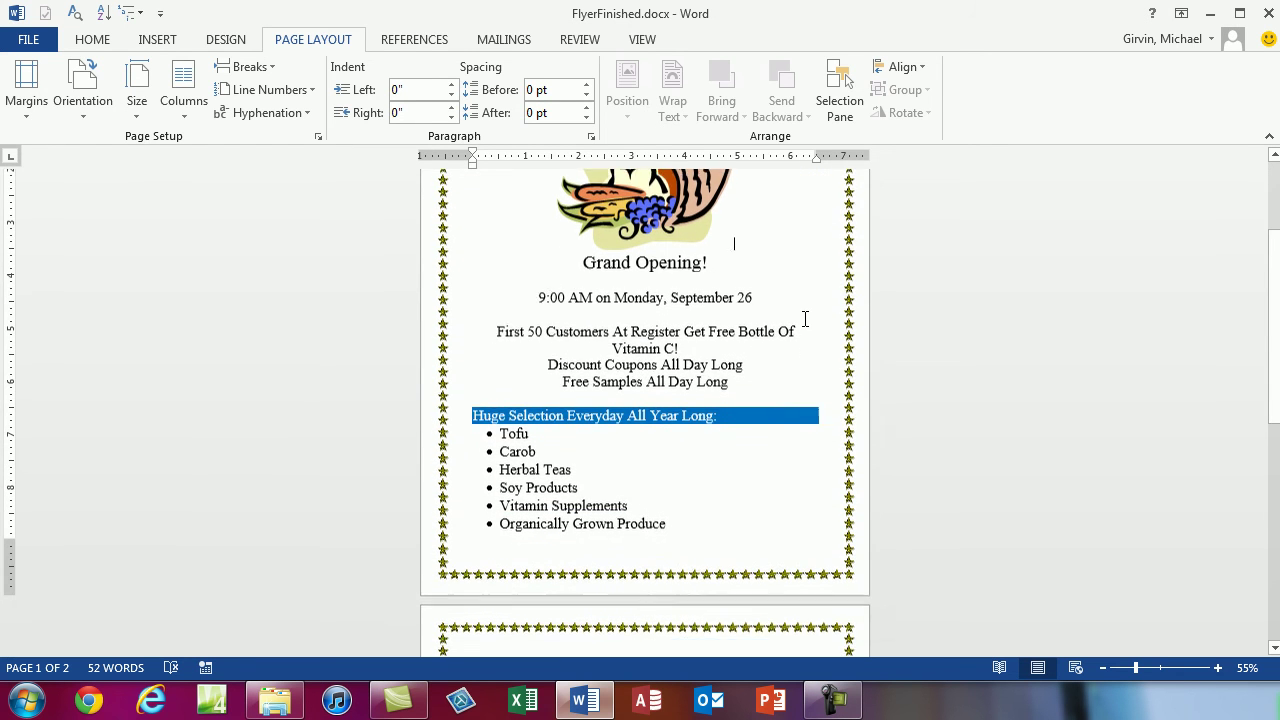
pyautogui.scroll(-2, 805, 318)
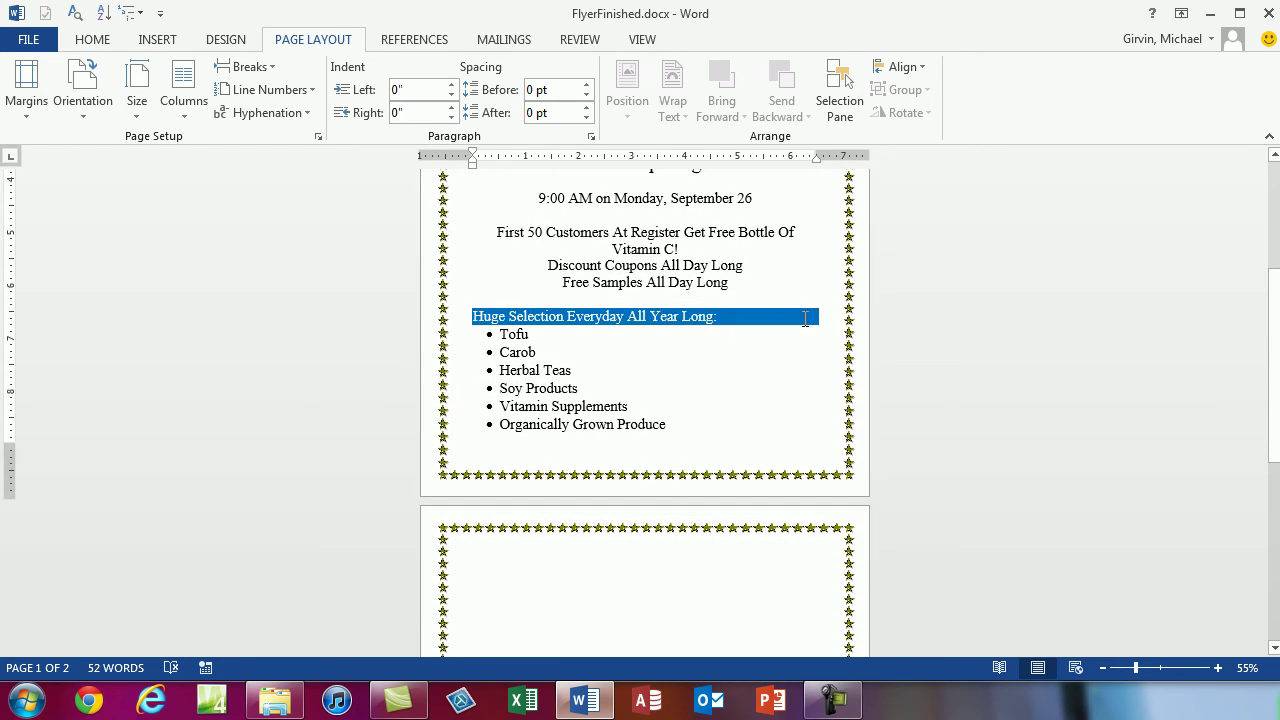
pyautogui.scroll(-8, 791, 363)
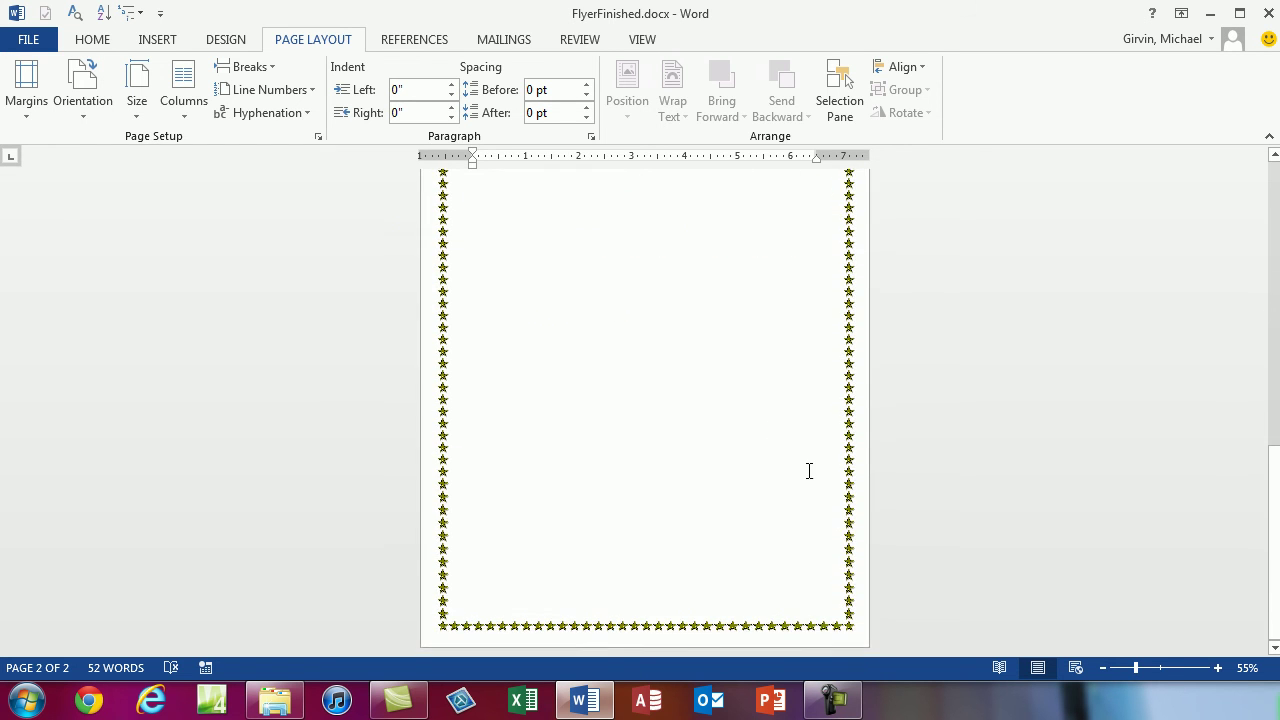
pyautogui.scroll(4, 808, 471)
pyautogui.scroll(3, 809, 471)
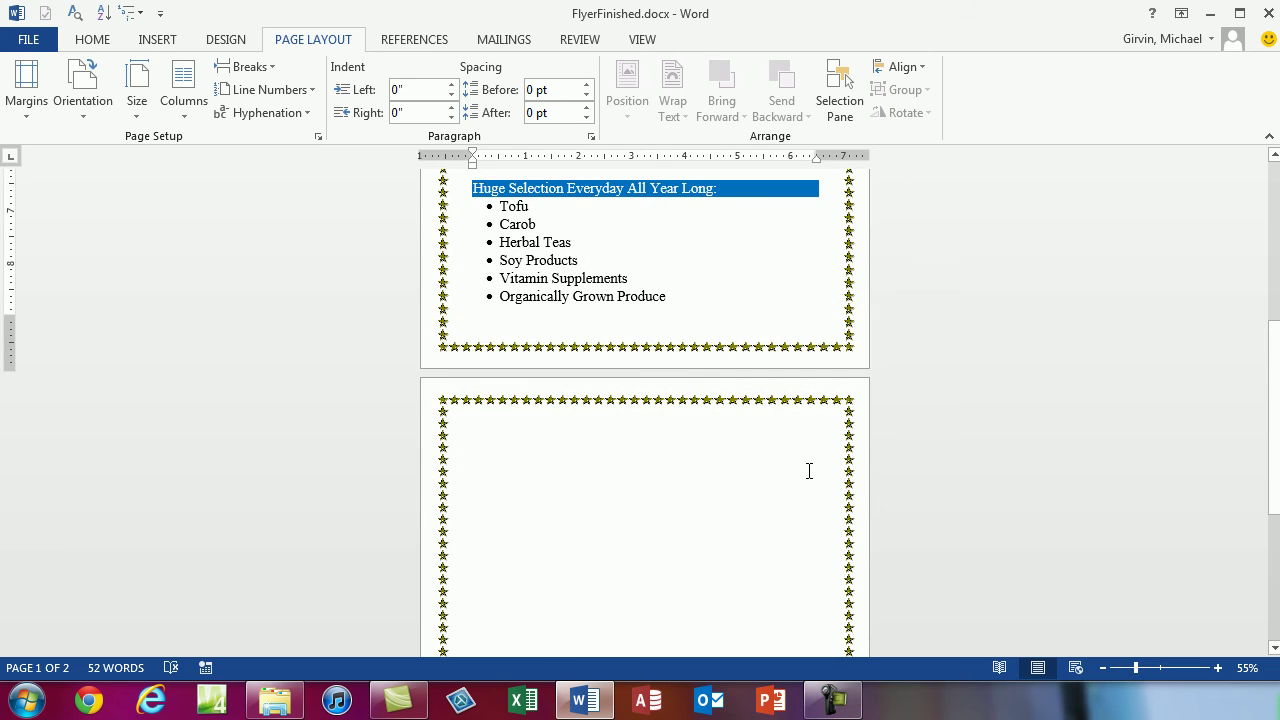
# Step: Show the formatting marks again and remove the page break after Organically Grown Produce
pyautogui.click(100, 42)
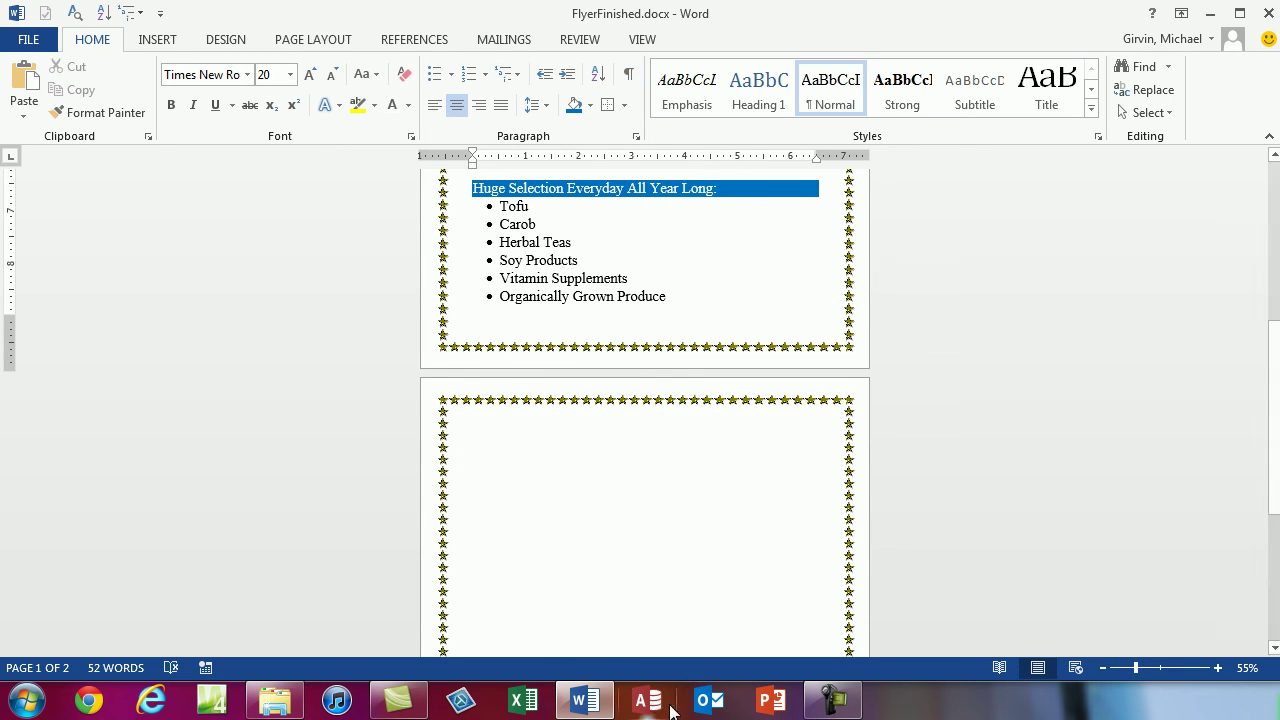
pyautogui.scroll(3, 645, 400)
pyautogui.hotkey('ctrl', 'shift', '8')
pyautogui.scroll(-2, 926, 586)
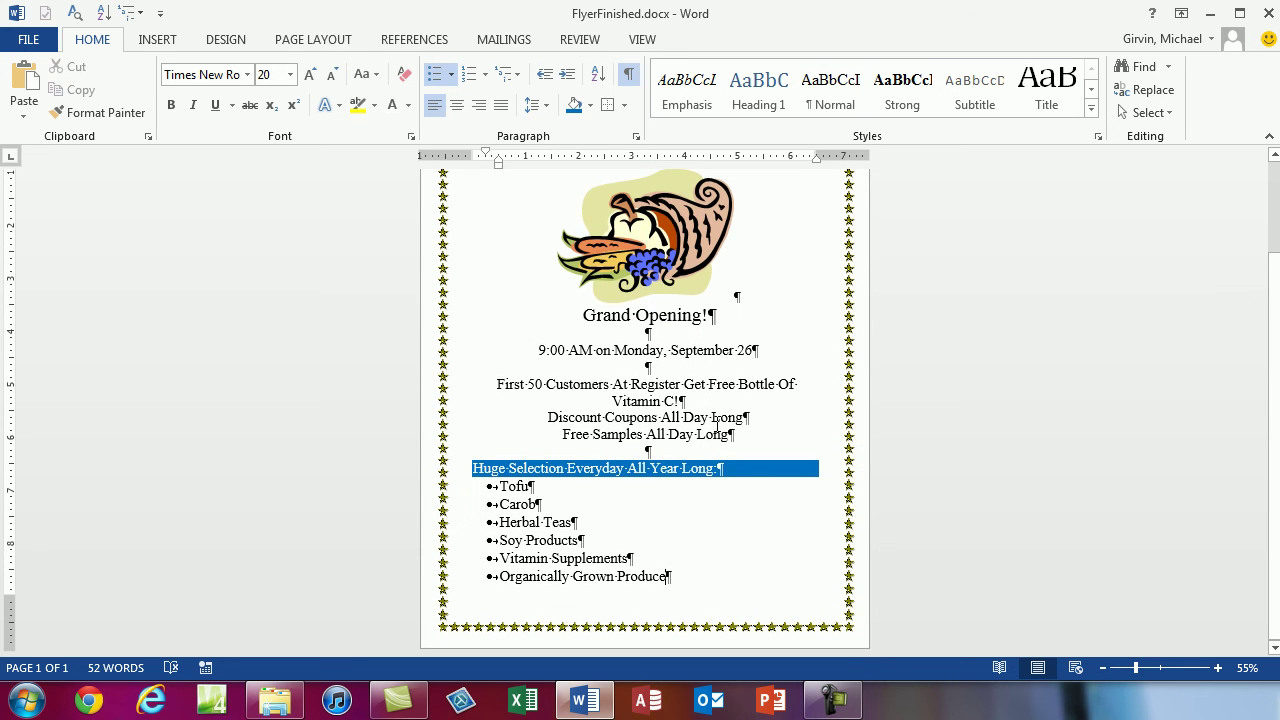
pyautogui.scroll(2, 716, 424)
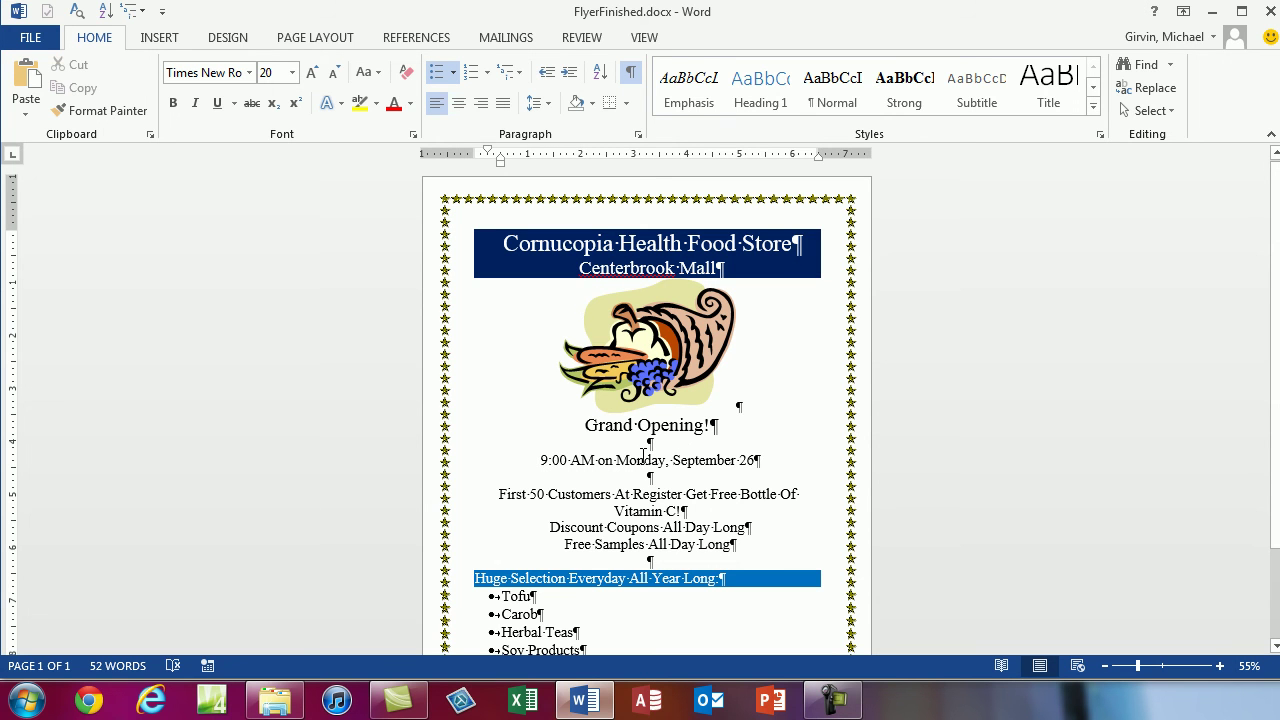
# Step: Open the print preview of the flyer and check the printer selection
pyautogui.hotkey('ctrl', 'p')
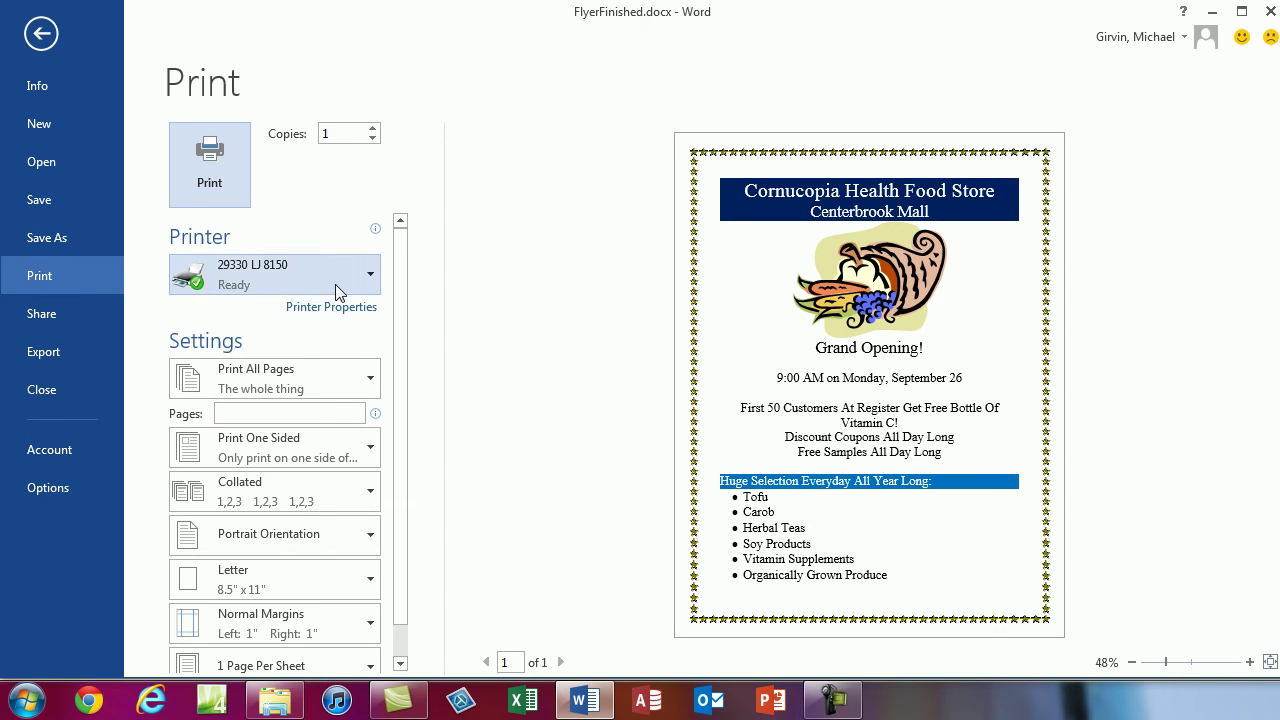
pyautogui.click(371, 276)
pyautogui.click(371, 278)
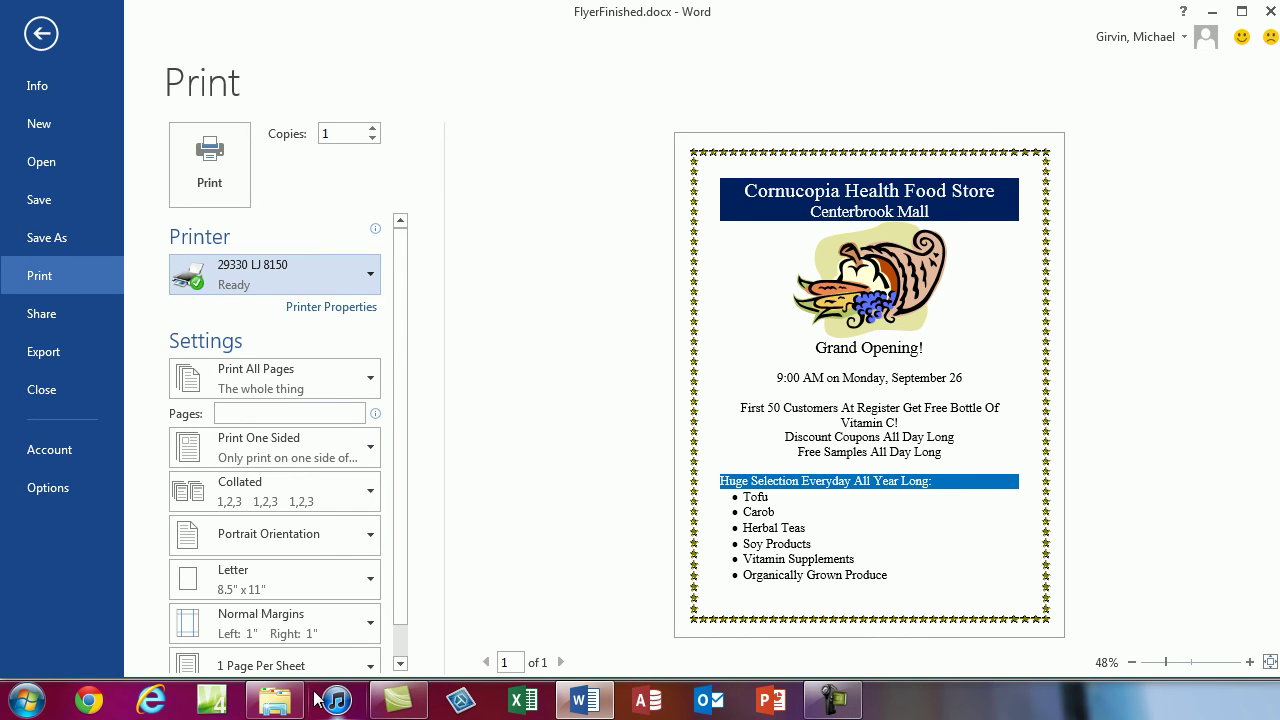
# Step: Examine the options for which pages and document information to print, and return to the flyer without printing
pyautogui.click(372, 391)
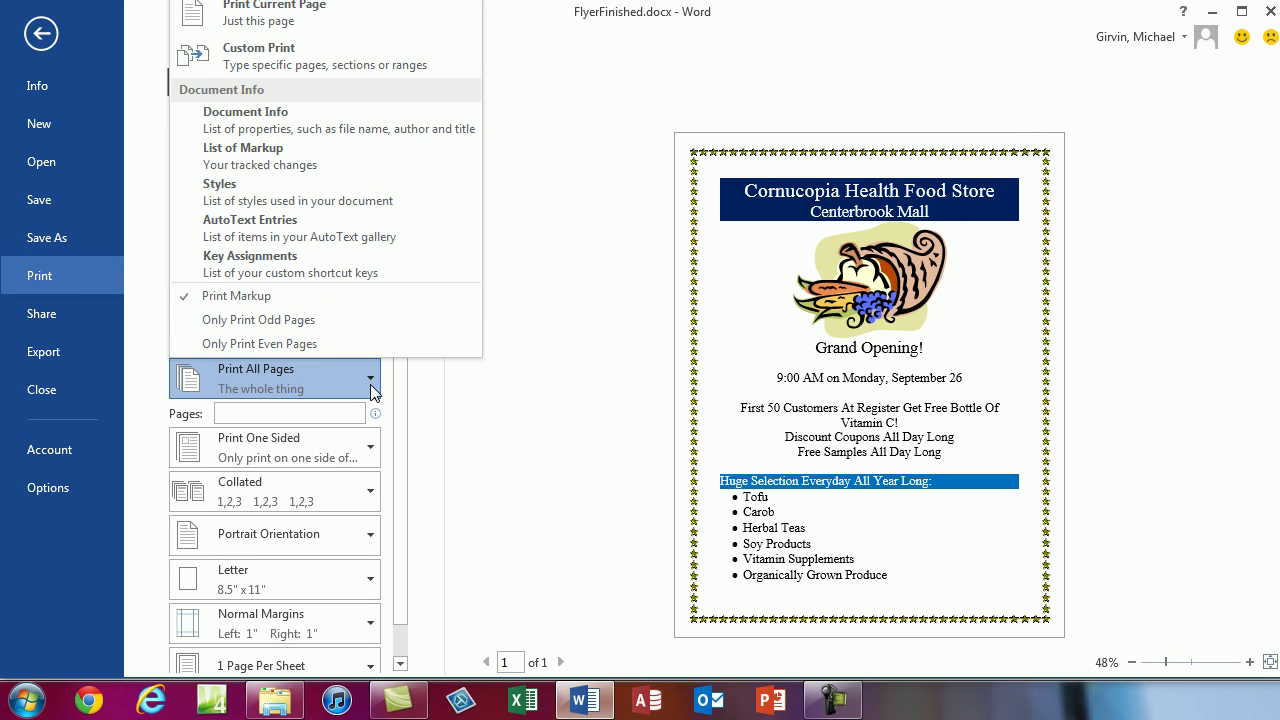
pyautogui.click(557, 49)
pyautogui.moveTo(531, 14); pyautogui.dragTo(529, 155)
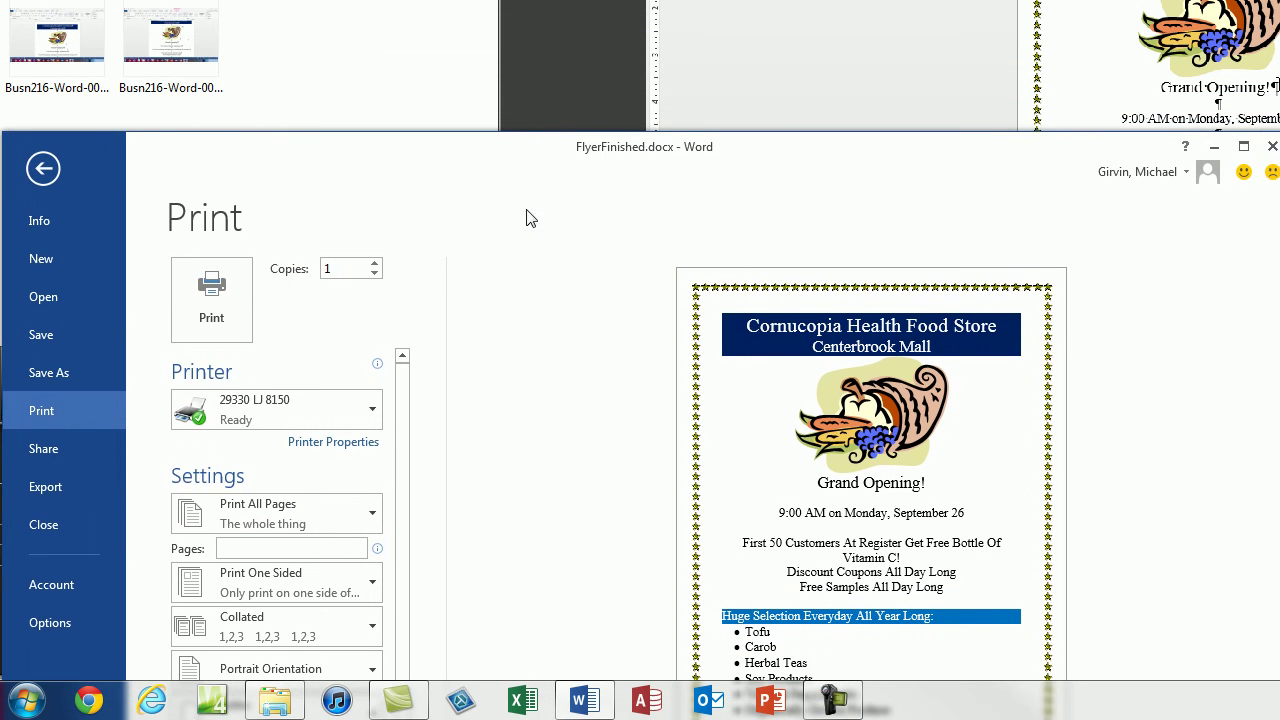
pyautogui.click(372, 519)
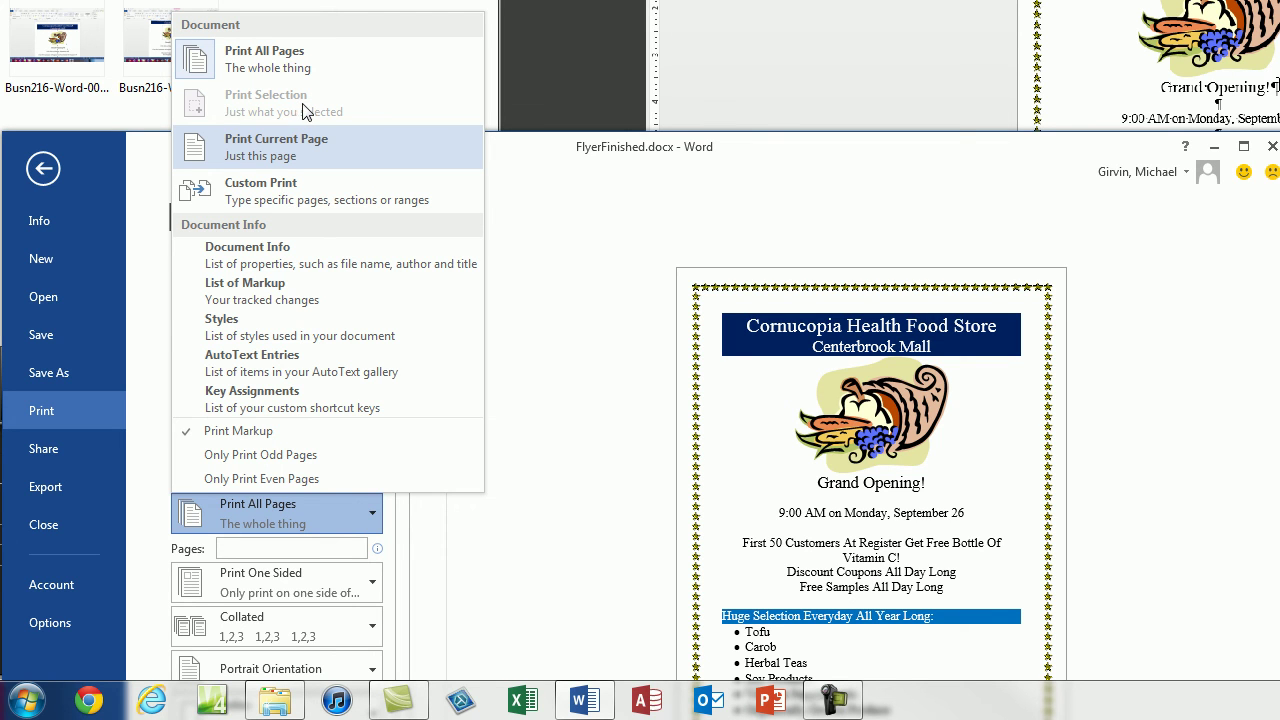
pyautogui.press('Escape')
pyautogui.moveTo(417, 154); pyautogui.dragTo(416, 22)
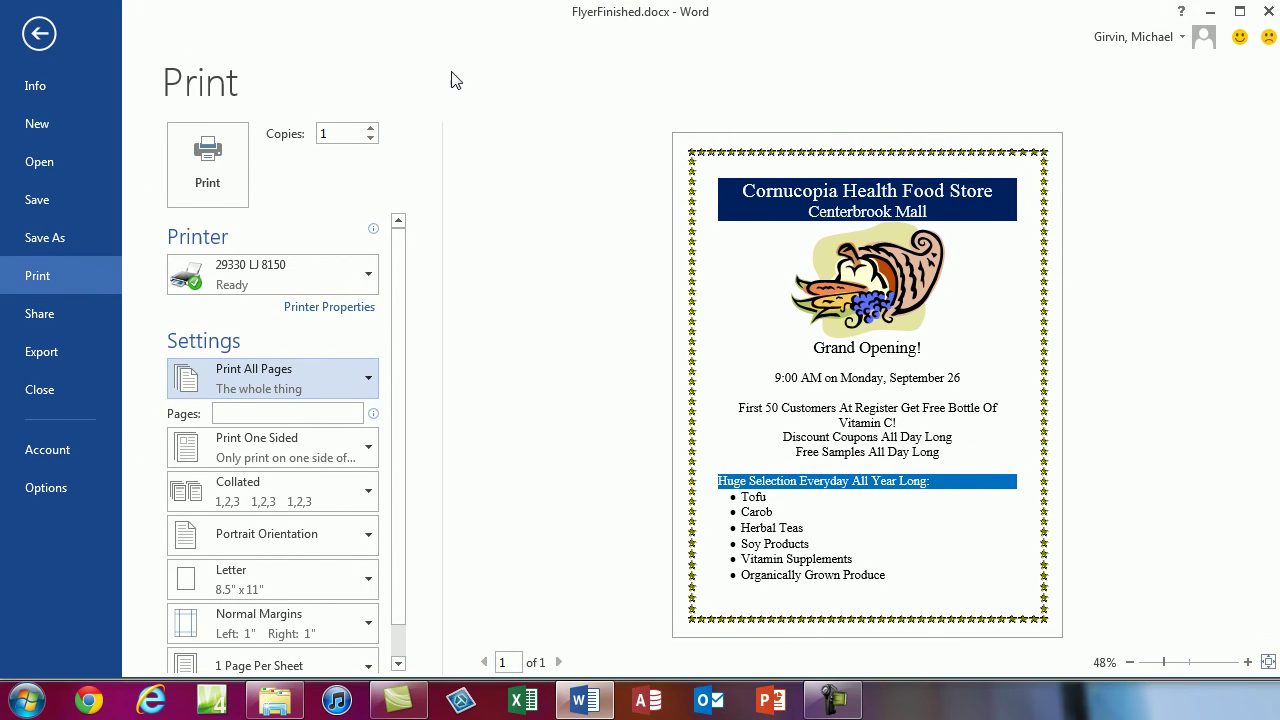
pyautogui.press('Escape')
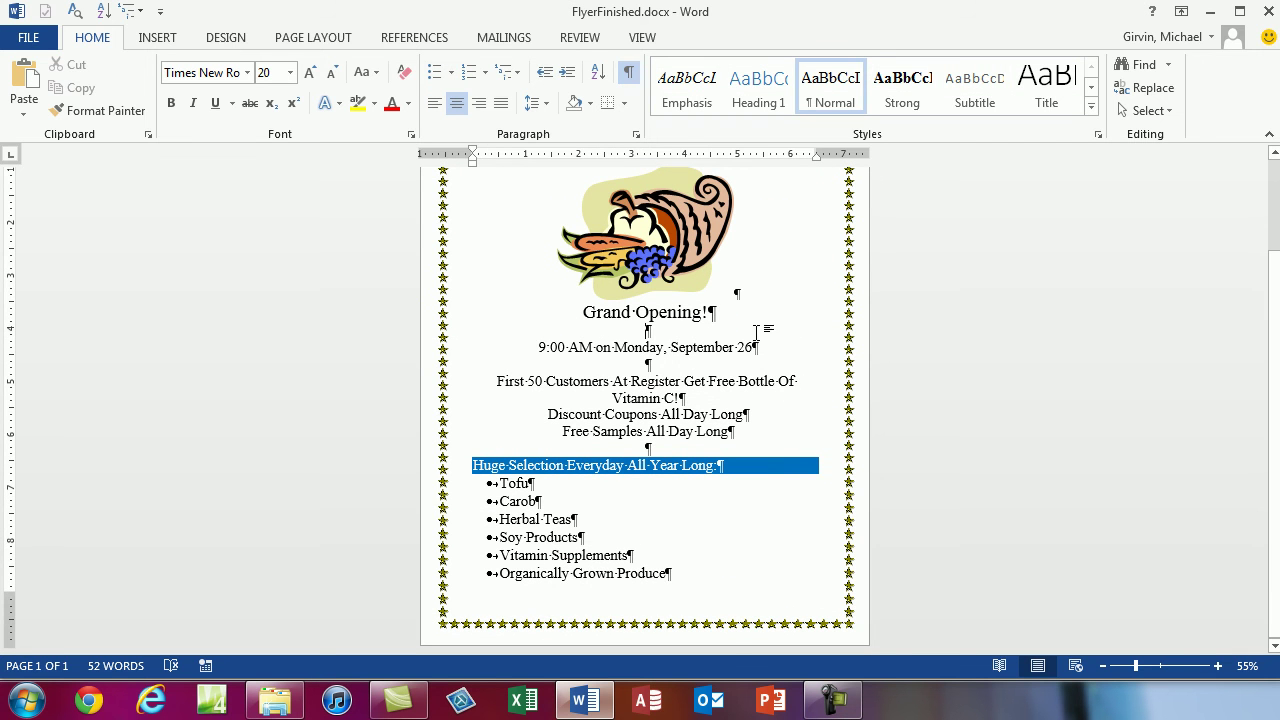
# Step: Examine the theme colors offered for paragraph shading and for font color
pyautogui.scroll(5, 760, 333)
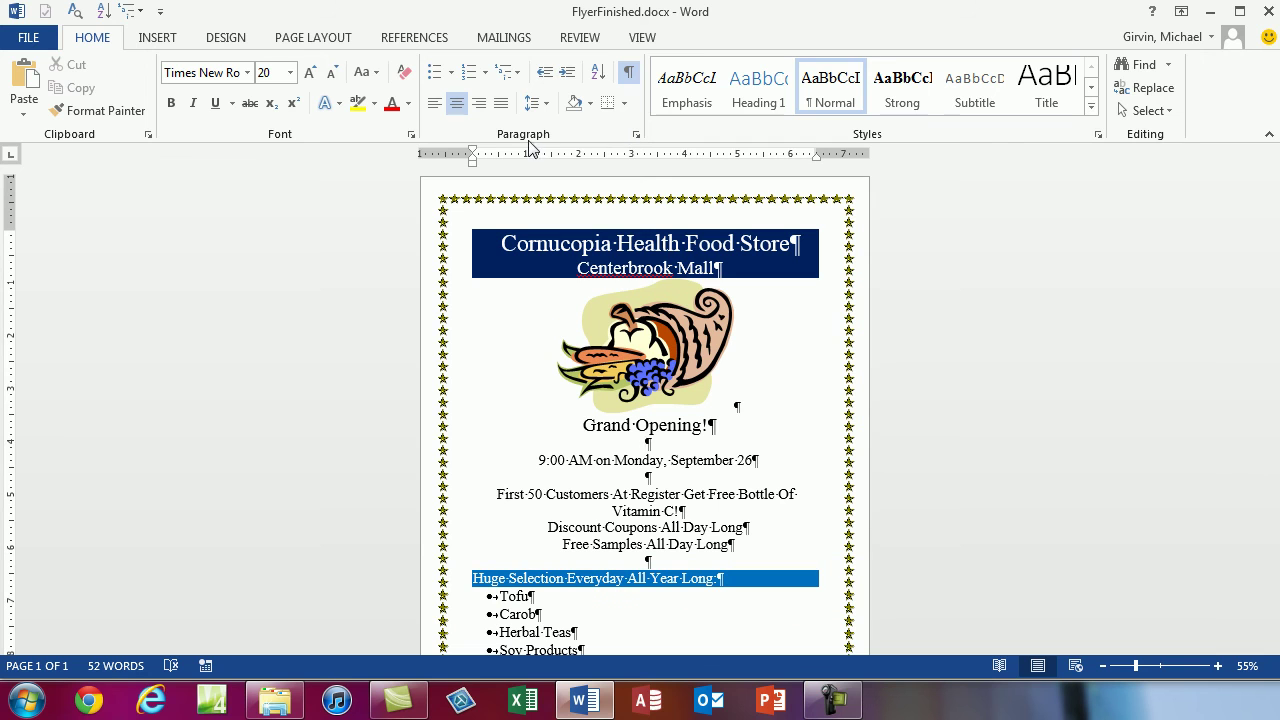
pyautogui.click(591, 104)
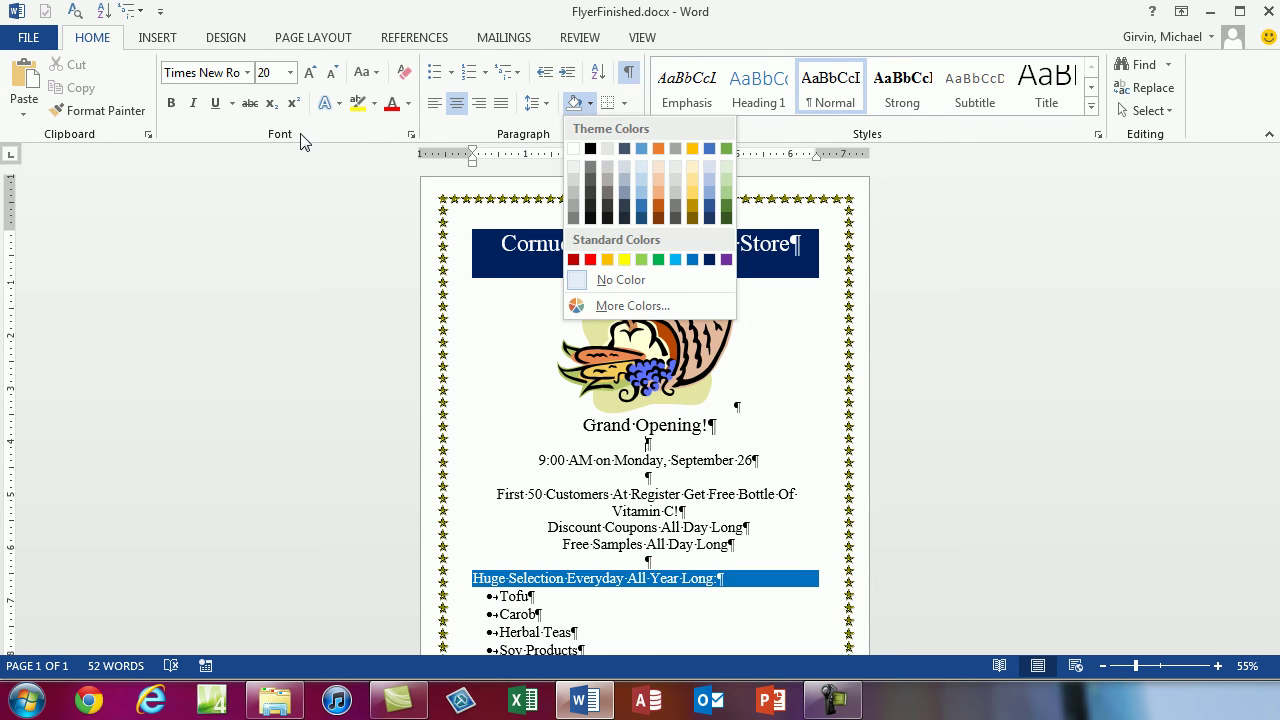
pyautogui.click(408, 106)
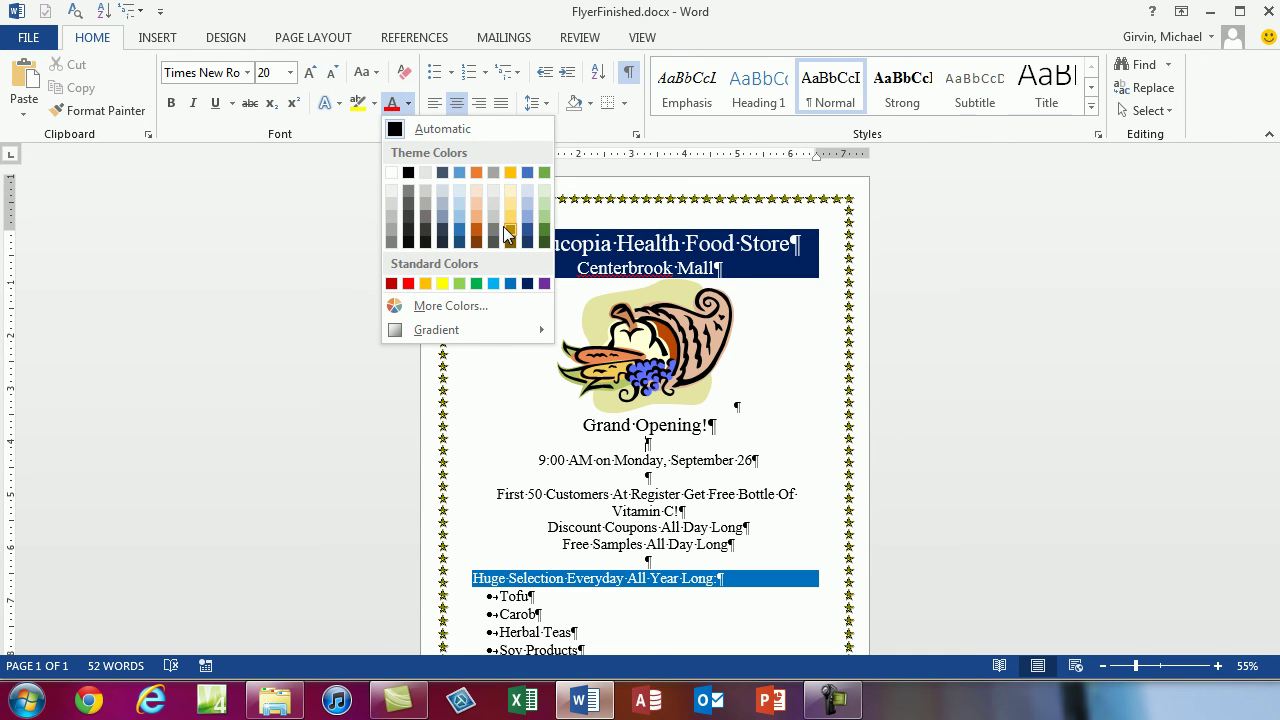
# Step: Apply the Berlin theme to the document
pyautogui.click(241, 45)
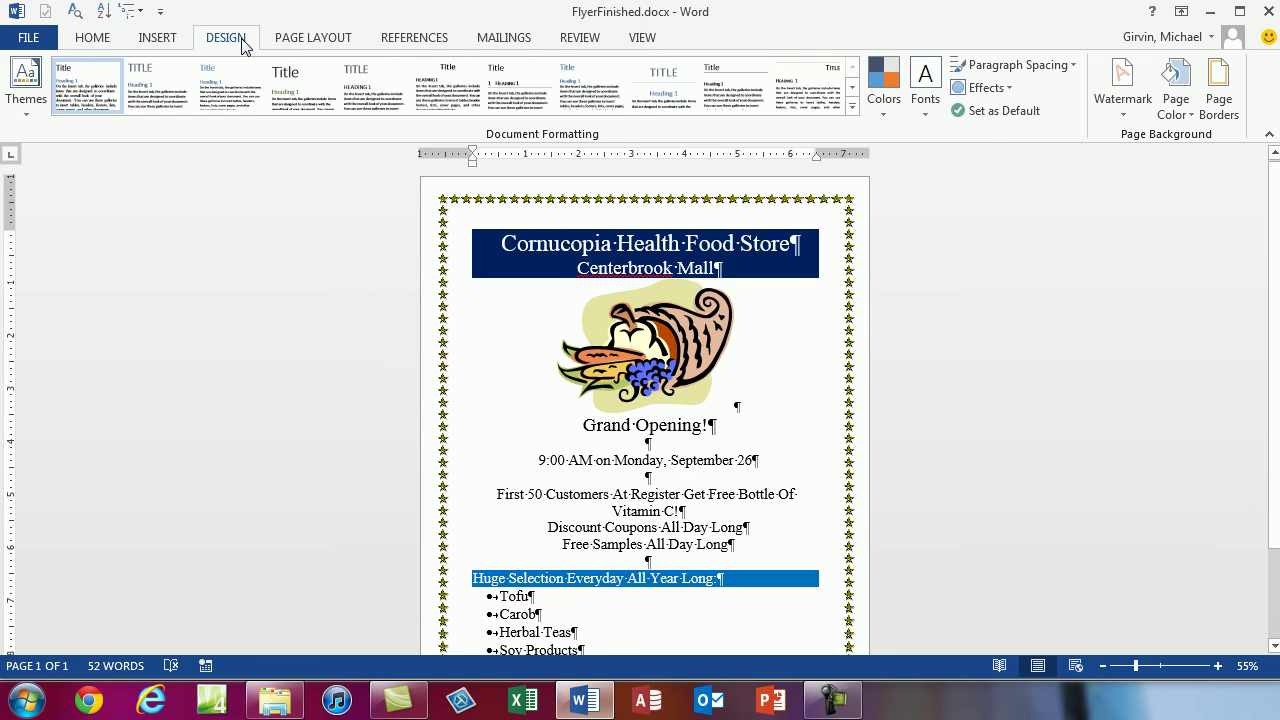
pyautogui.click(28, 115)
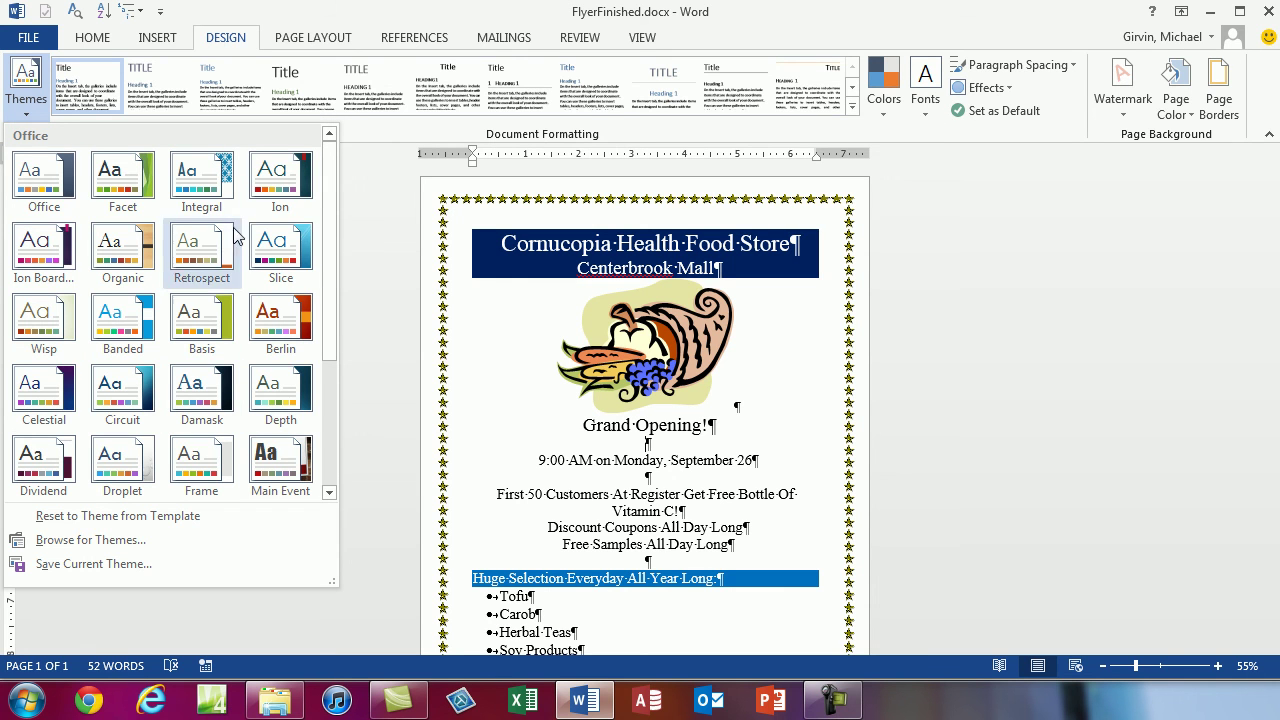
pyautogui.click(301, 333)
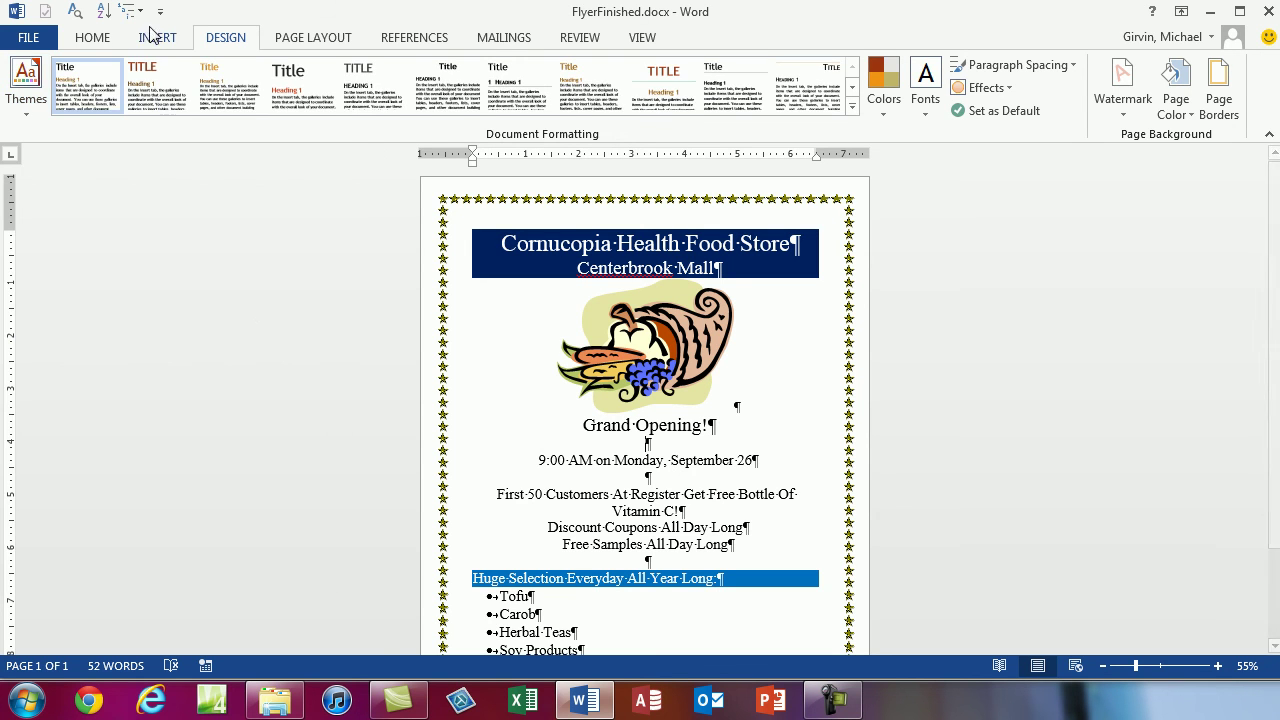
# Step: Check how the font color and shading palettes look under the Berlin theme
pyautogui.click(94, 42)
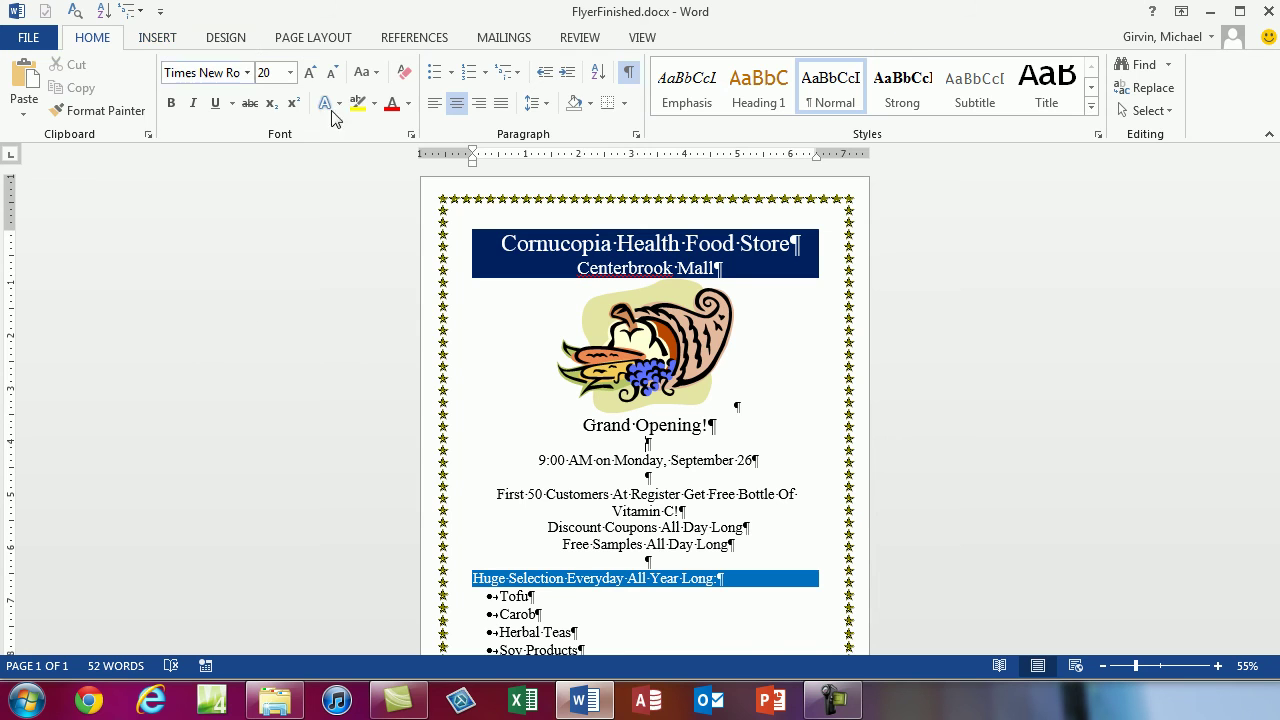
pyautogui.click(408, 104)
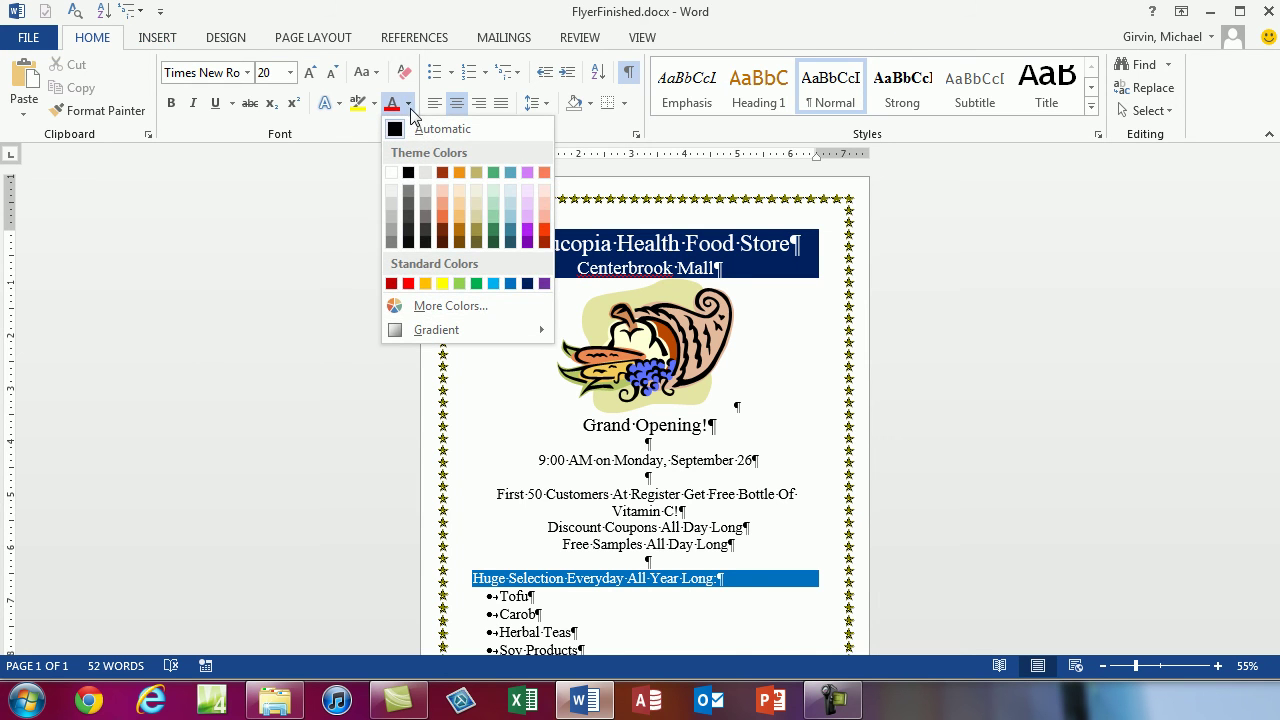
pyautogui.click(587, 104)
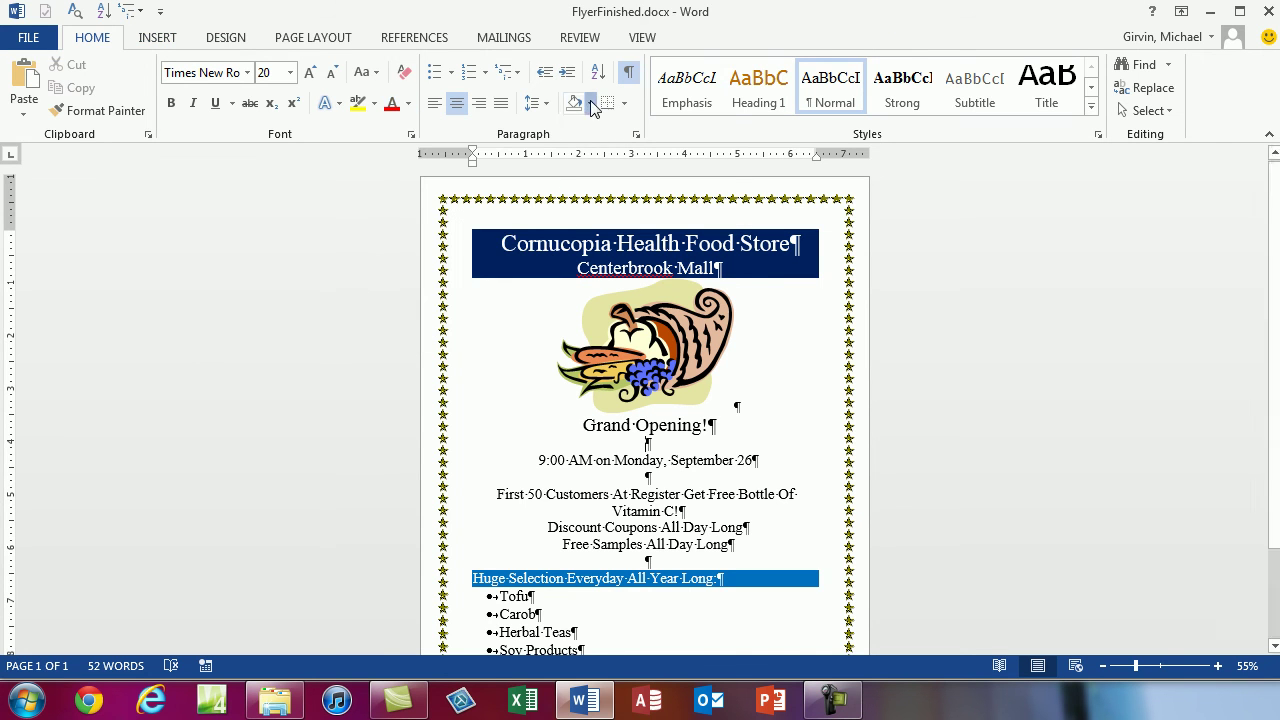
# Step: Switch the document theme back to Office
pyautogui.click(224, 44)
pyautogui.click(38, 112)
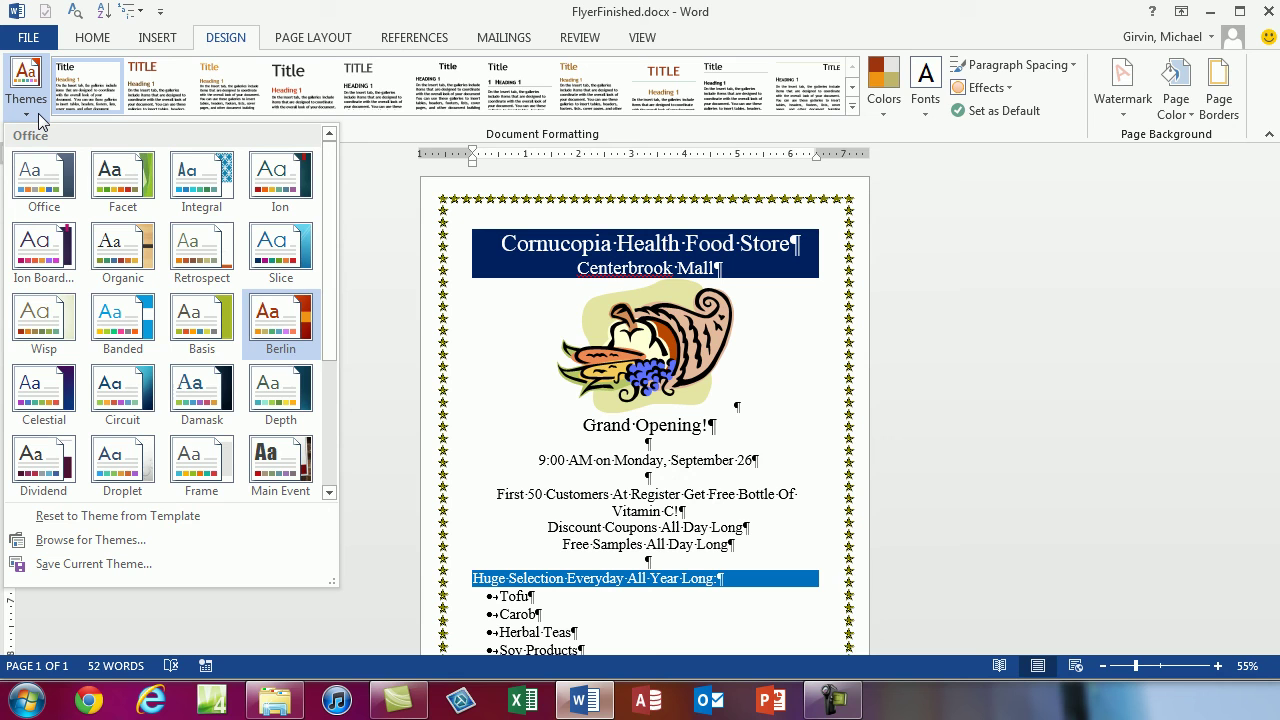
pyautogui.click(40, 190)
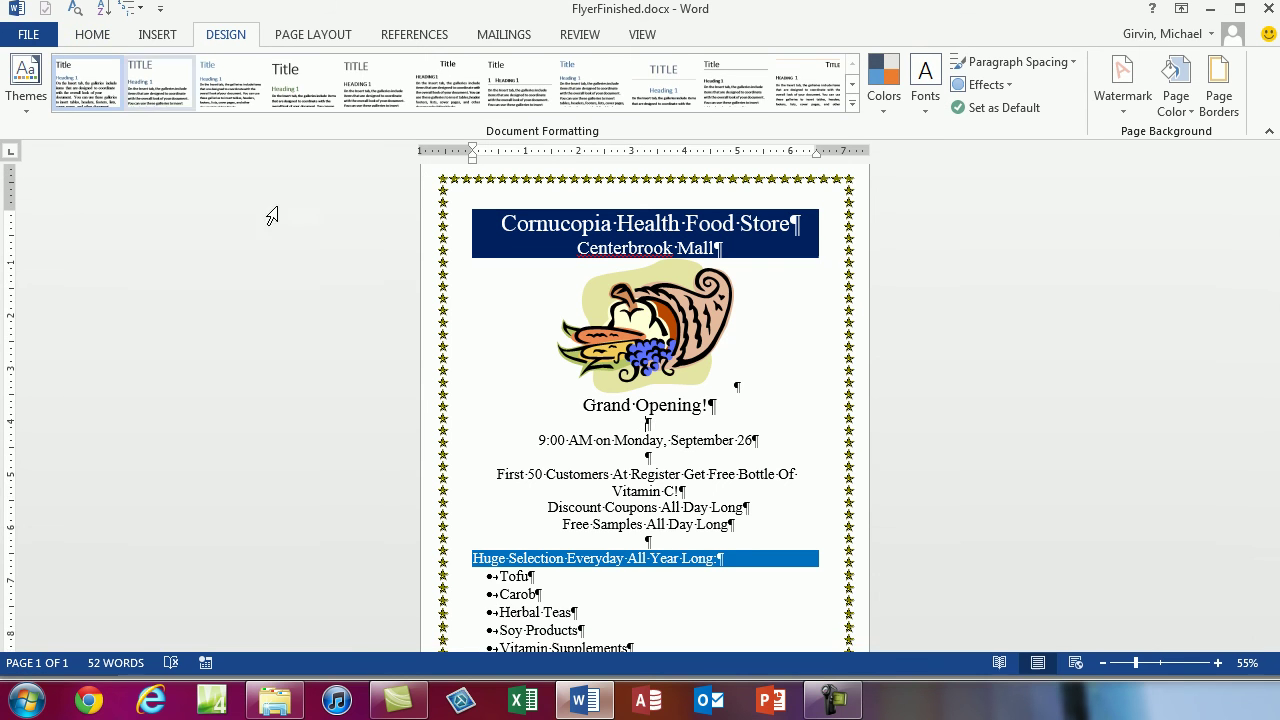